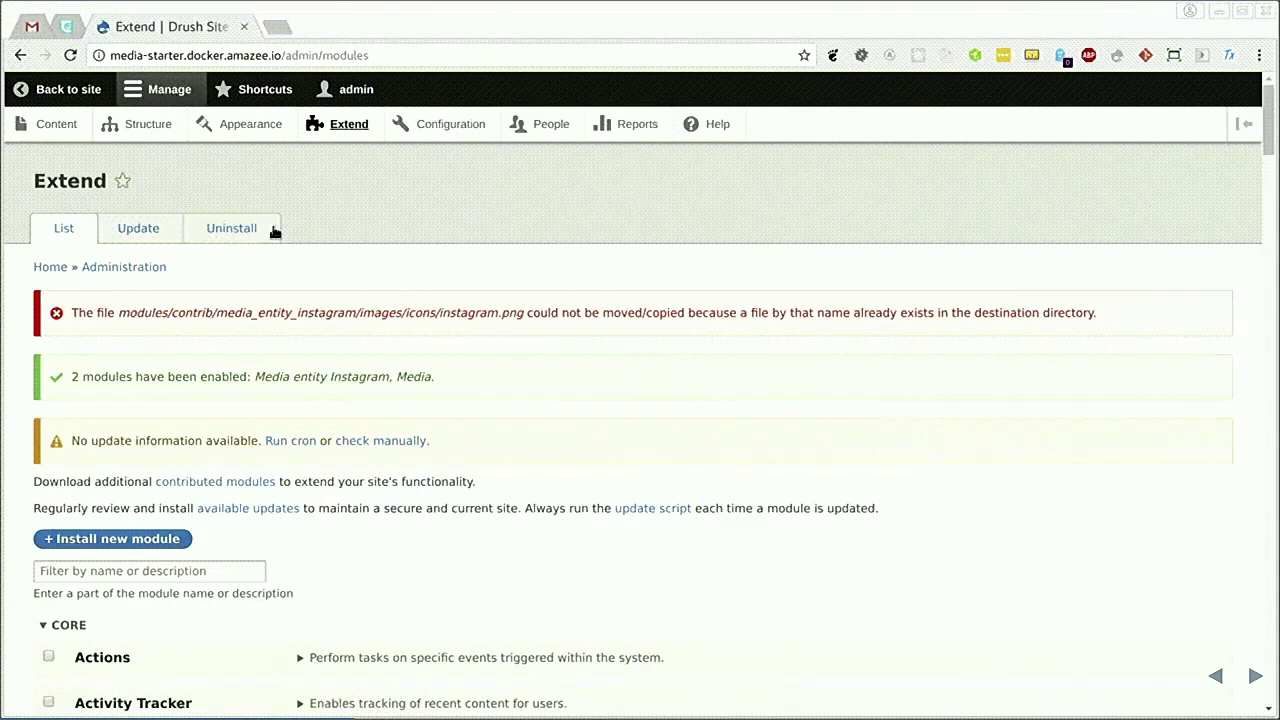
Step: Start a new media type in the site structure and name it Instagram
click(166, 128)
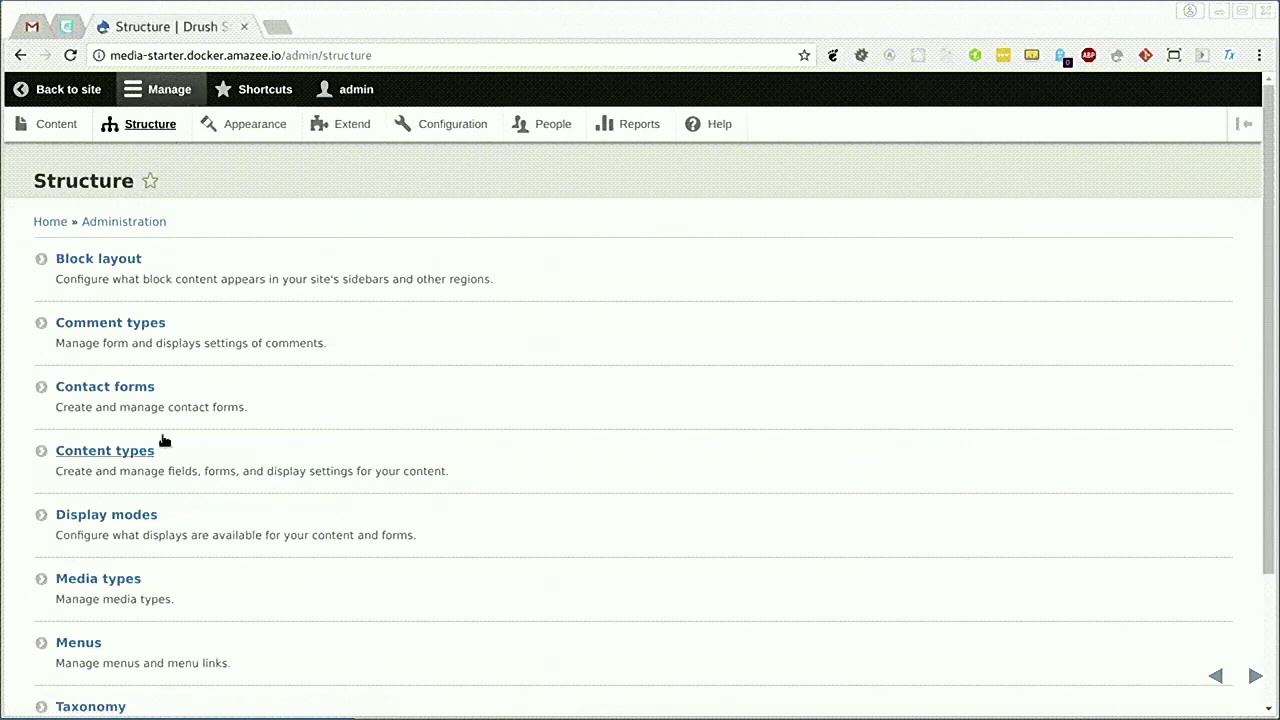
click(112, 579)
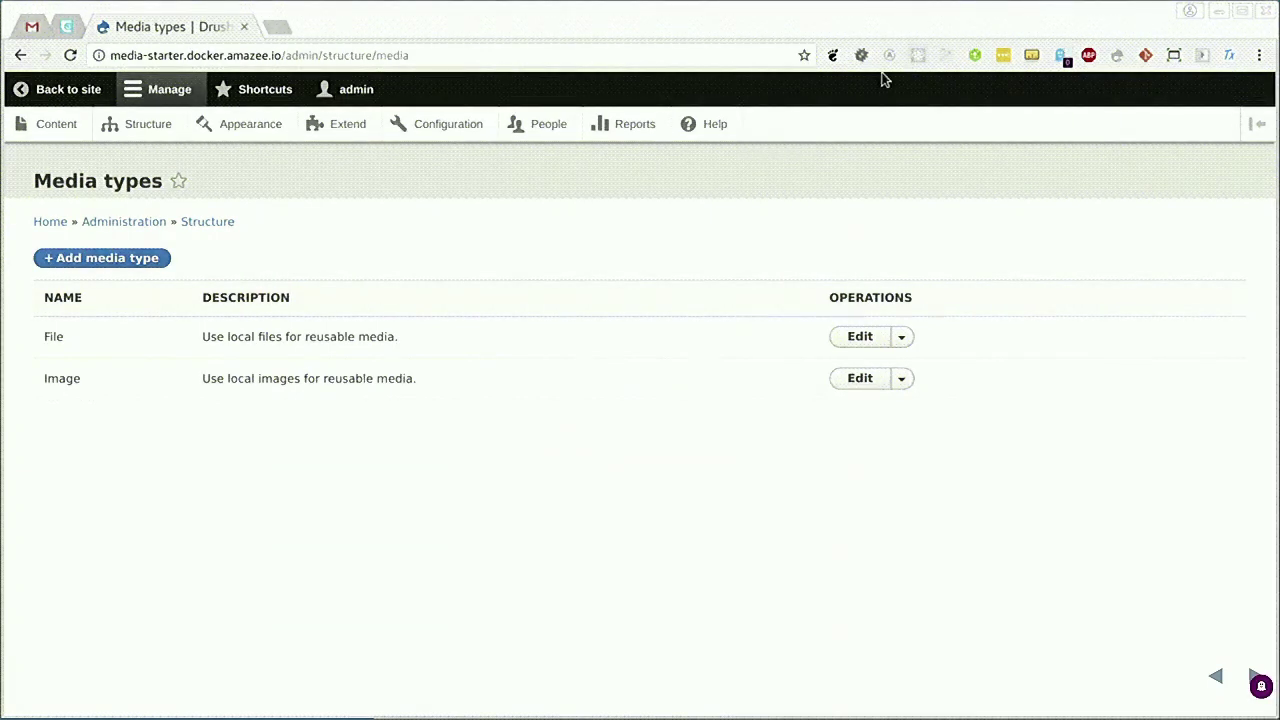
click(140, 258)
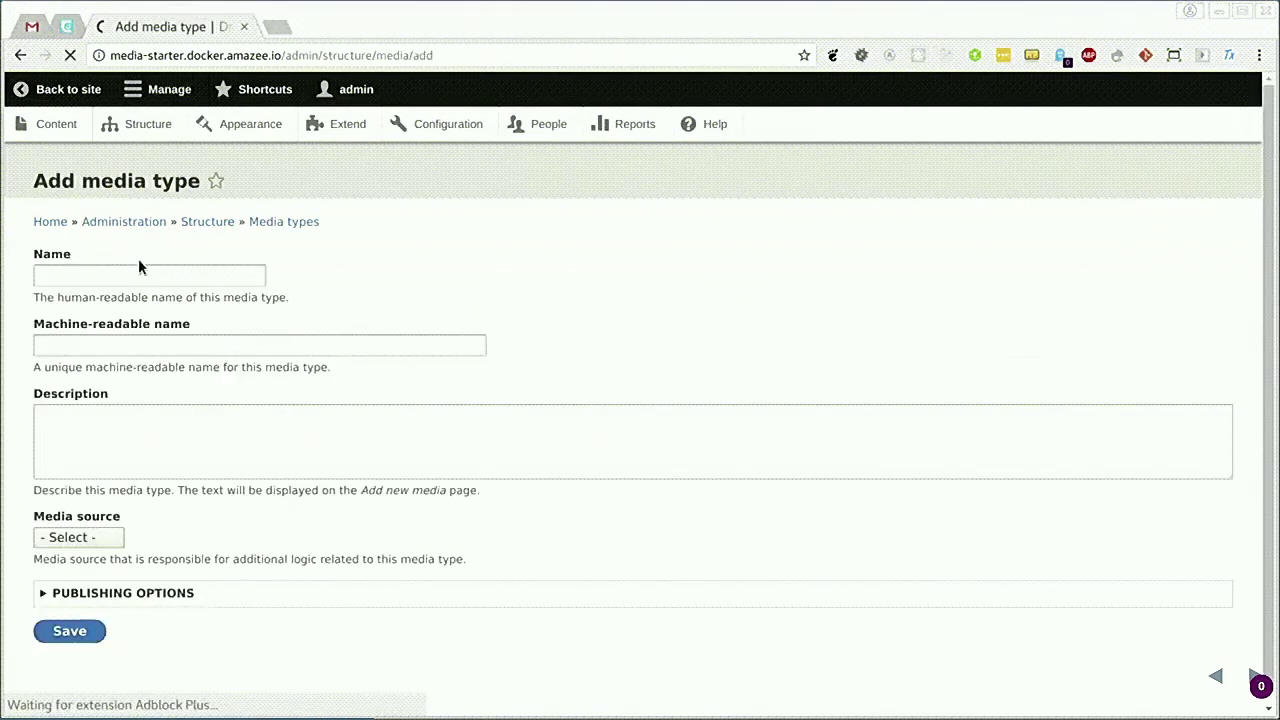
click(141, 283)
text(Instagram)
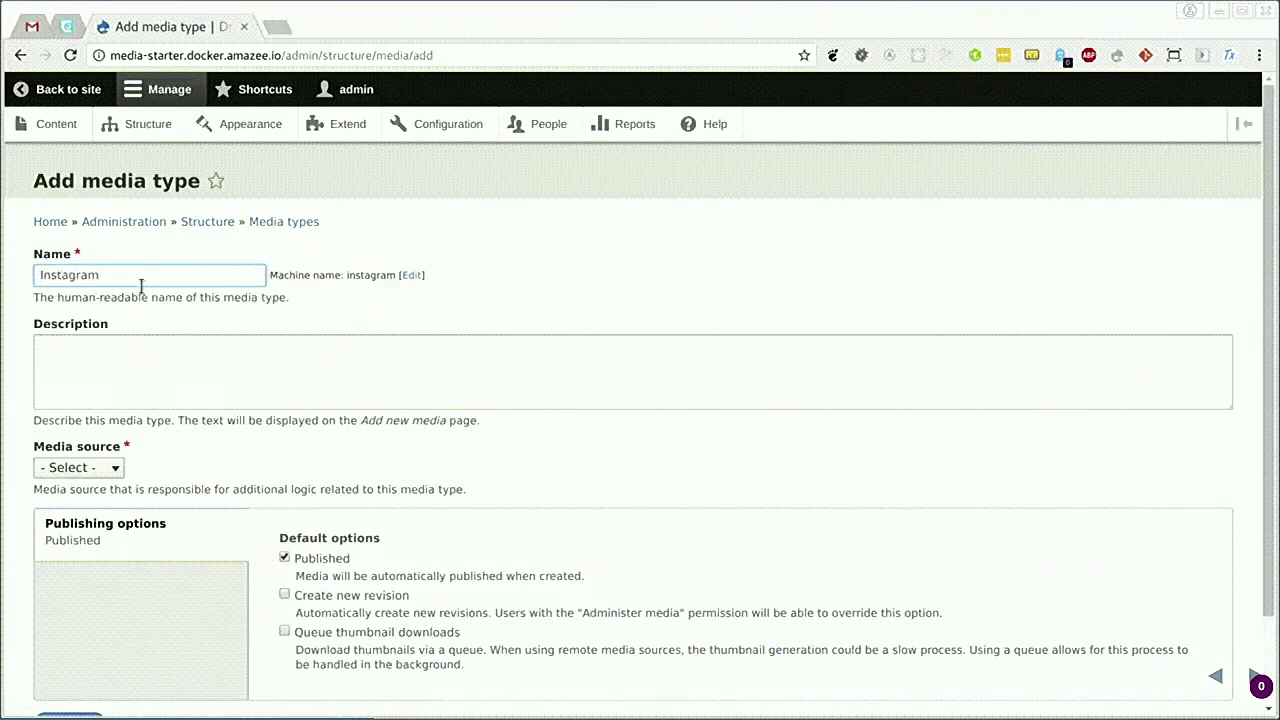
Step: Set the new media type's source to Instagram, leave all field mappings skipped, and save it
scroll(159, 386, down, 2)
click(116, 375)
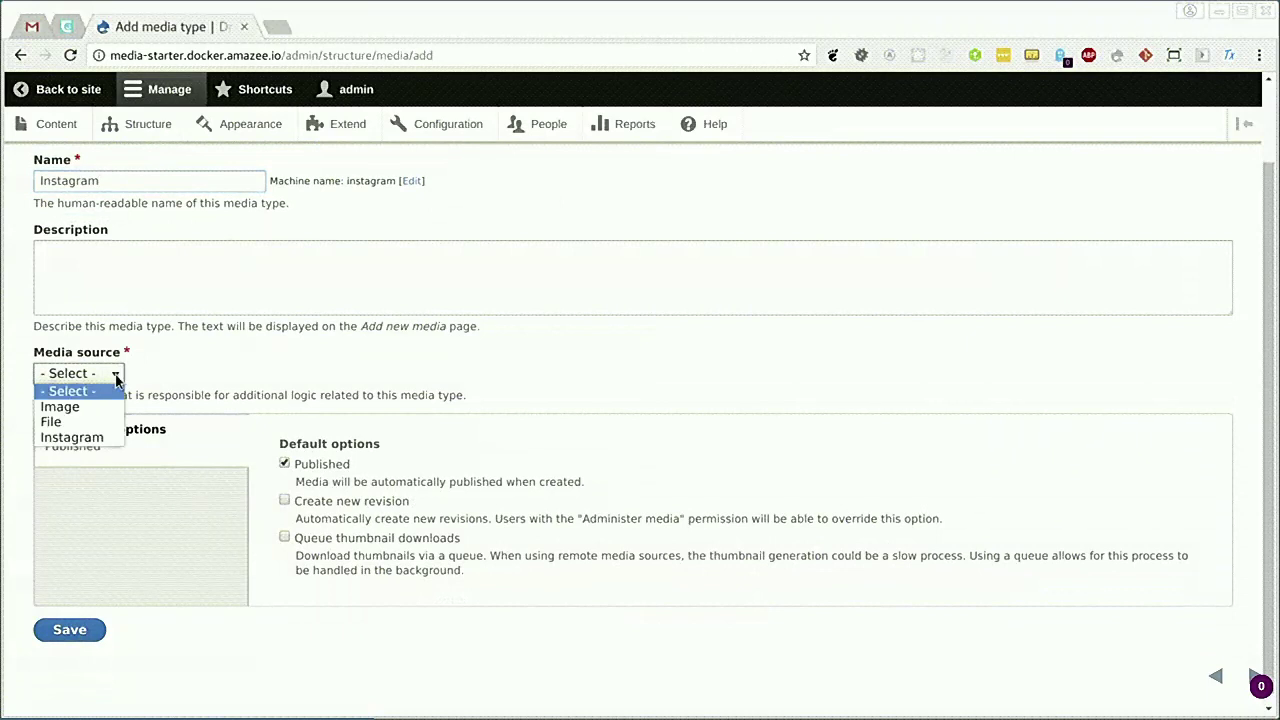
click(90, 438)
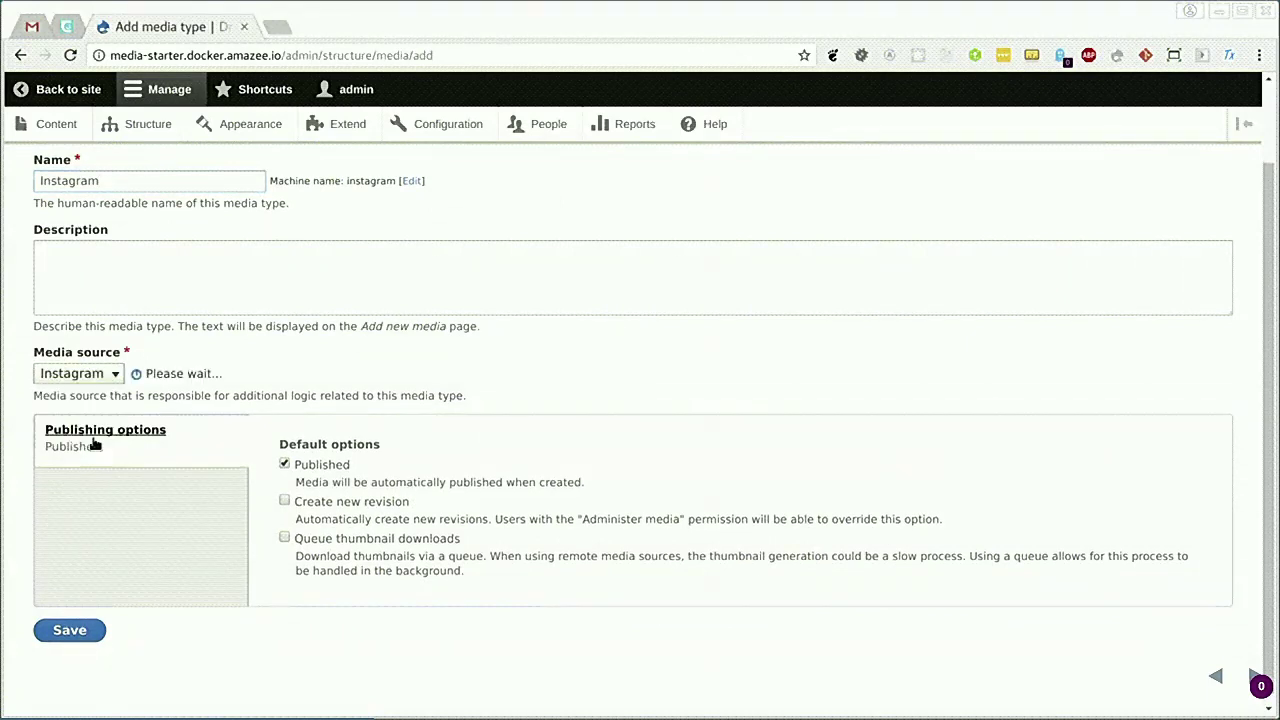
scroll(292, 390, down, 2)
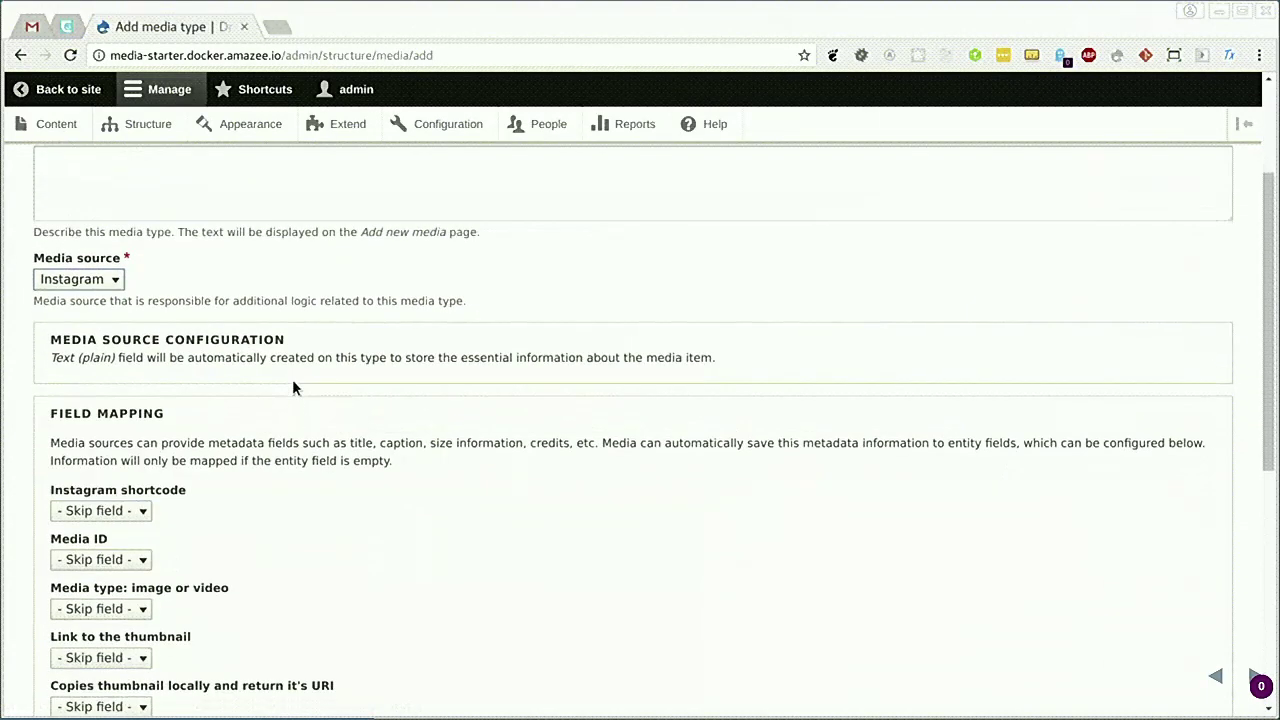
scroll(218, 348, down, 4)
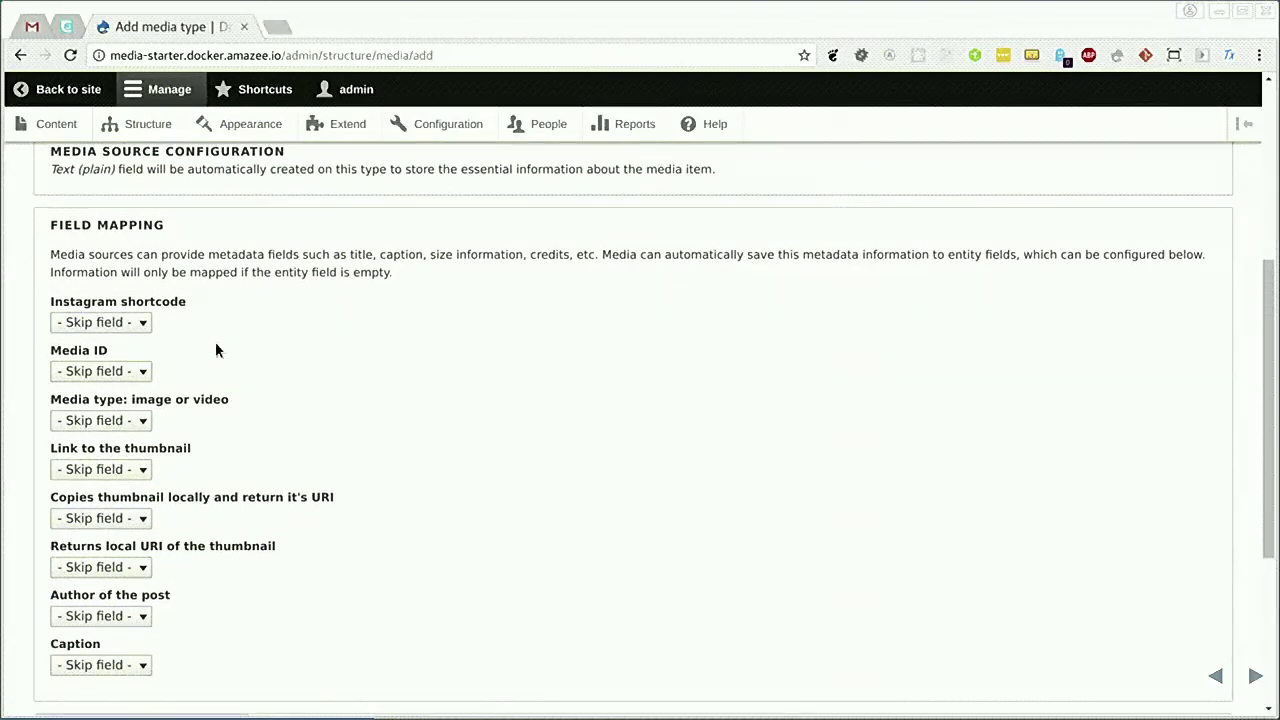
scroll(215, 349, down, 6)
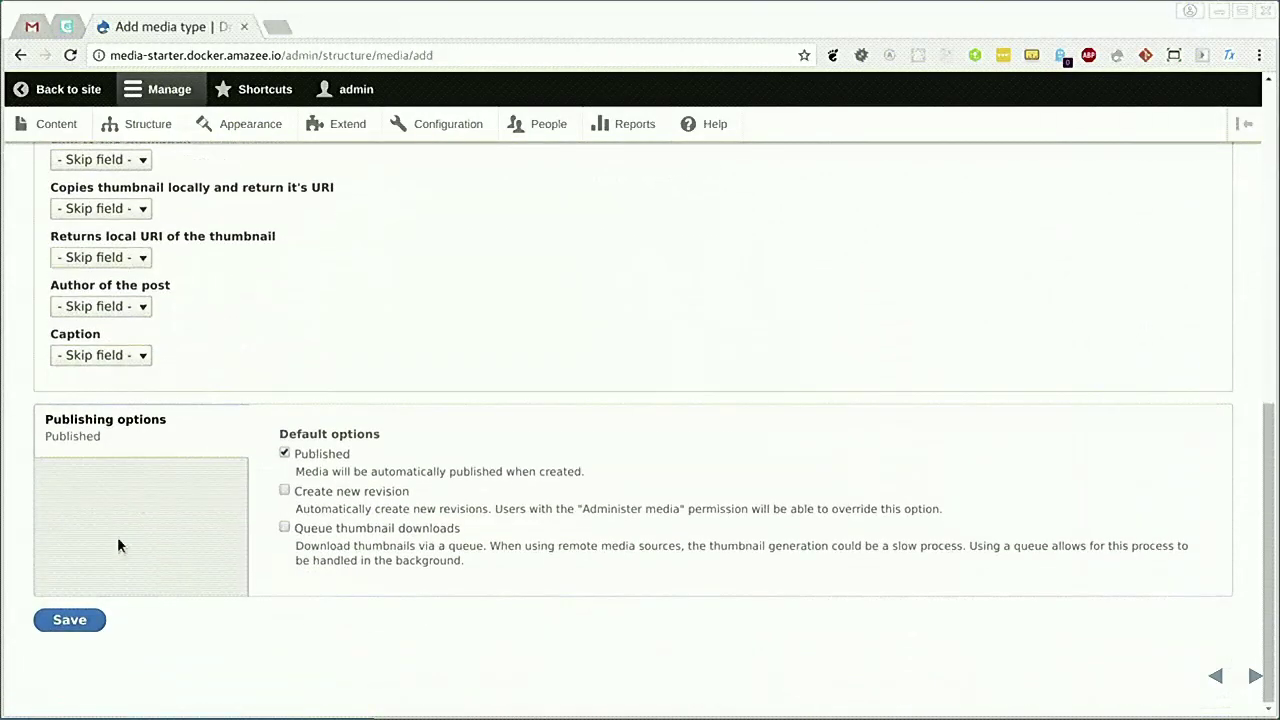
click(74, 622)
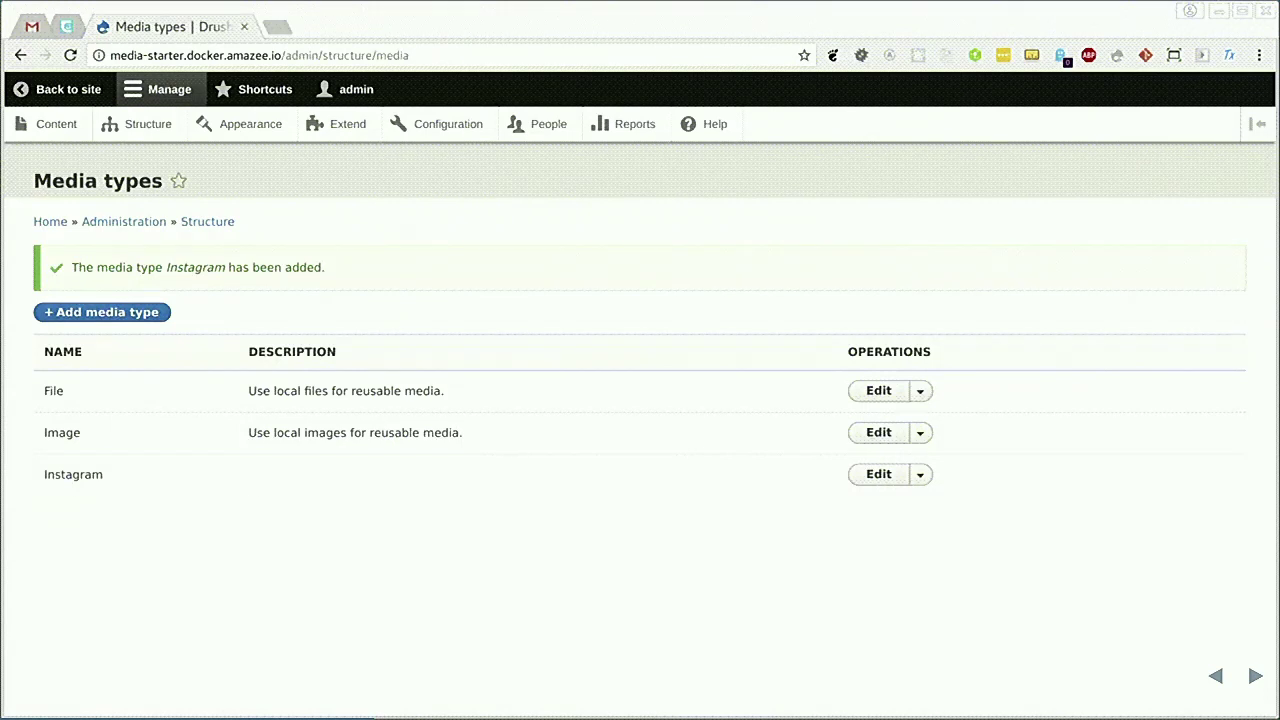
Step: Add a new Text (plain) field labelled Author to the Instagram media type
click(920, 480)
click(923, 498)
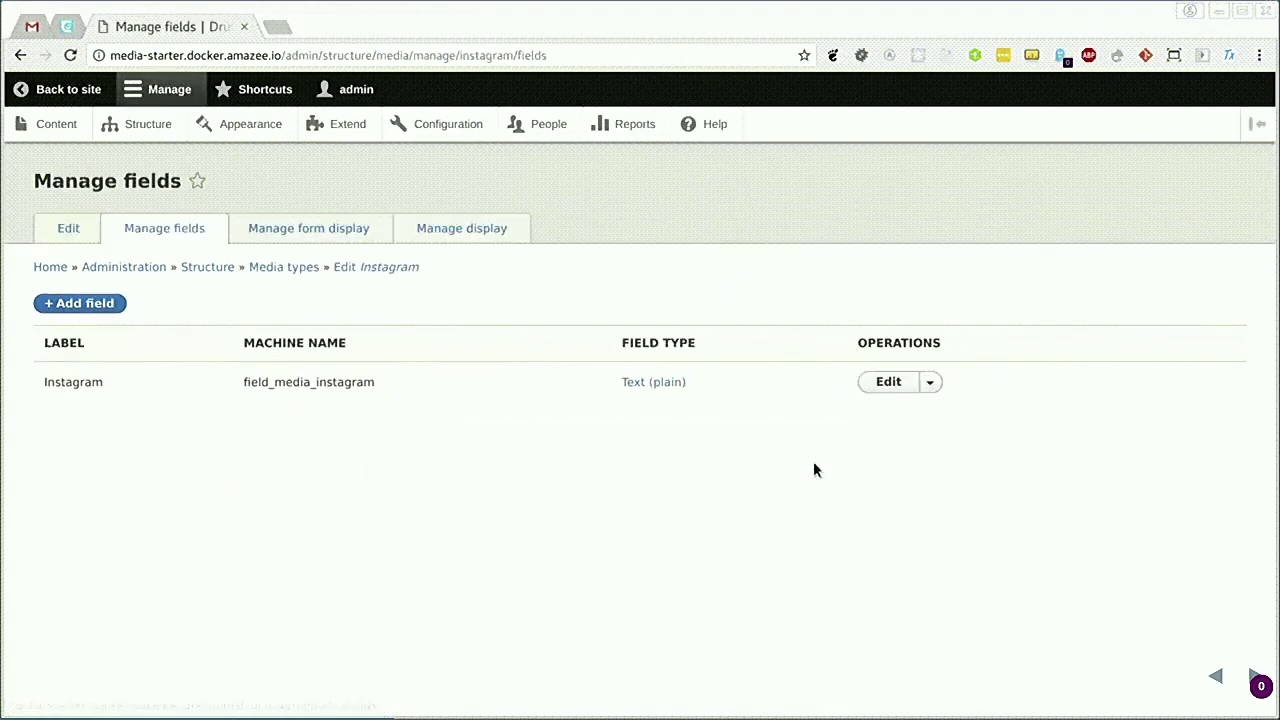
click(117, 310)
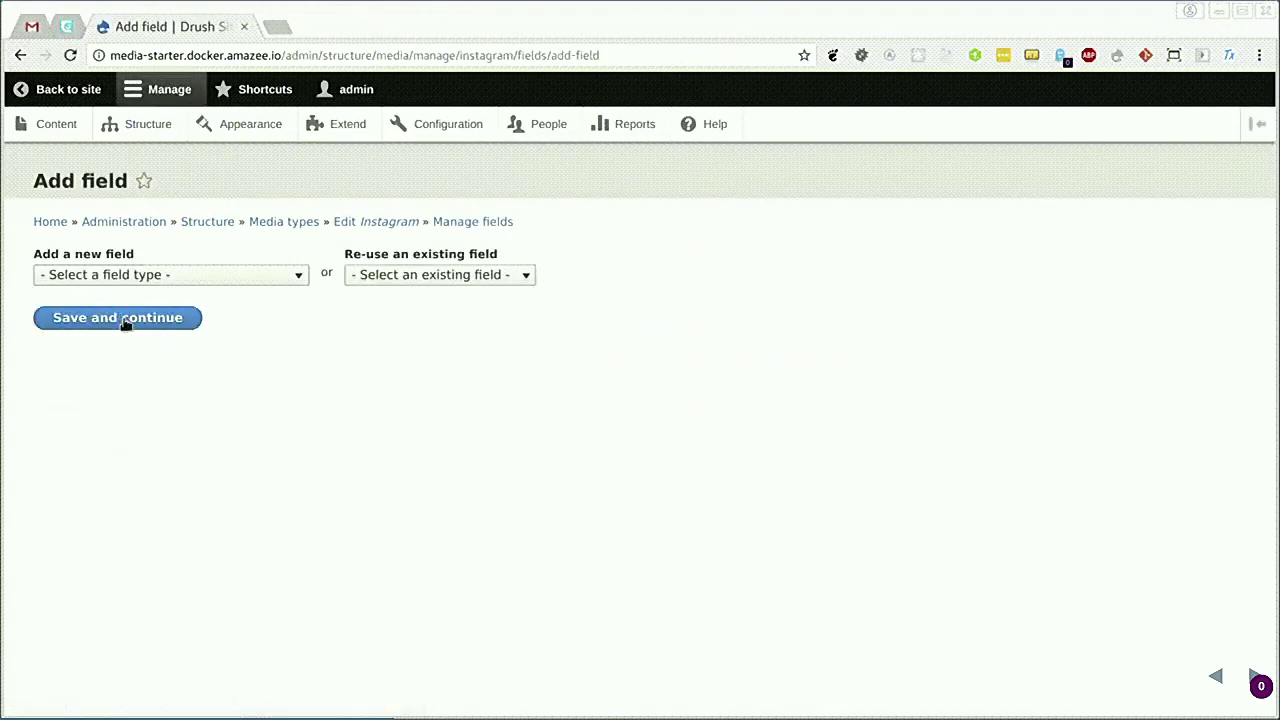
click(183, 276)
scroll(186, 400, down, 3)
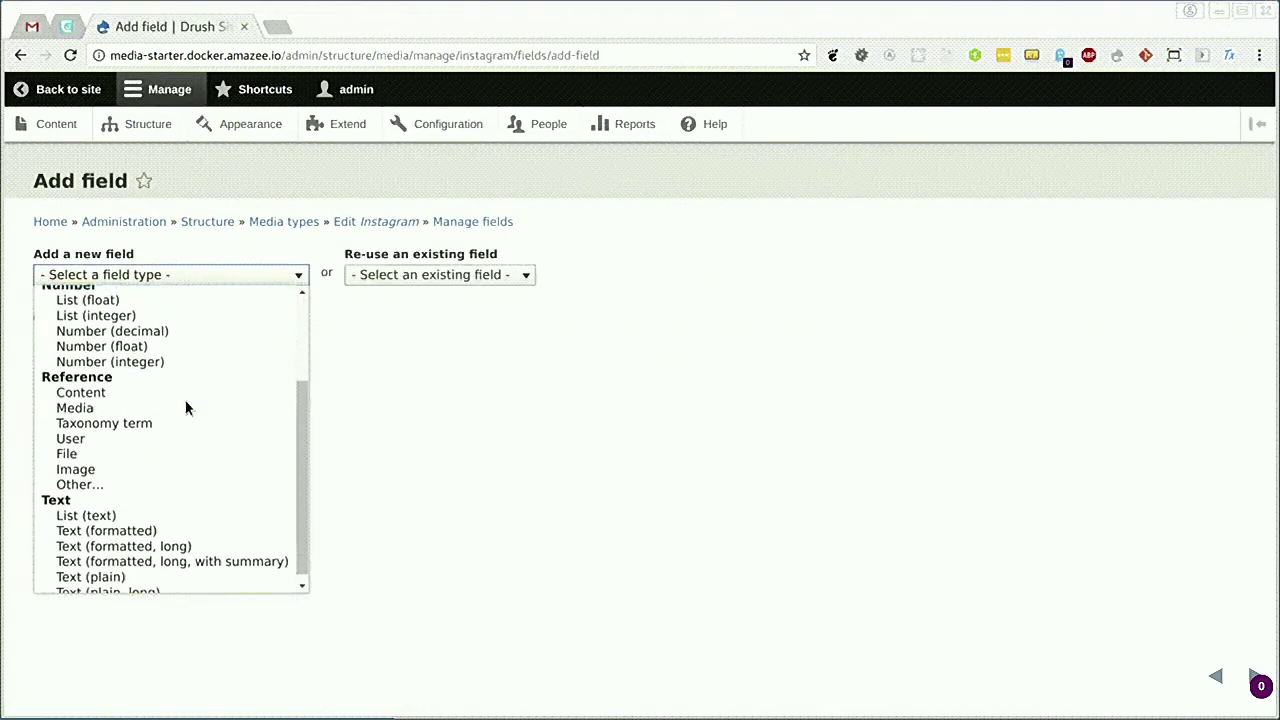
click(167, 569)
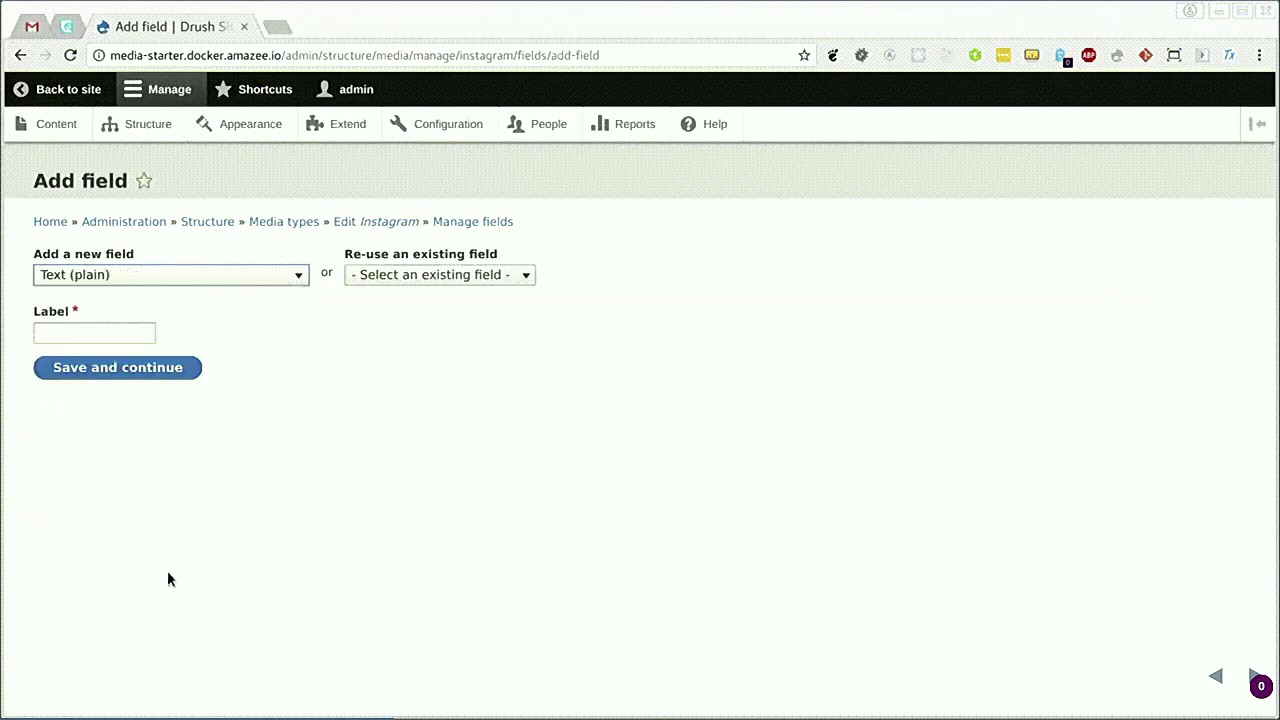
click(136, 335)
text(Au)
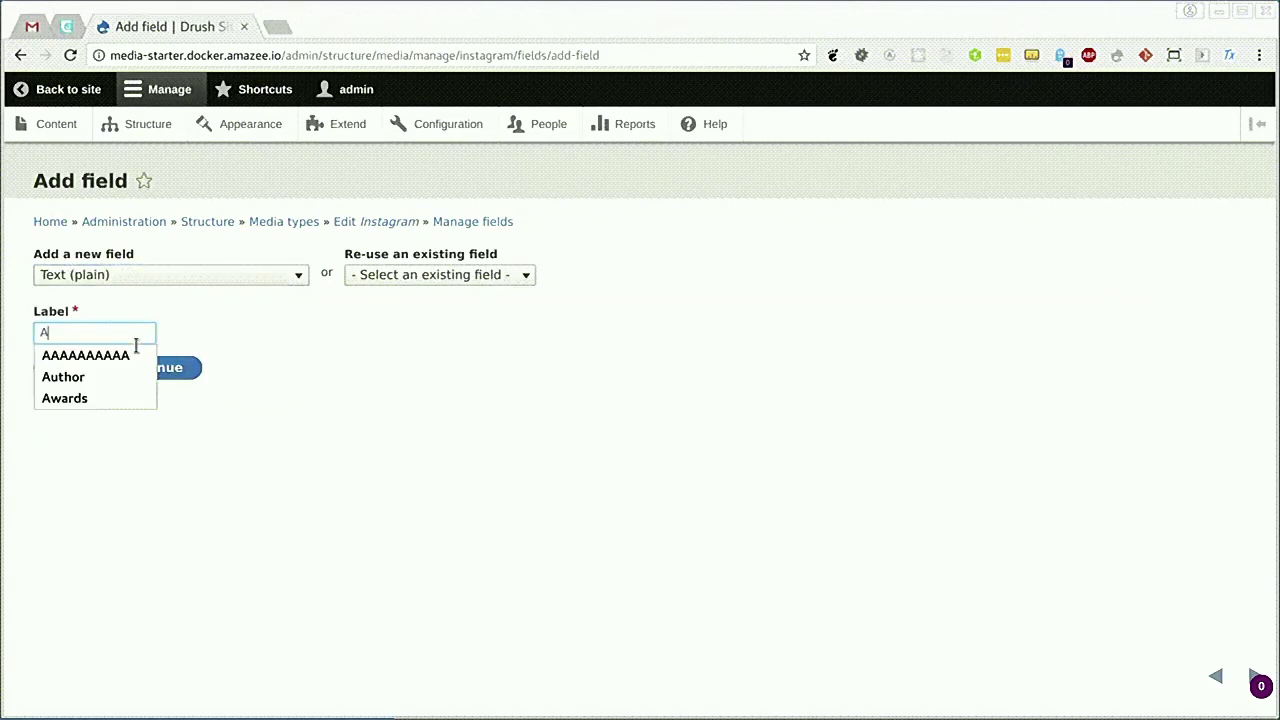
text(thor)
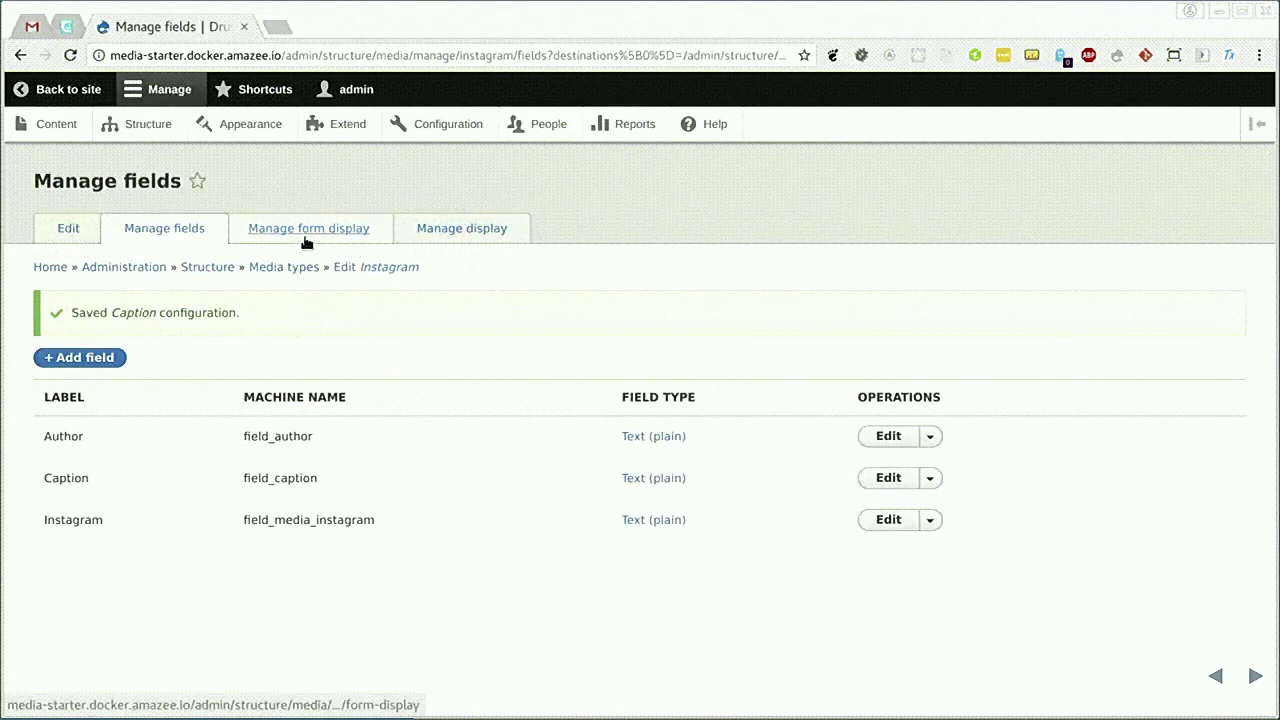
Step: In the Instagram media type's form display, disable Name, Author and Caption, move Instagram to the first row, and save
click(305, 240)
scroll(318, 257, down, 3)
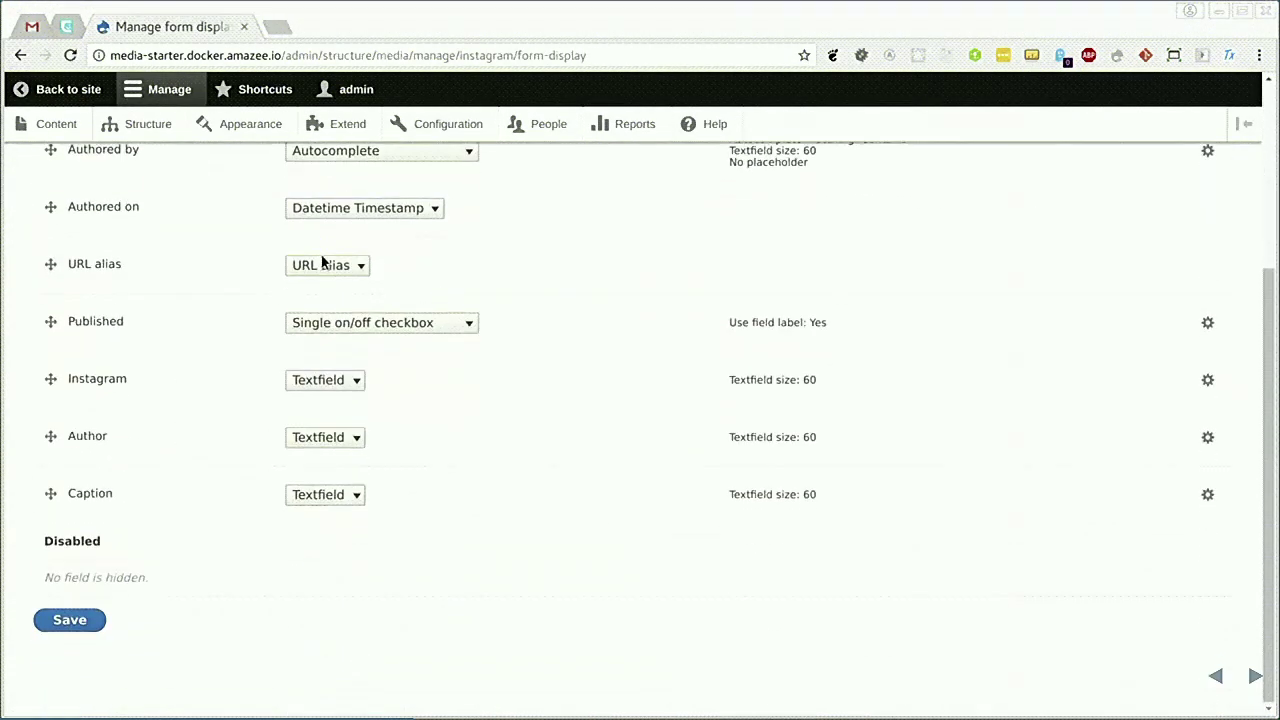
drag(50, 540, 57, 614)
drag(51, 317, 37, 561)
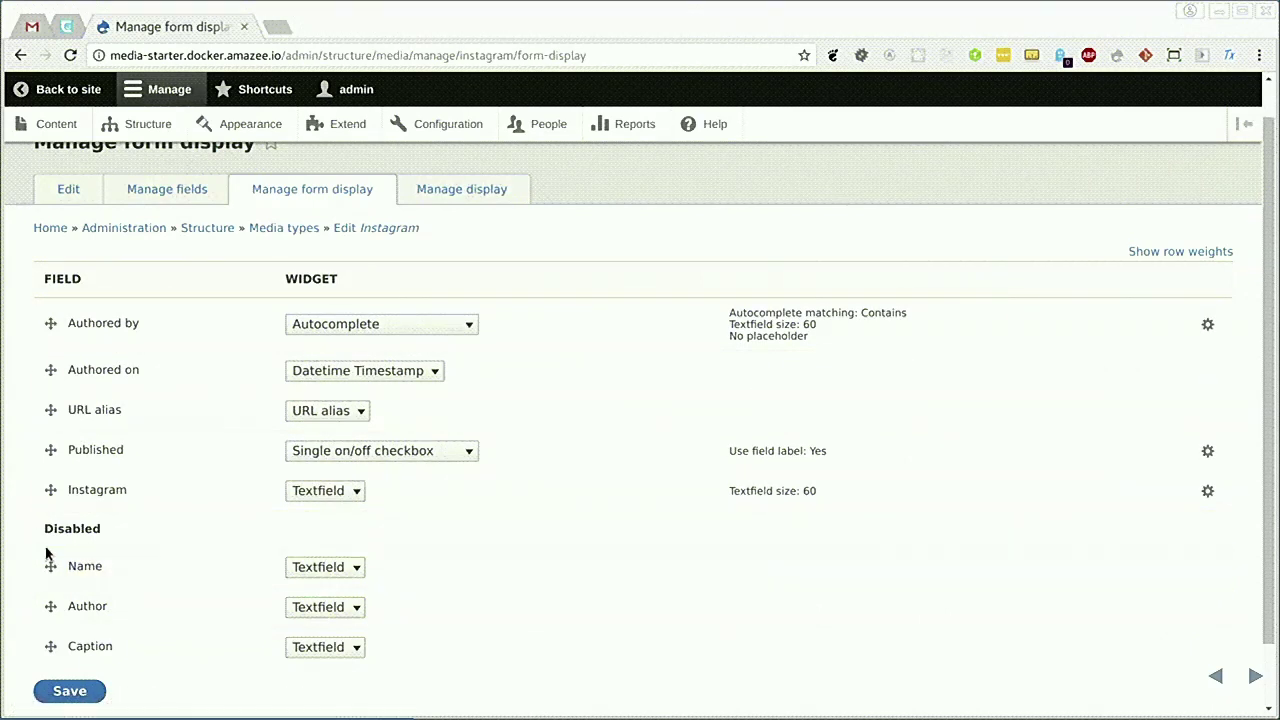
drag(60, 507, 54, 357)
click(69, 691)
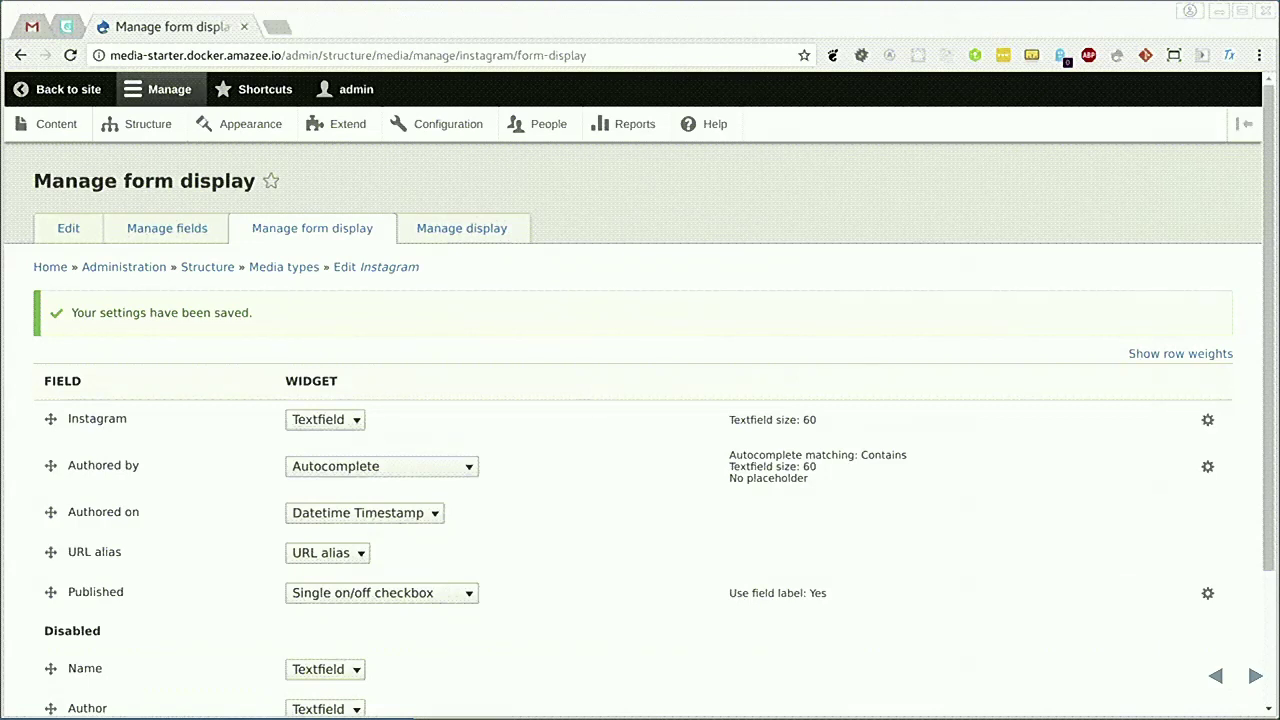
key(F5)
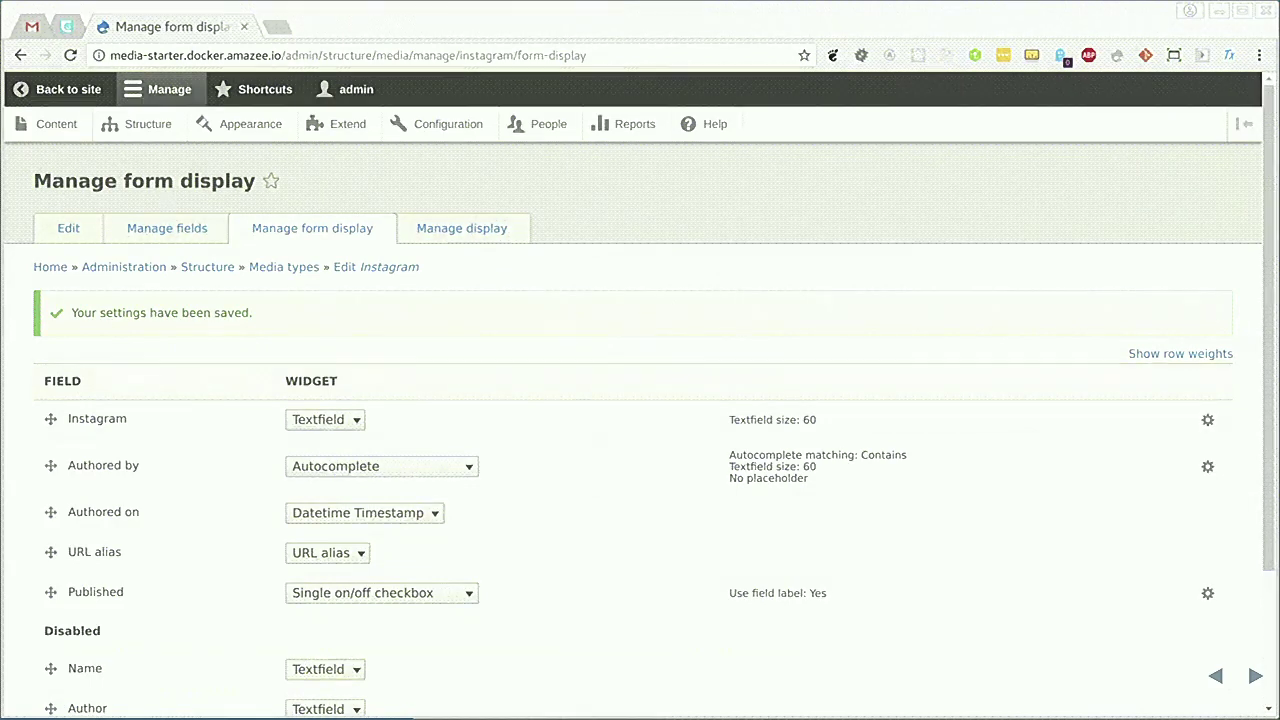
Step: Disable the Authored on, Authored by and Thumbnail fields in the Instagram media type's display
click(465, 232)
scroll(465, 233, down, 1)
scroll(430, 240, down, 1)
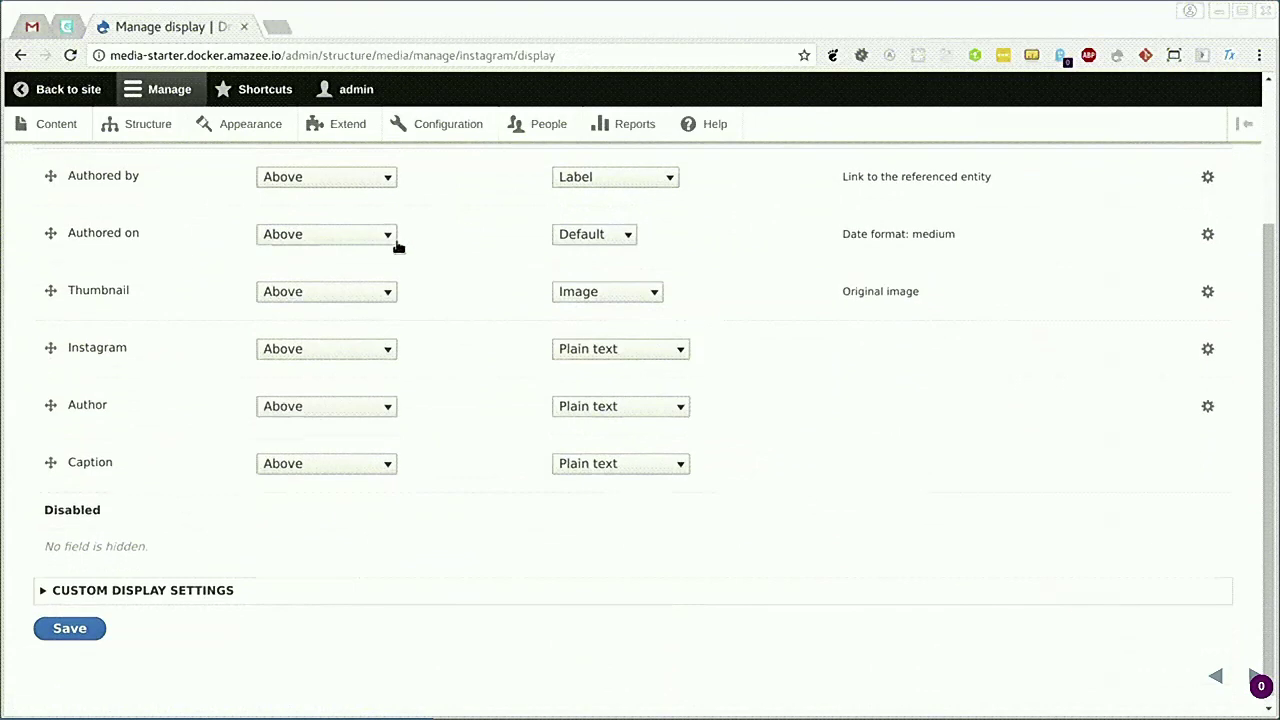
drag(63, 241, 46, 519)
drag(50, 302, 54, 494)
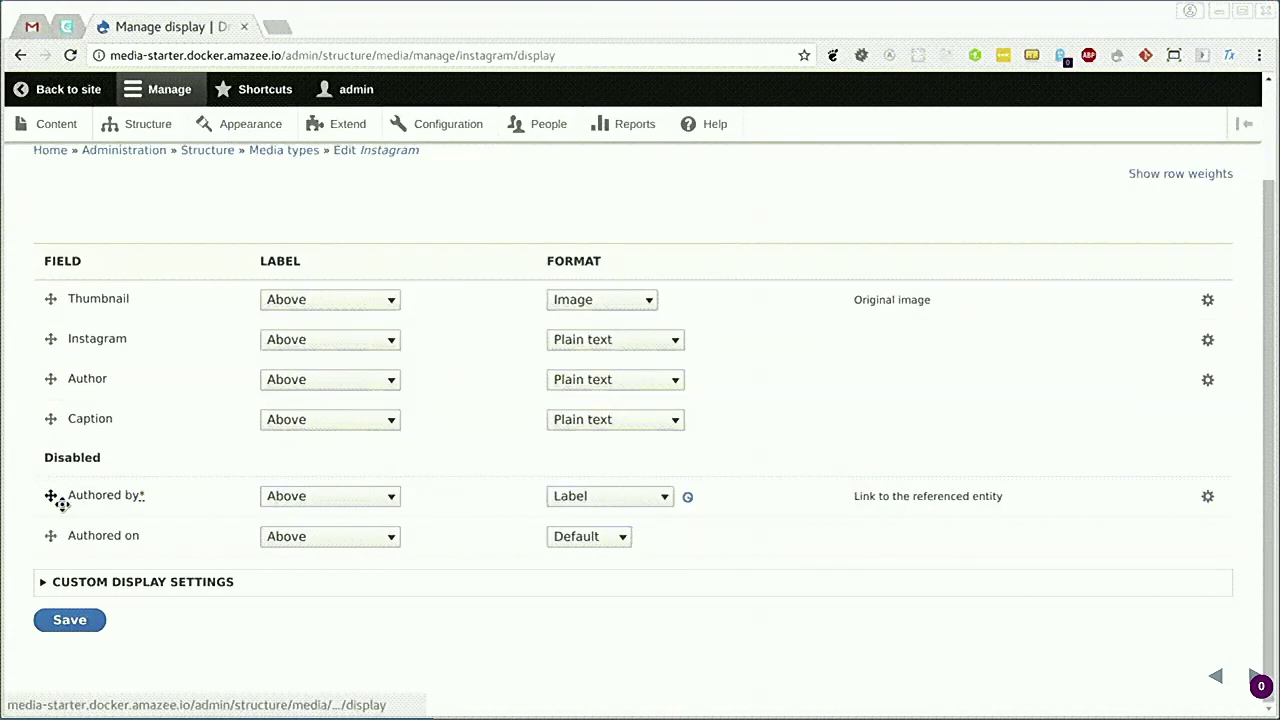
drag(50, 300, 49, 455)
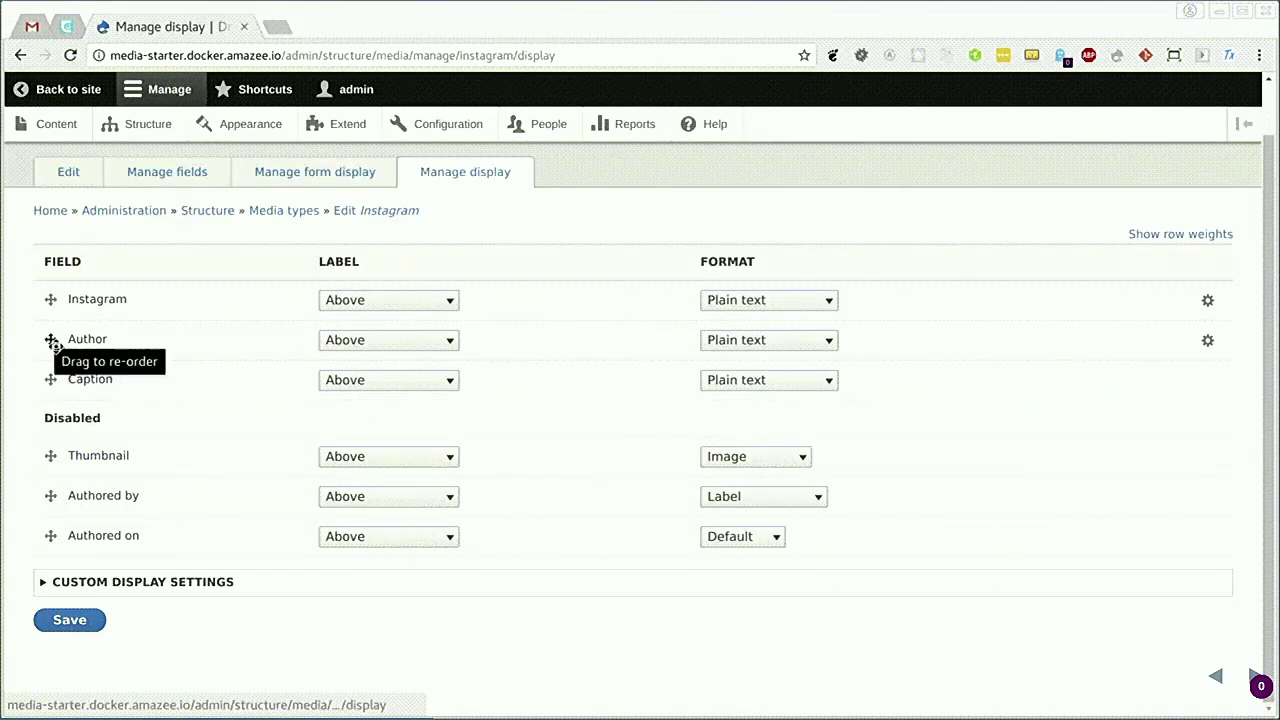
Step: Set the Instagram field's display format to Instagram embed and save the display settings
click(772, 305)
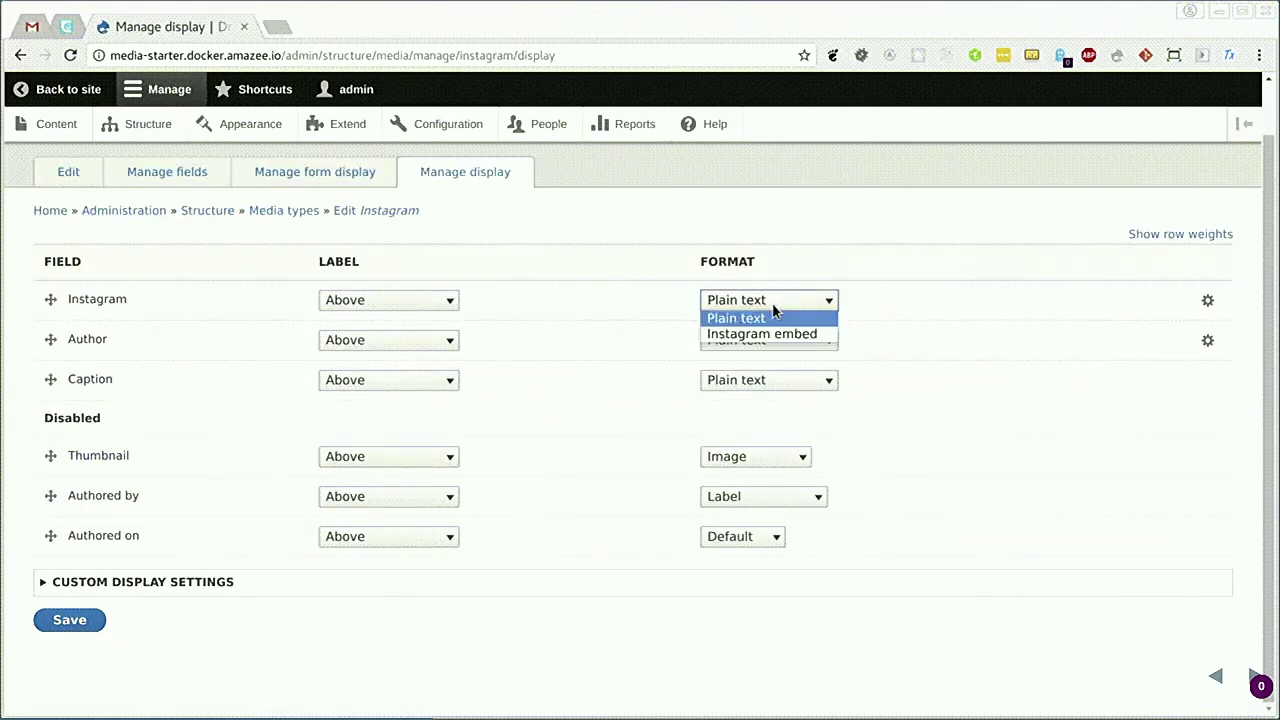
click(777, 334)
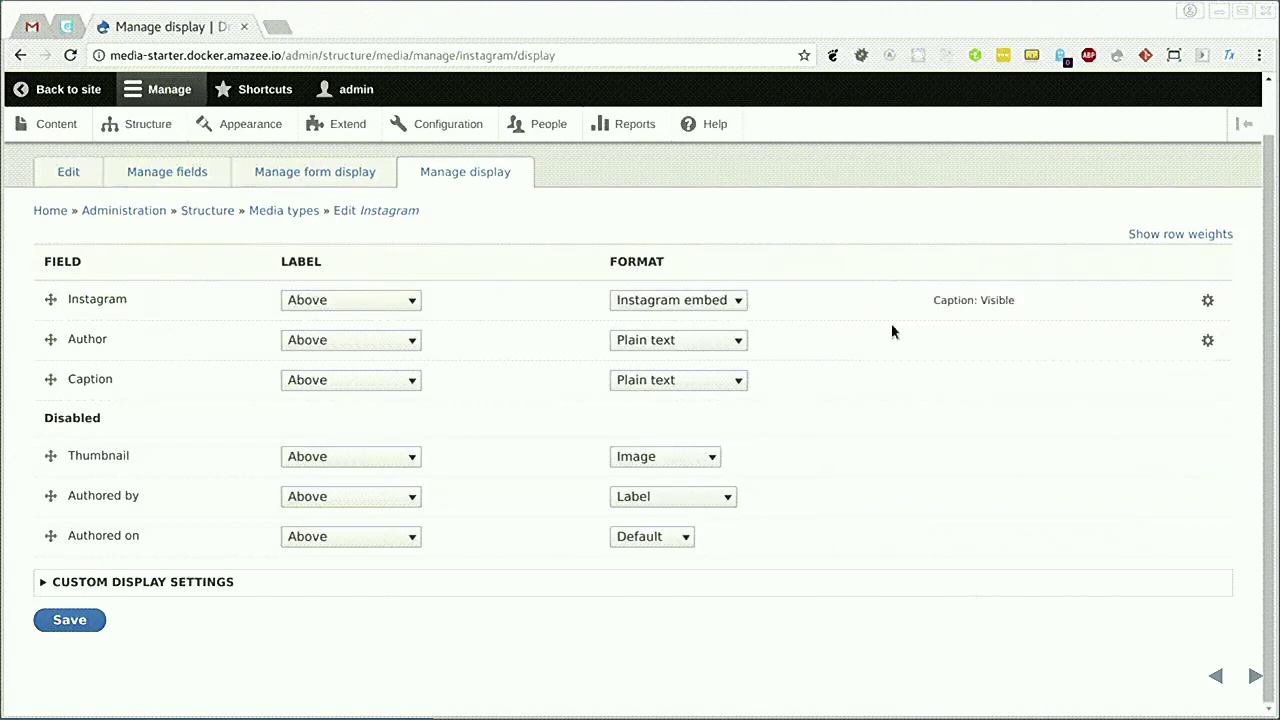
click(1209, 302)
click(676, 264)
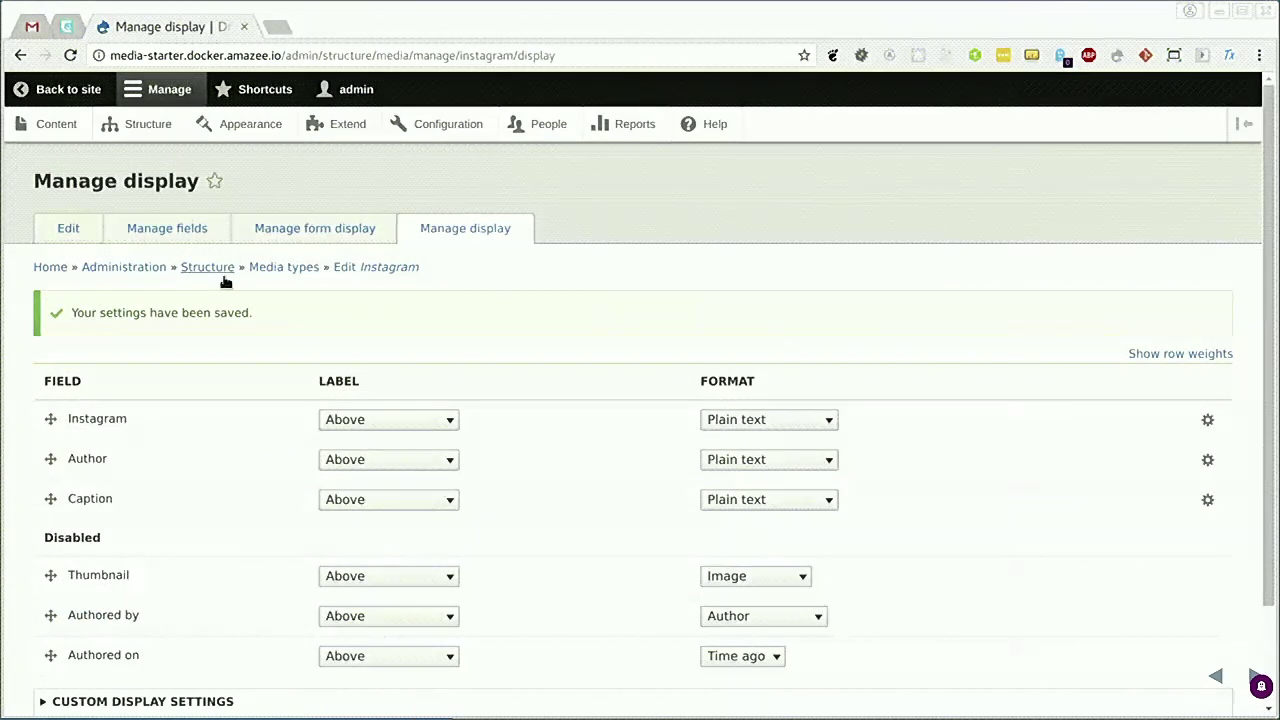
Step: Map Author of the post to the Author field and Caption to the Caption field in the Instagram media type, and save
click(85, 233)
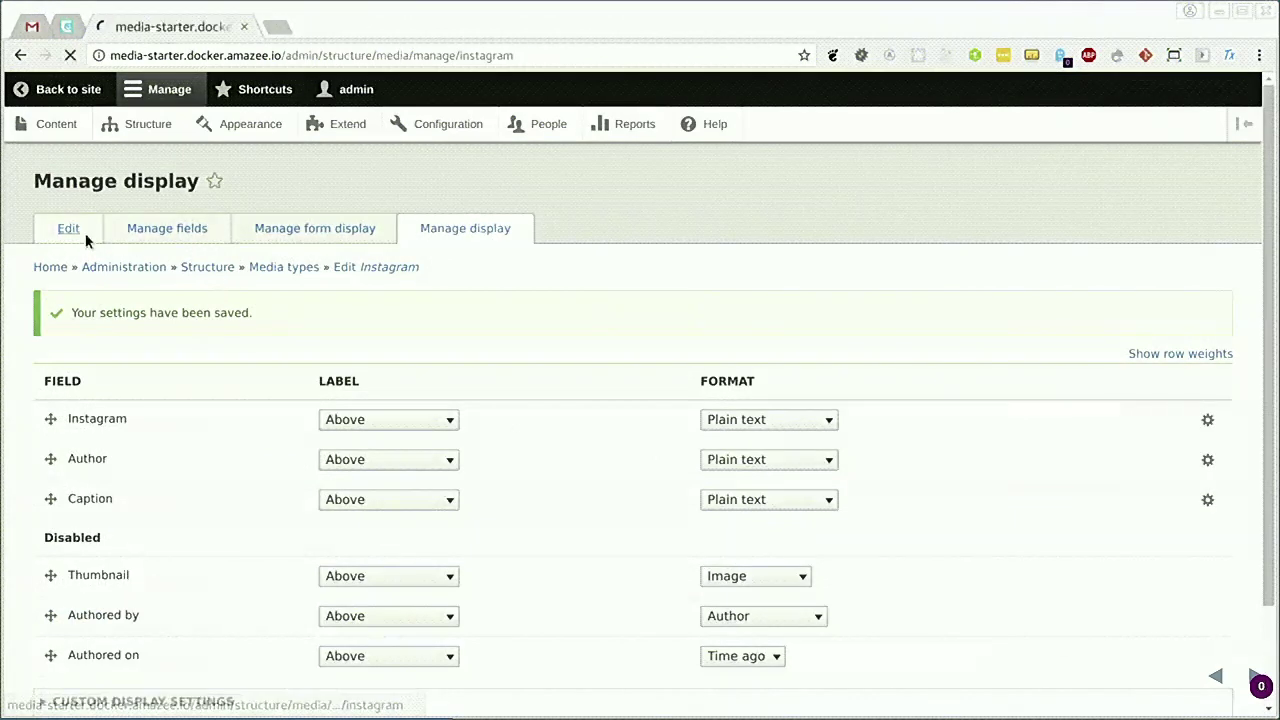
scroll(484, 362, down, 1)
scroll(485, 365, down, 5)
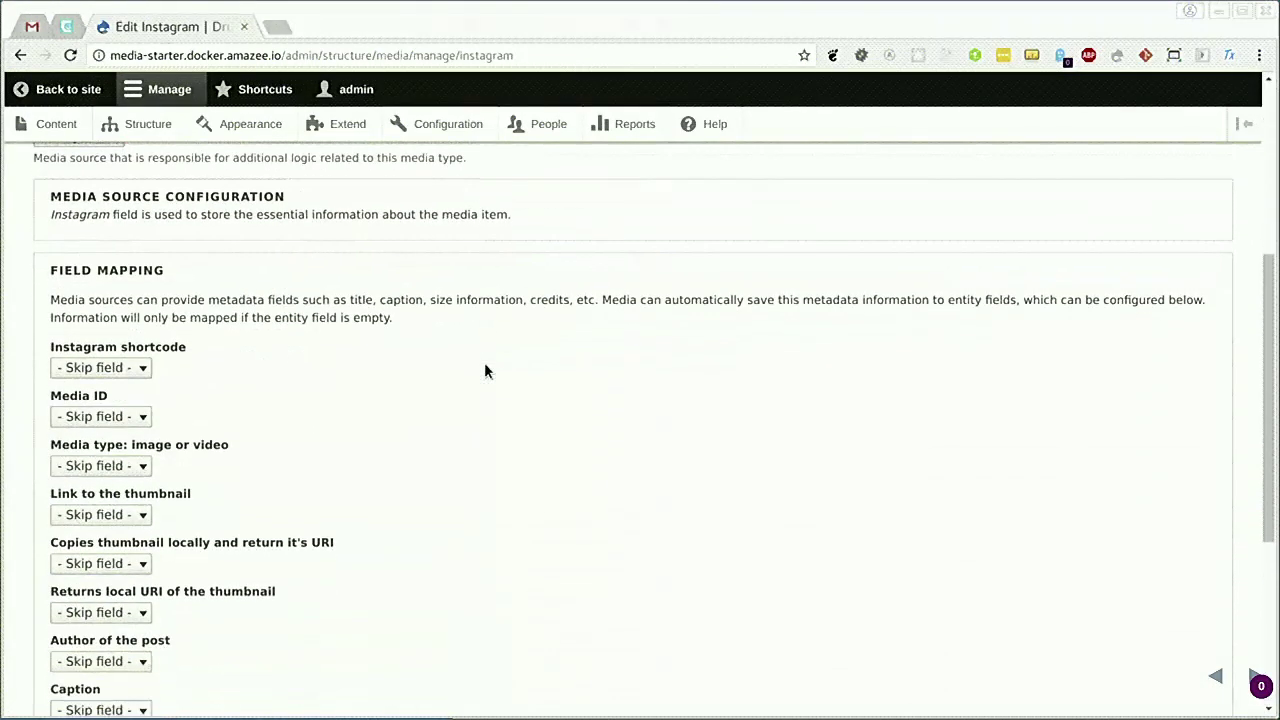
click(123, 472)
click(113, 521)
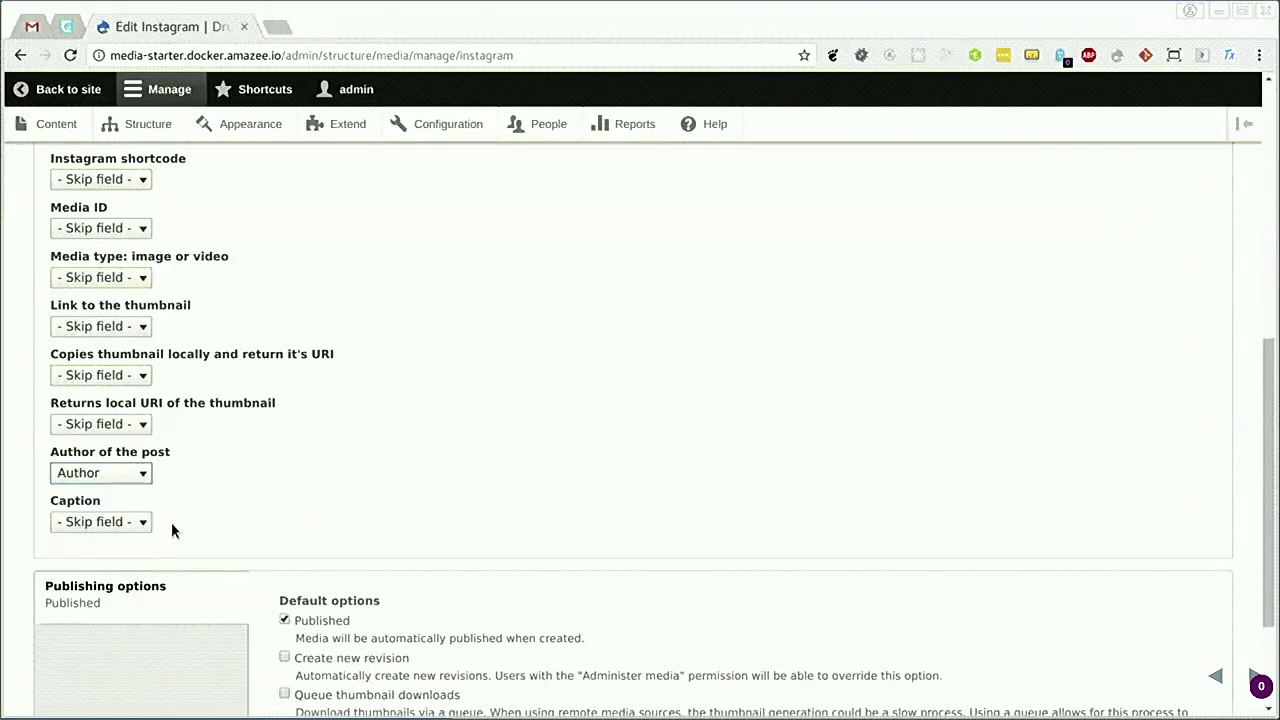
click(120, 521)
click(82, 586)
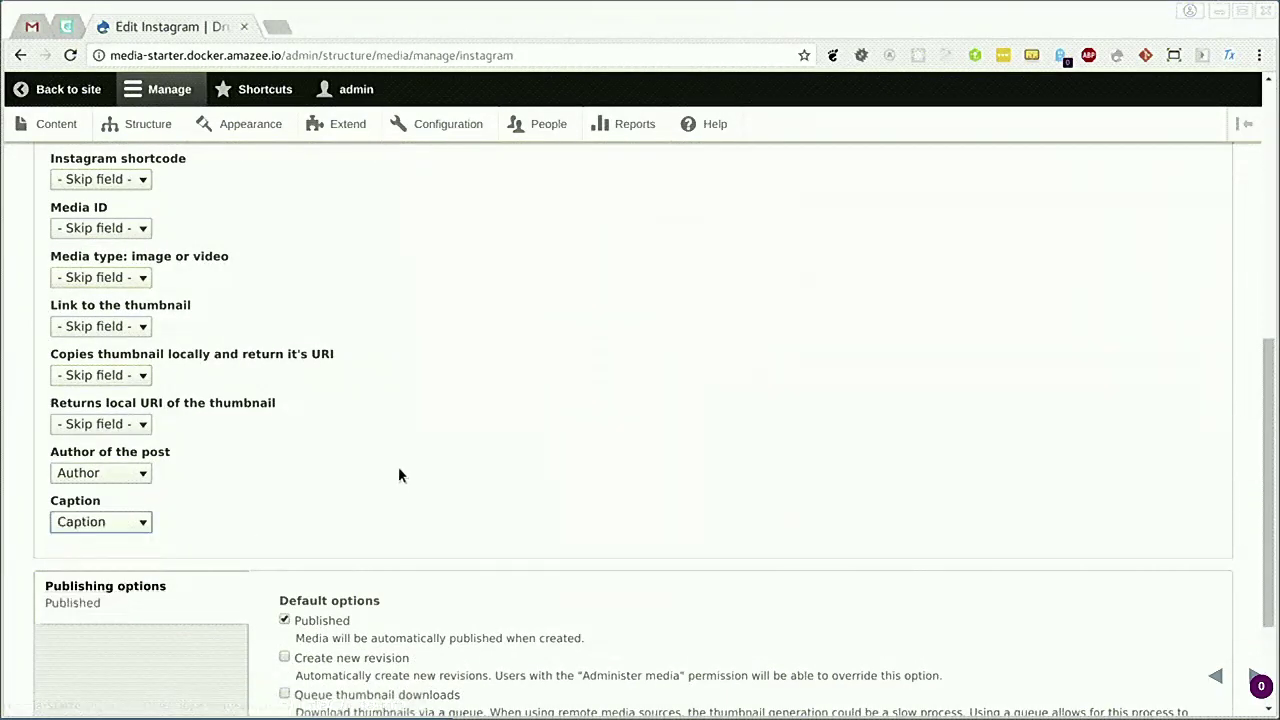
scroll(398, 474, down, 3)
click(67, 628)
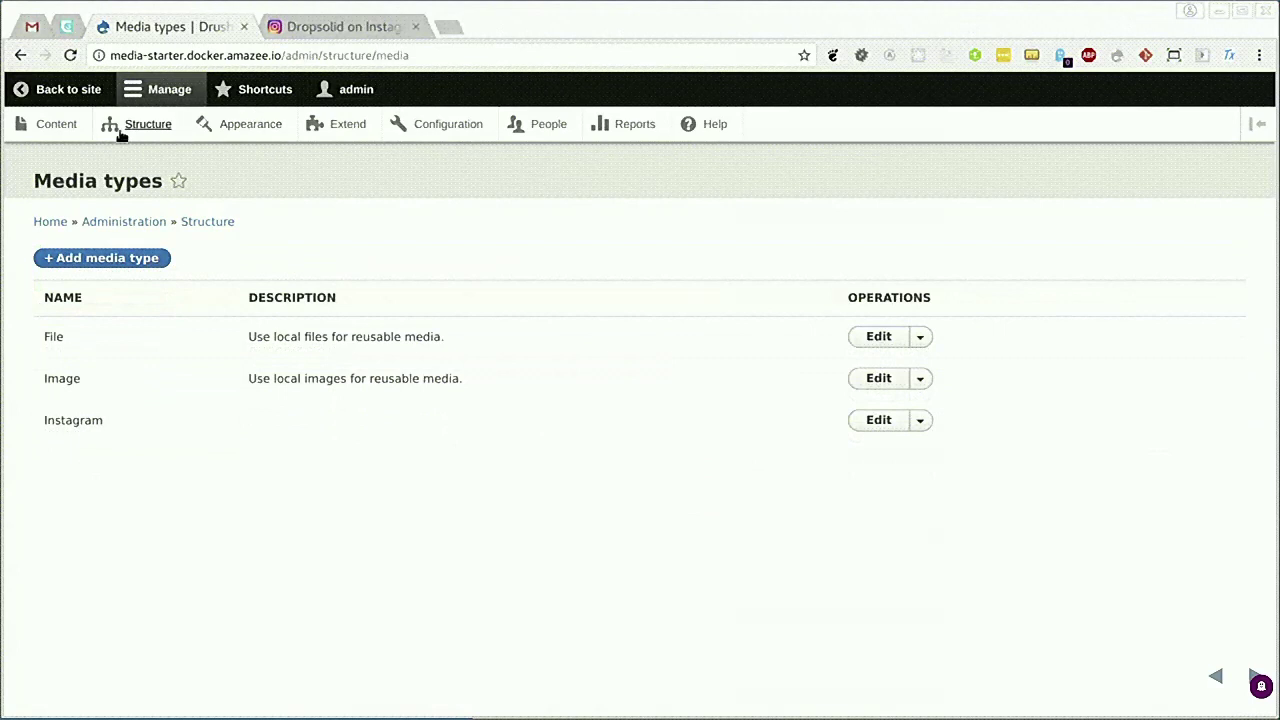
click(55, 135)
click(337, 229)
click(86, 305)
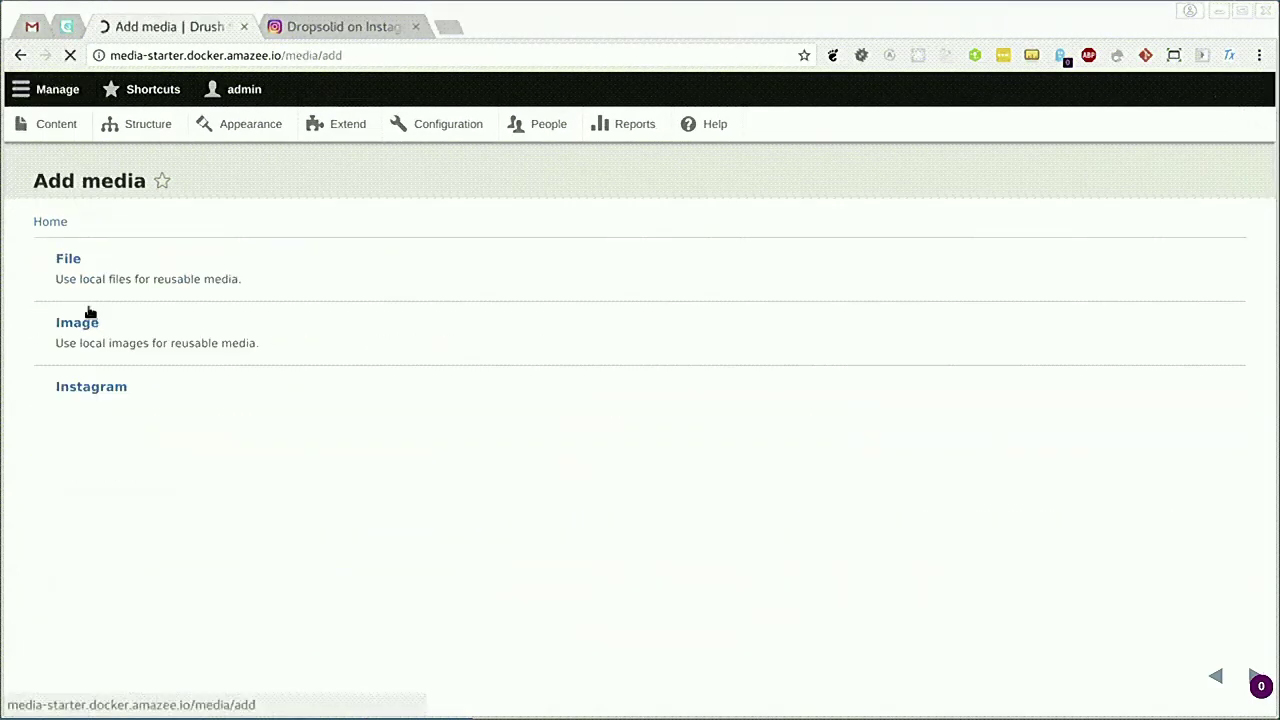
click(93, 390)
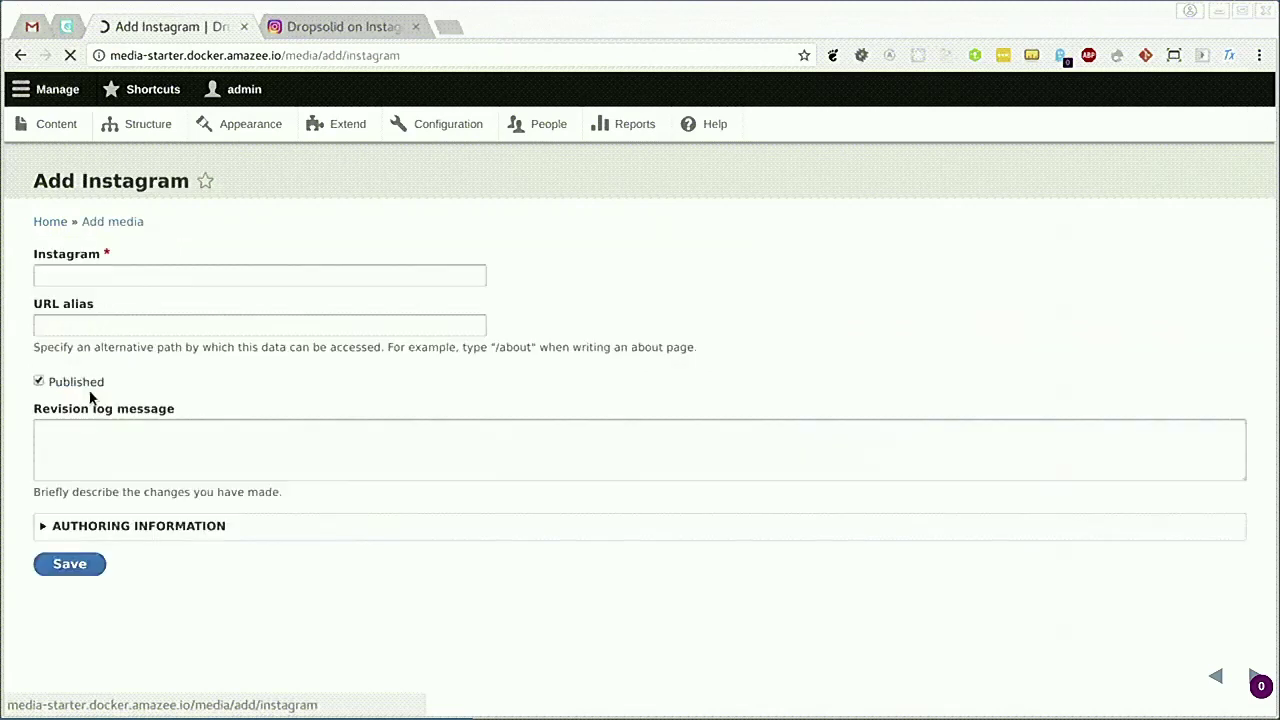
click(131, 280)
text(https://www.instagram.com/p/BZfxSyXAvbr/)
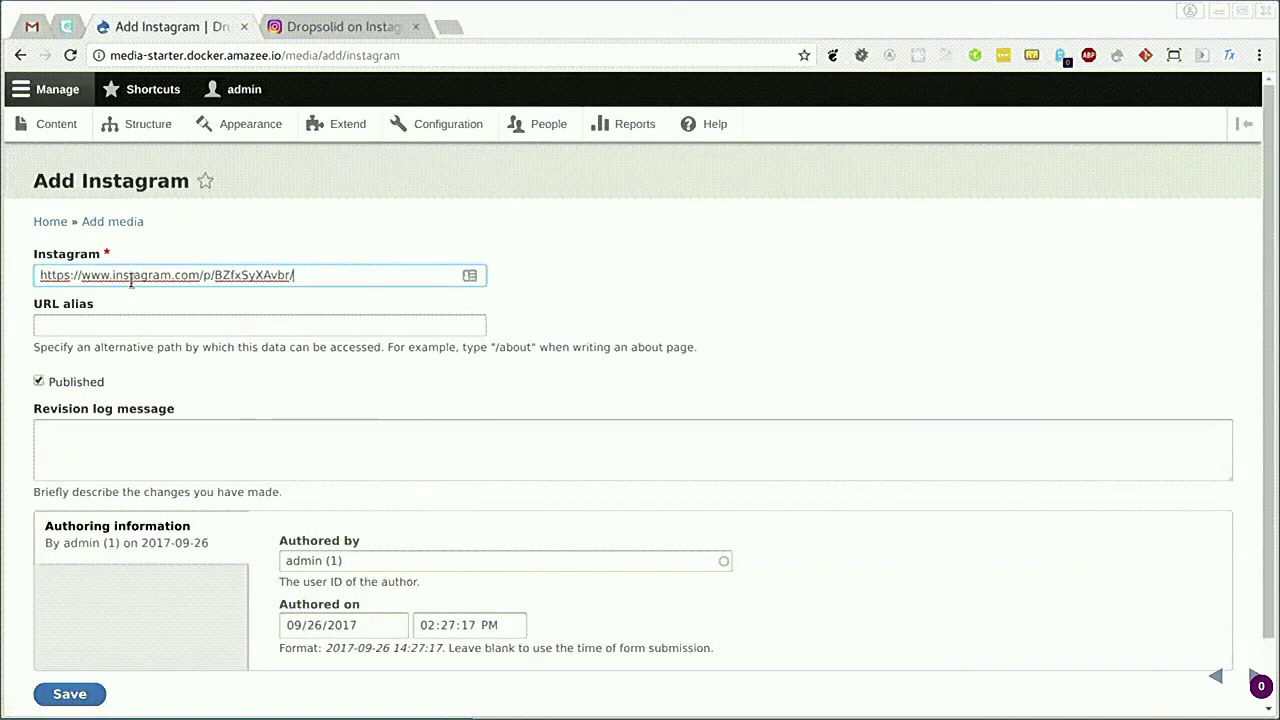
click(69, 694)
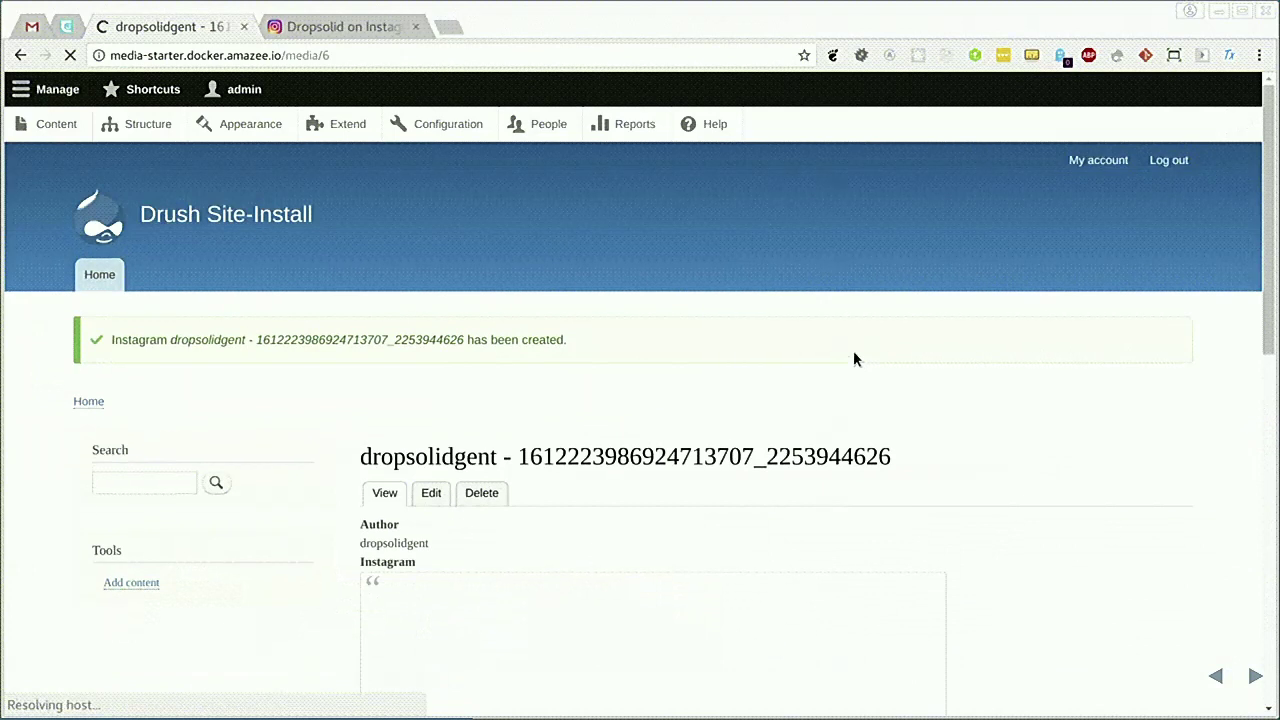
Step: Look over the new Instagram media item's page down to its embedded post and caption
scroll(1046, 355, down, 2)
scroll(1048, 358, down, 5)
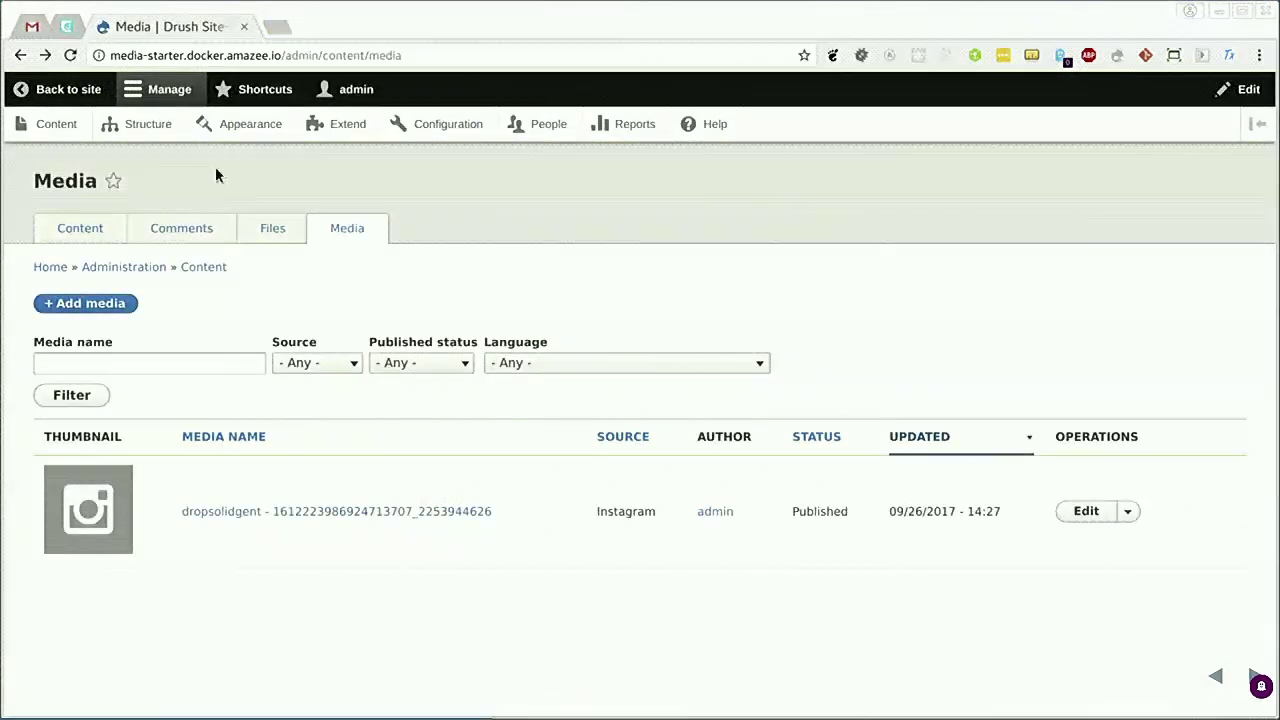
Step: Add a new Media reference field labelled Gallery to the Article content type
click(166, 135)
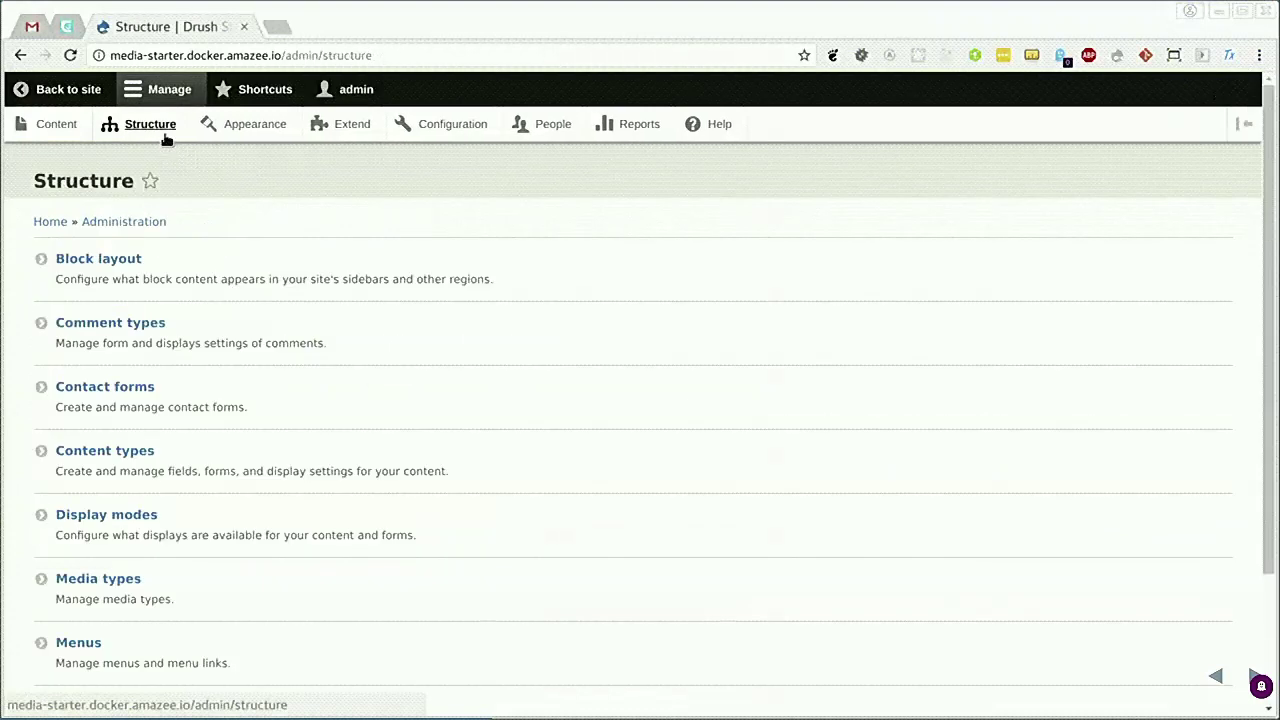
click(114, 452)
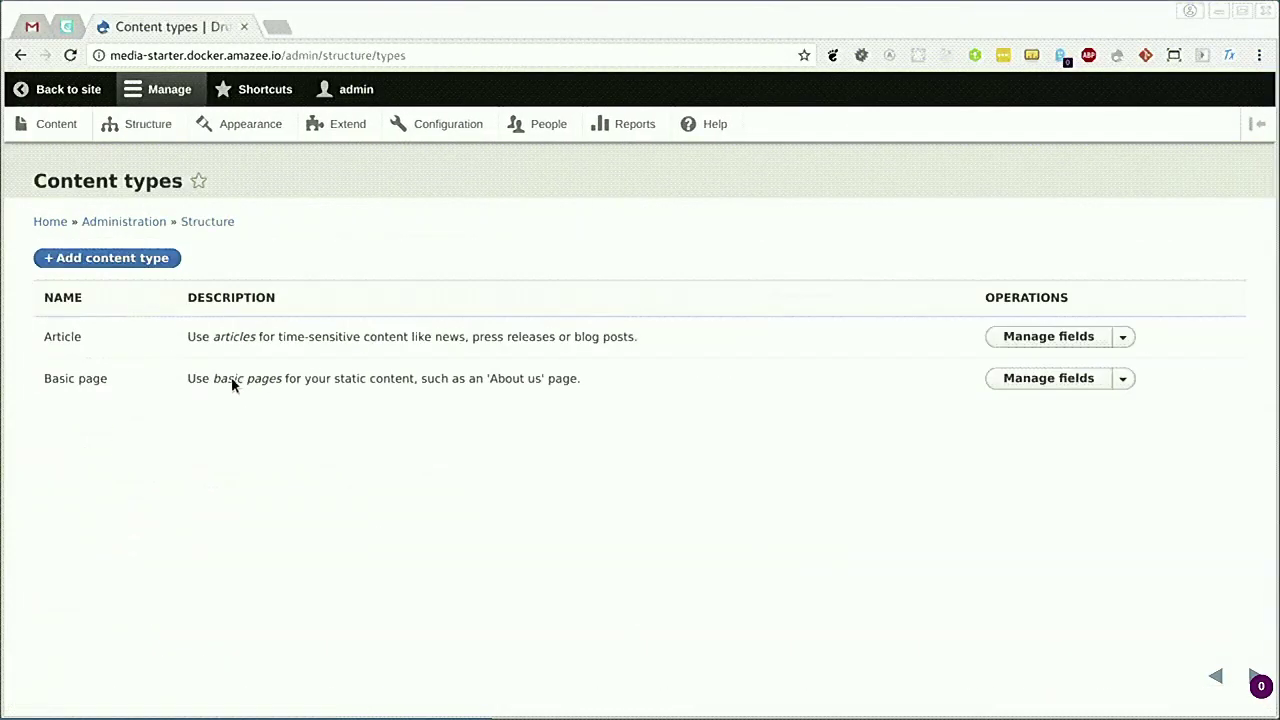
click(1040, 339)
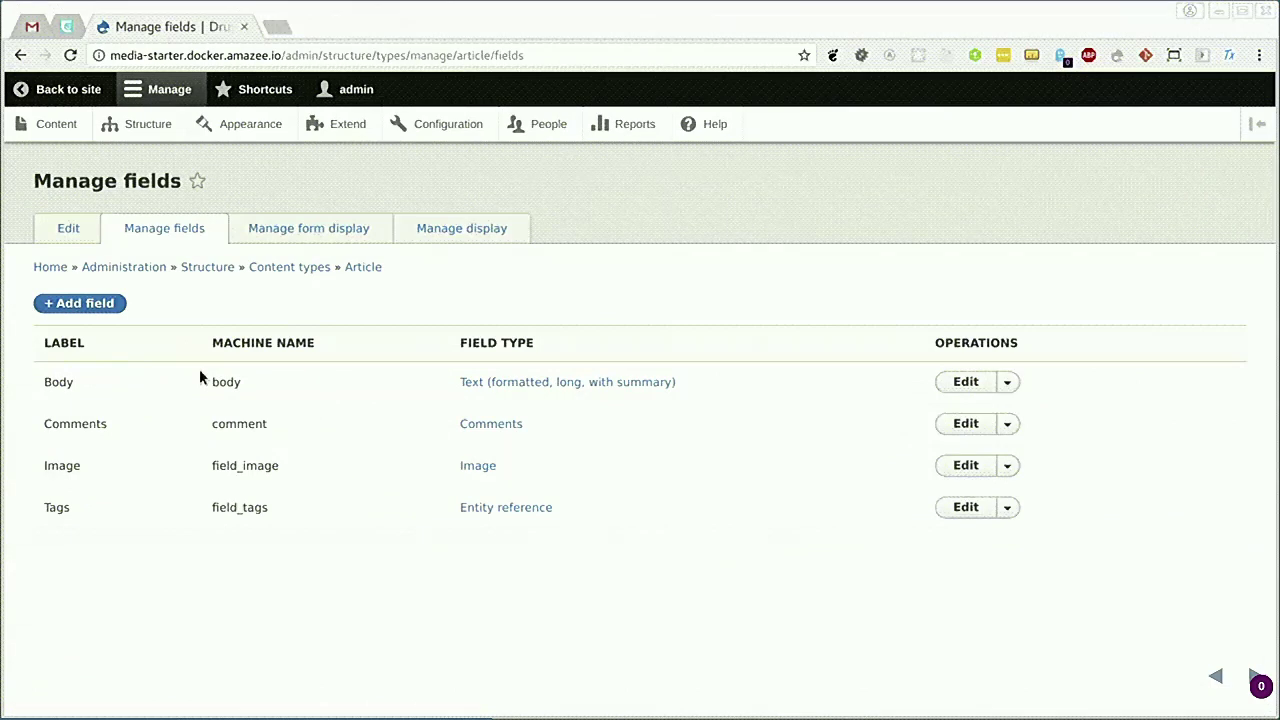
click(118, 306)
click(137, 286)
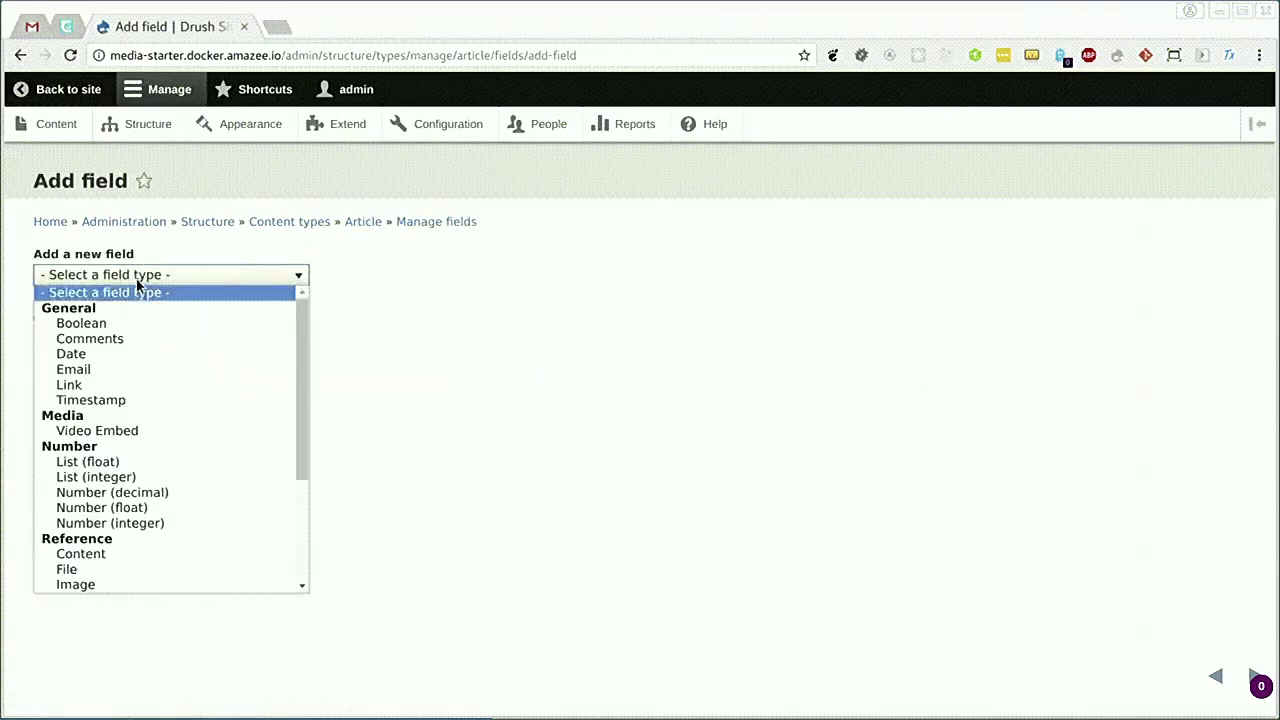
scroll(128, 441, down, 3)
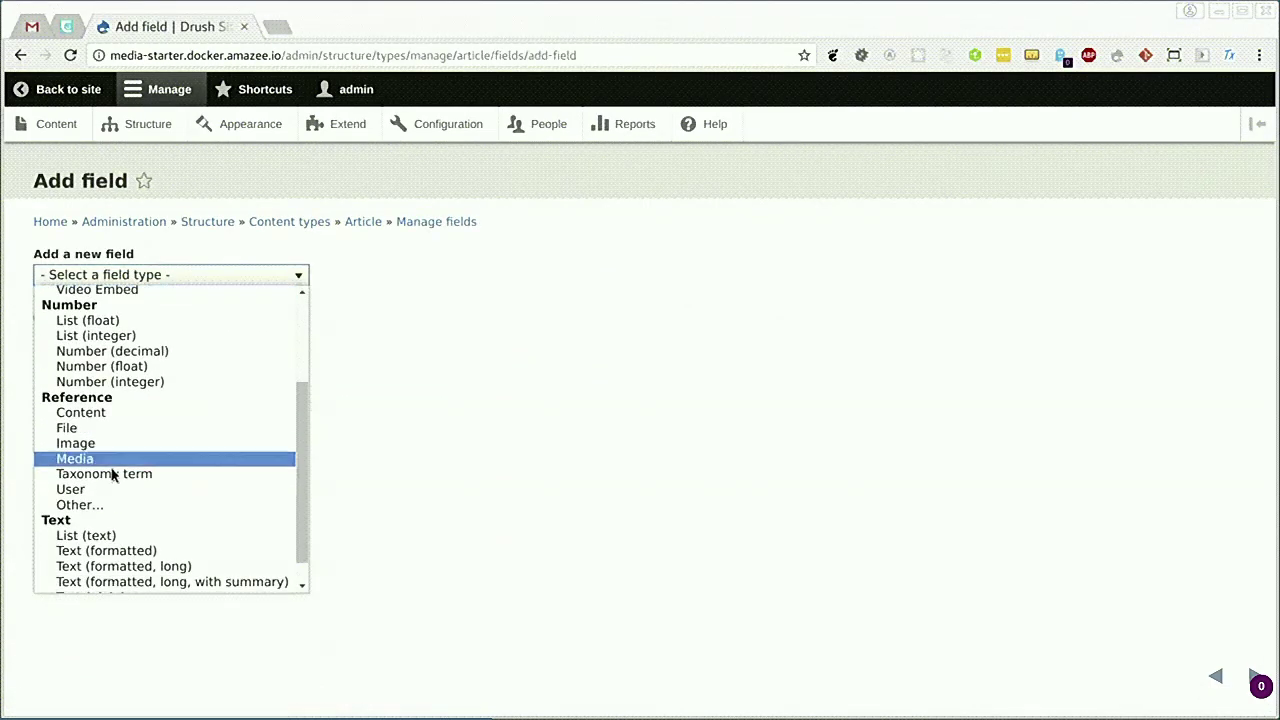
click(112, 462)
click(120, 337)
text(Gallery)
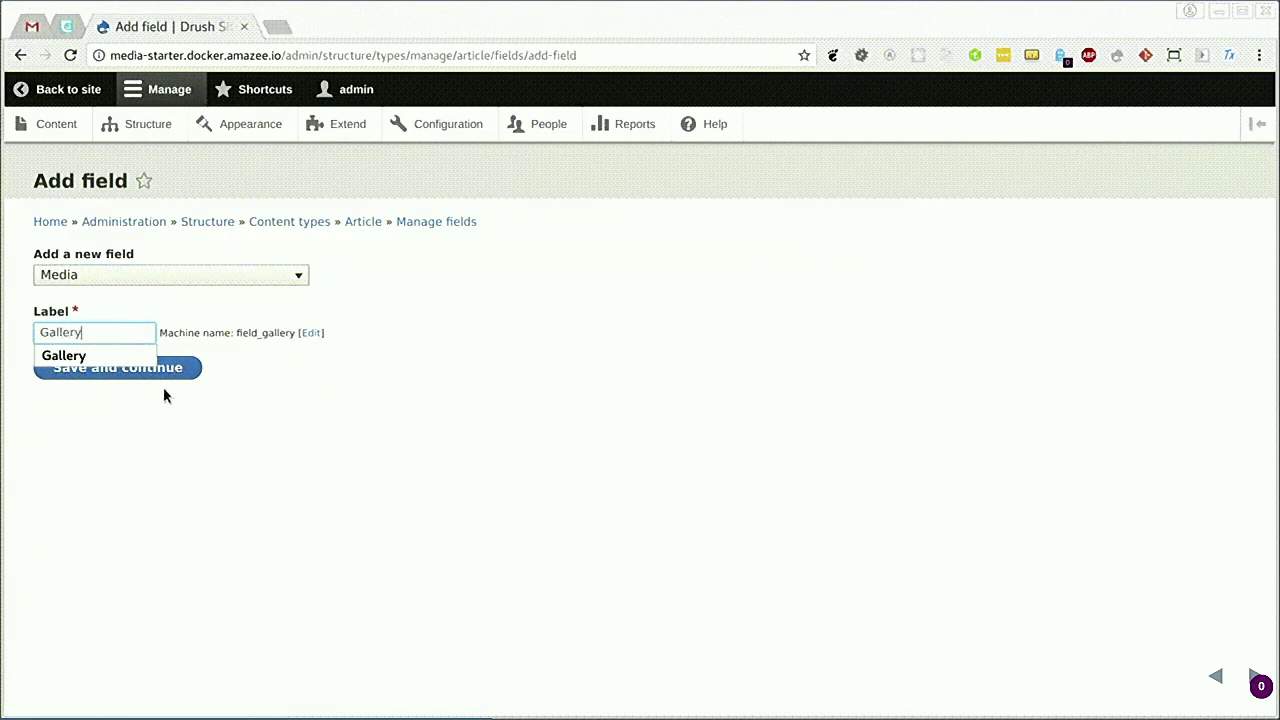
click(168, 379)
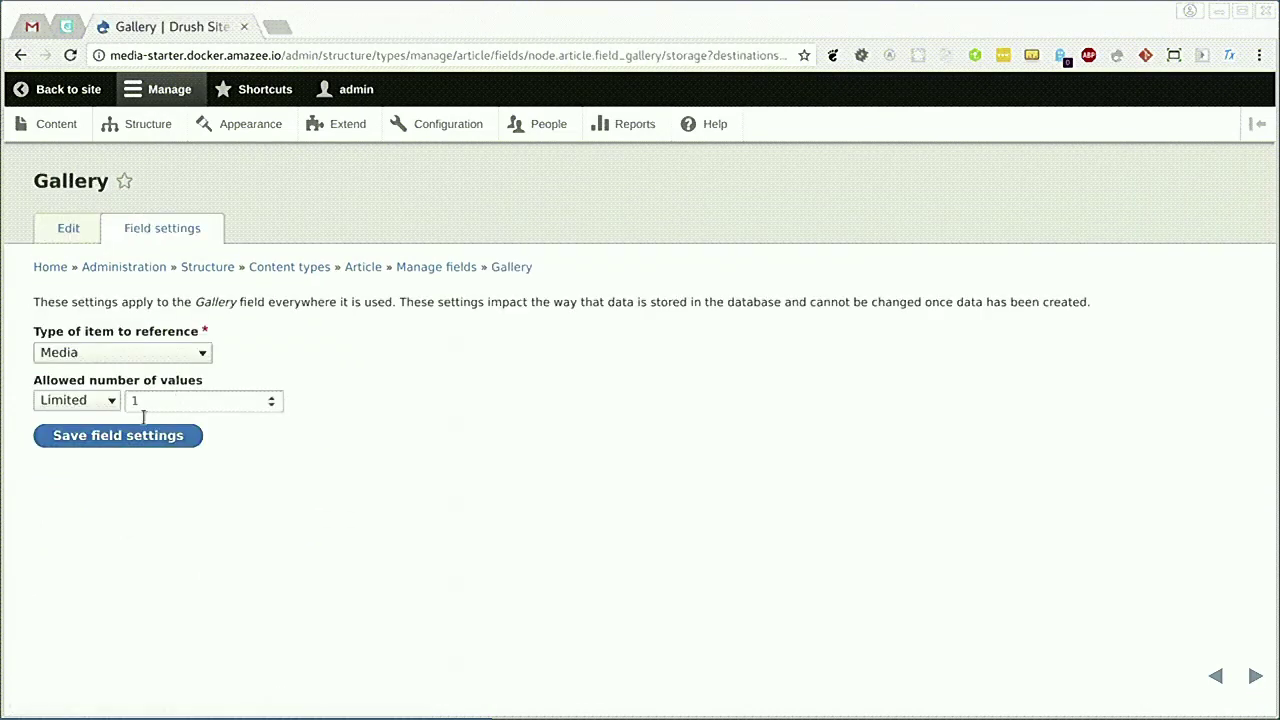
Step: Allow an unlimited number of values for the Gallery field and save the field settings
click(98, 402)
click(95, 434)
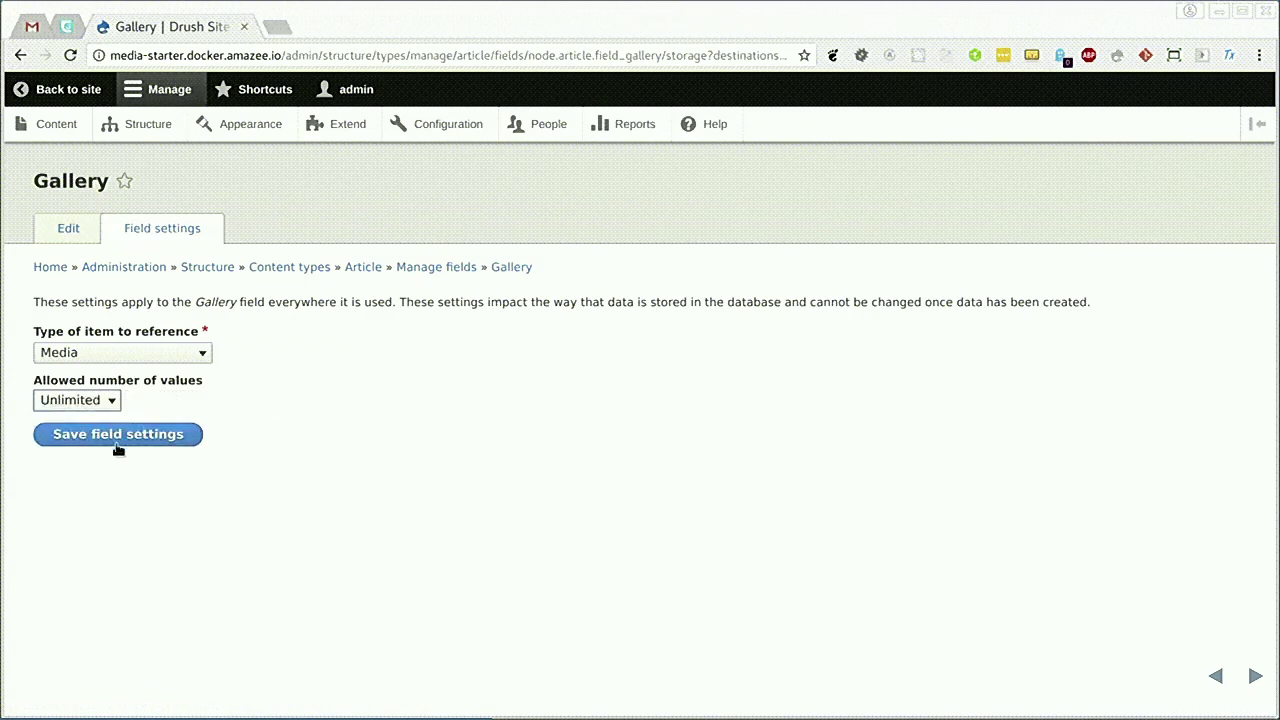
click(112, 442)
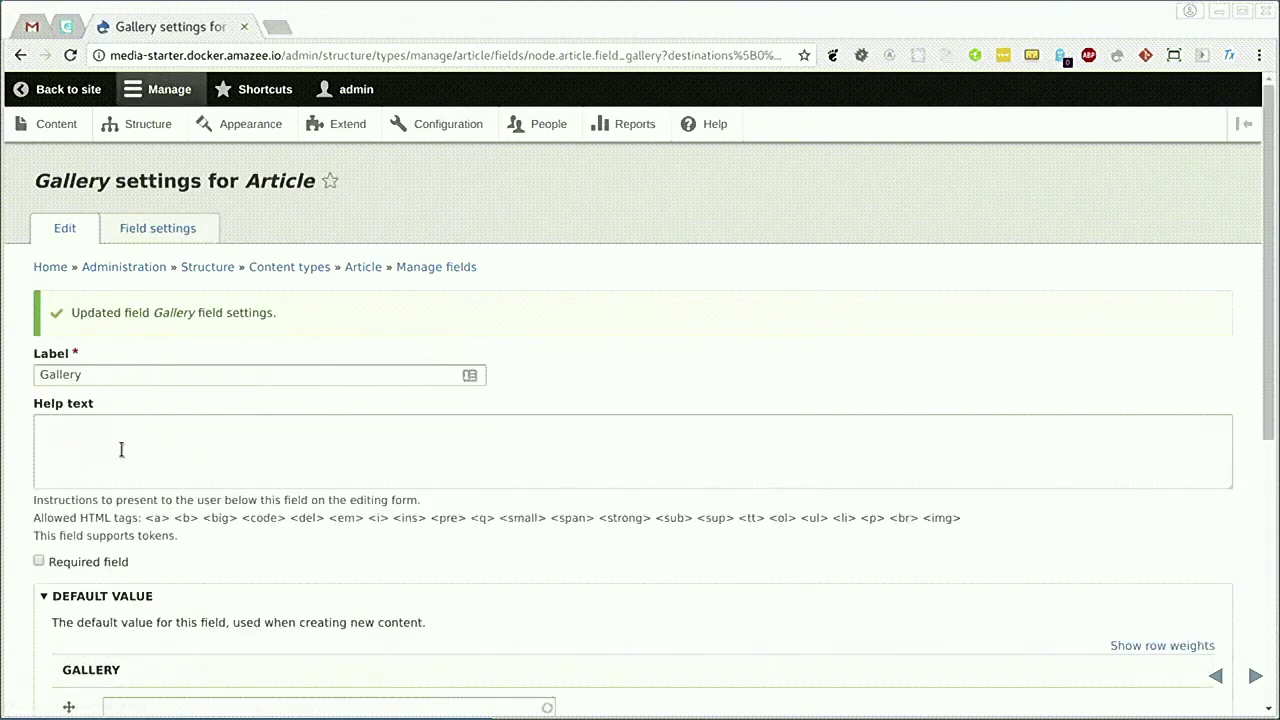
Step: Choose the media types that the Article's Gallery field may reference and save its settings
scroll(122, 448, down, 3)
scroll(112, 582, down, 2)
click(90, 506)
click(96, 526)
click(108, 621)
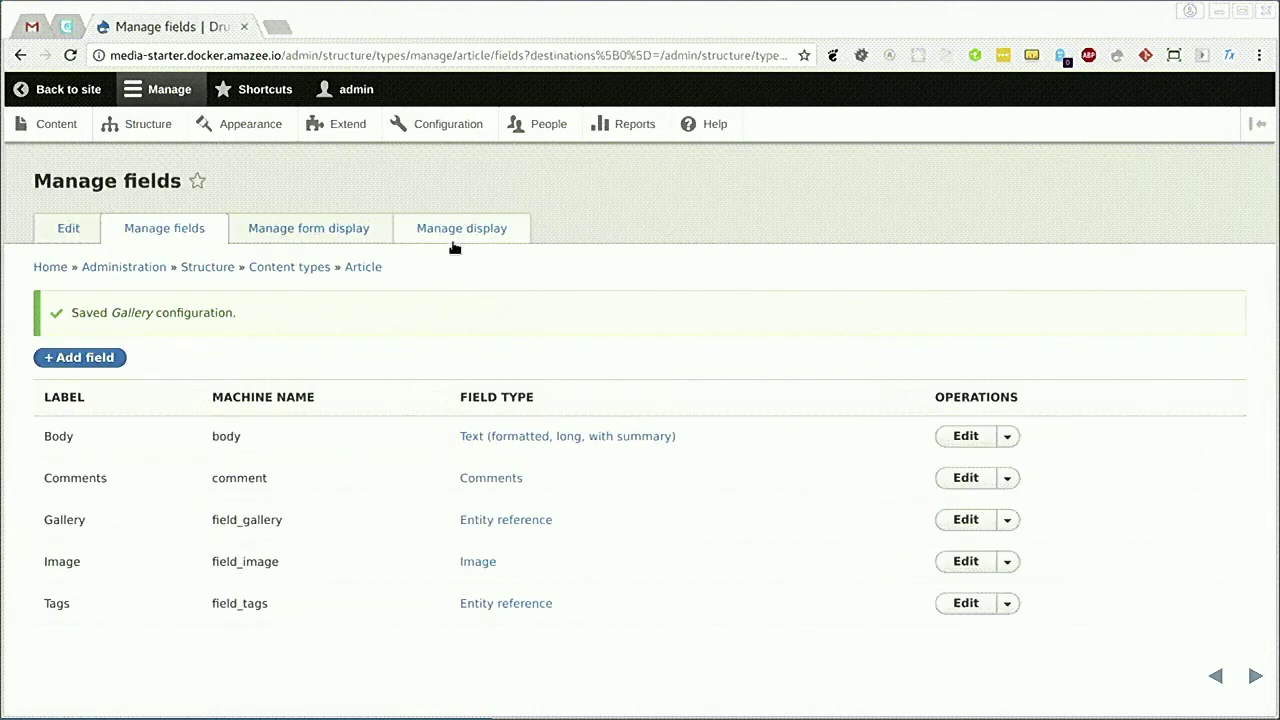
Step: Set the Gallery field's format to Rendered entity in the Article display and save the display settings
click(451, 232)
scroll(460, 300, down, 3)
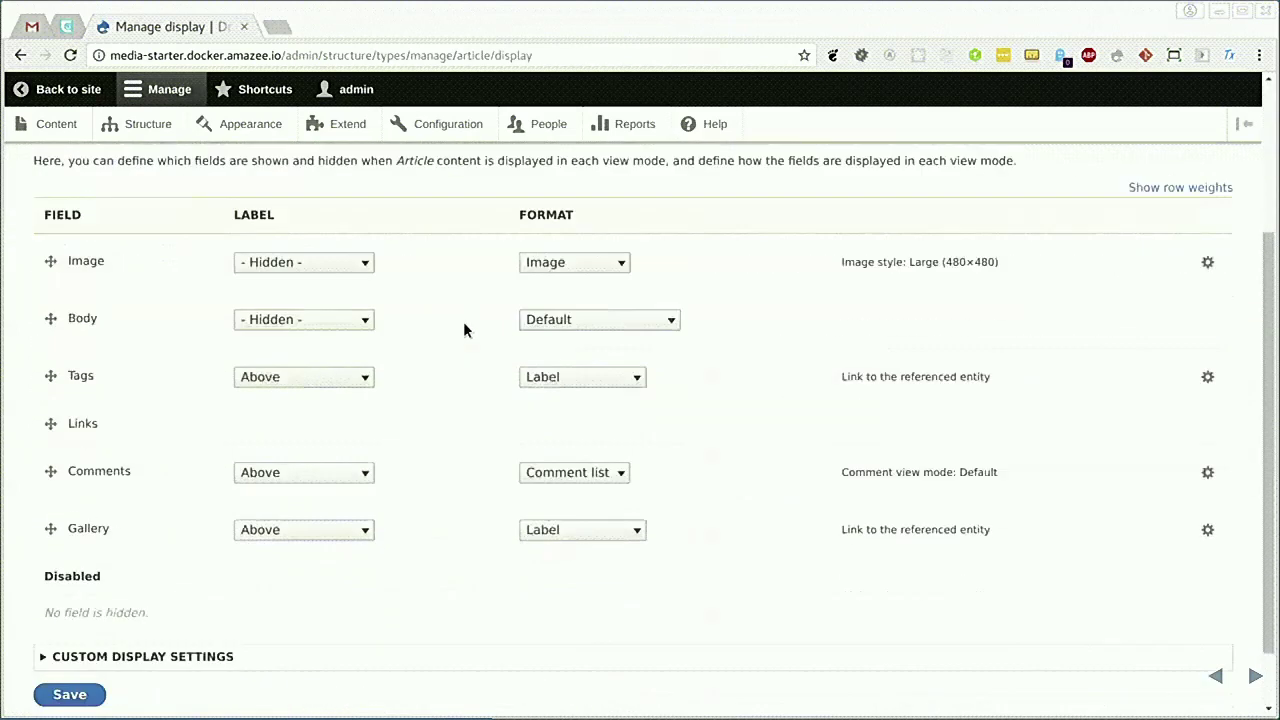
scroll(464, 323, down, 1)
click(555, 458)
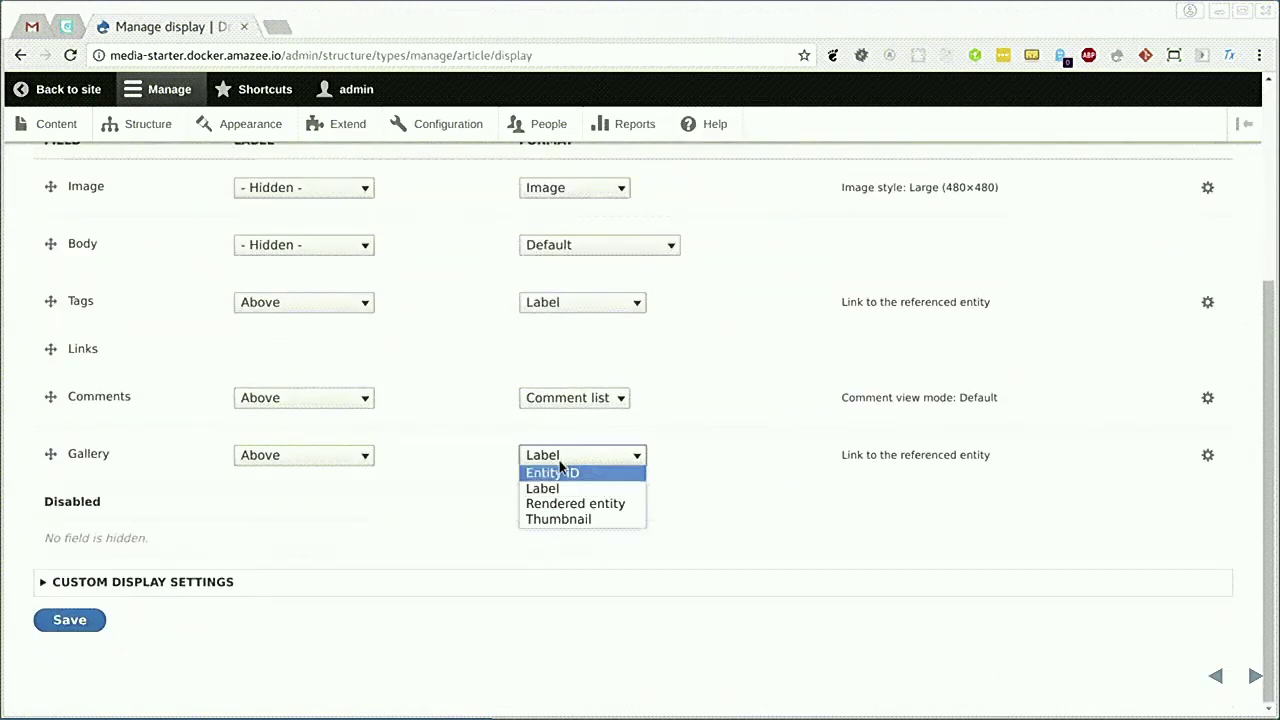
click(581, 507)
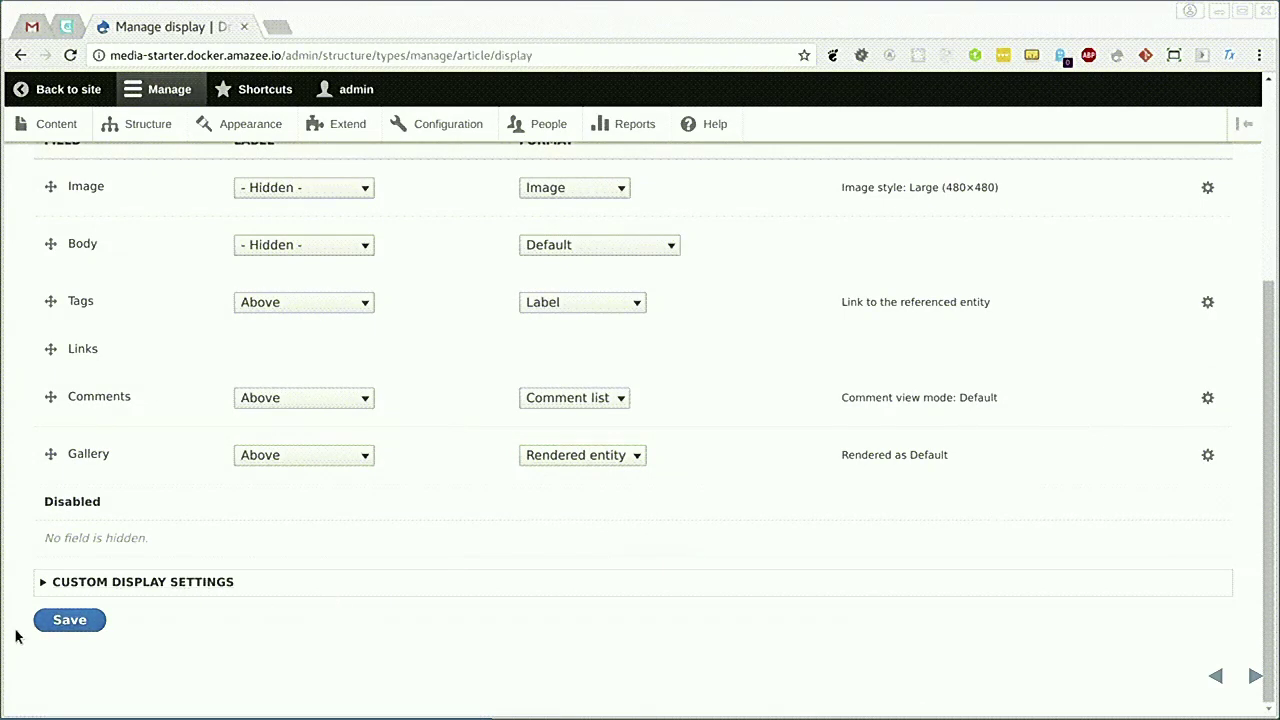
click(70, 622)
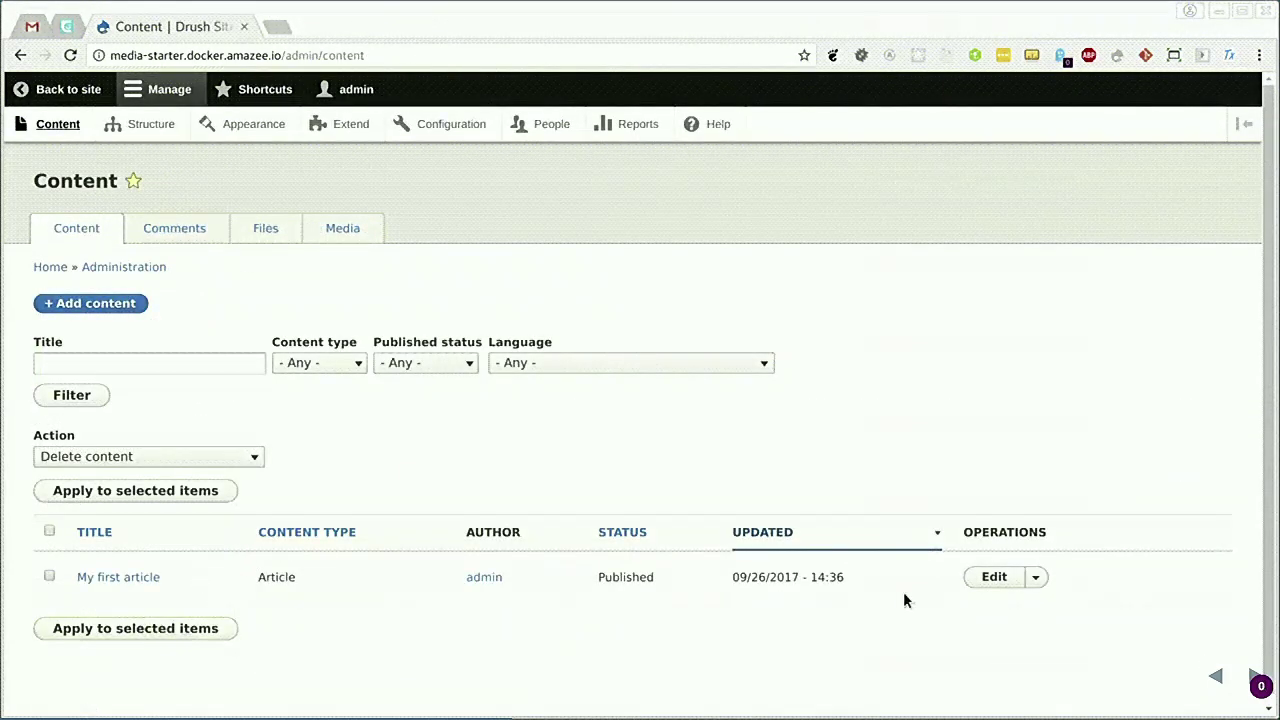
Step: Edit My first article, reference the dropsolidgent Instagram media item in its Gallery field, and save the article
click(994, 578)
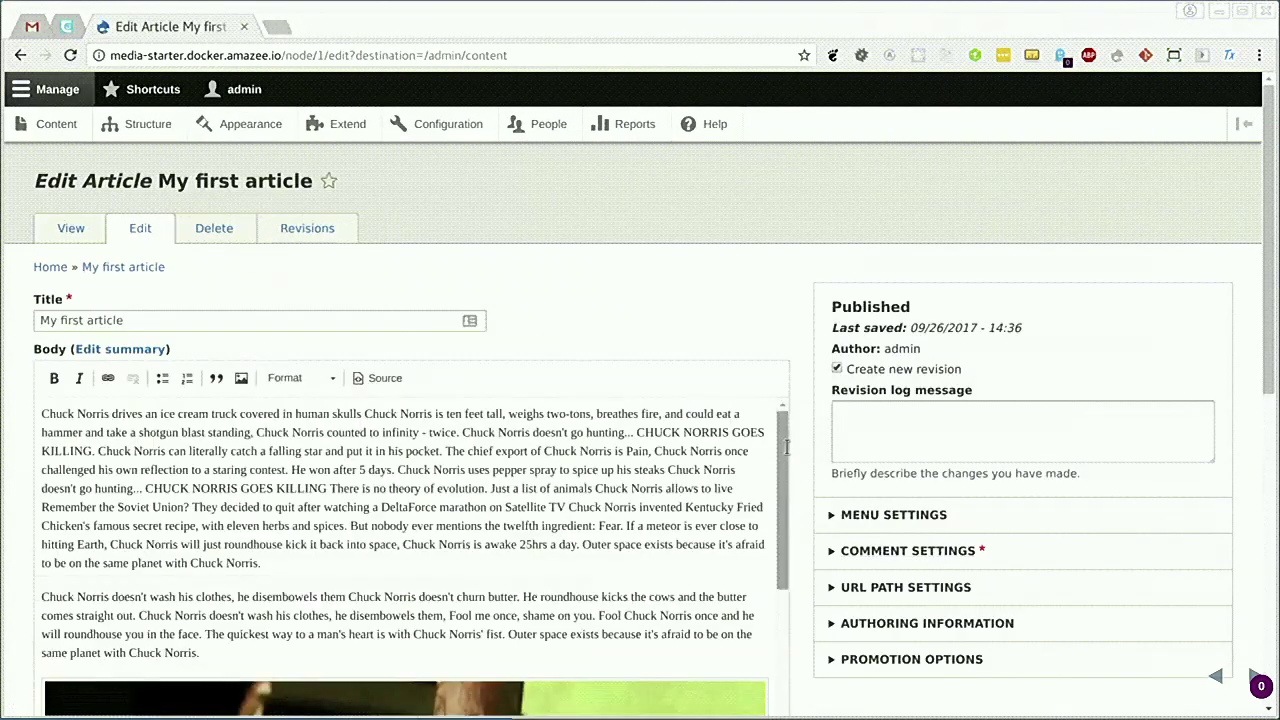
scroll(787, 448, down, 5)
scroll(824, 488, down, 5)
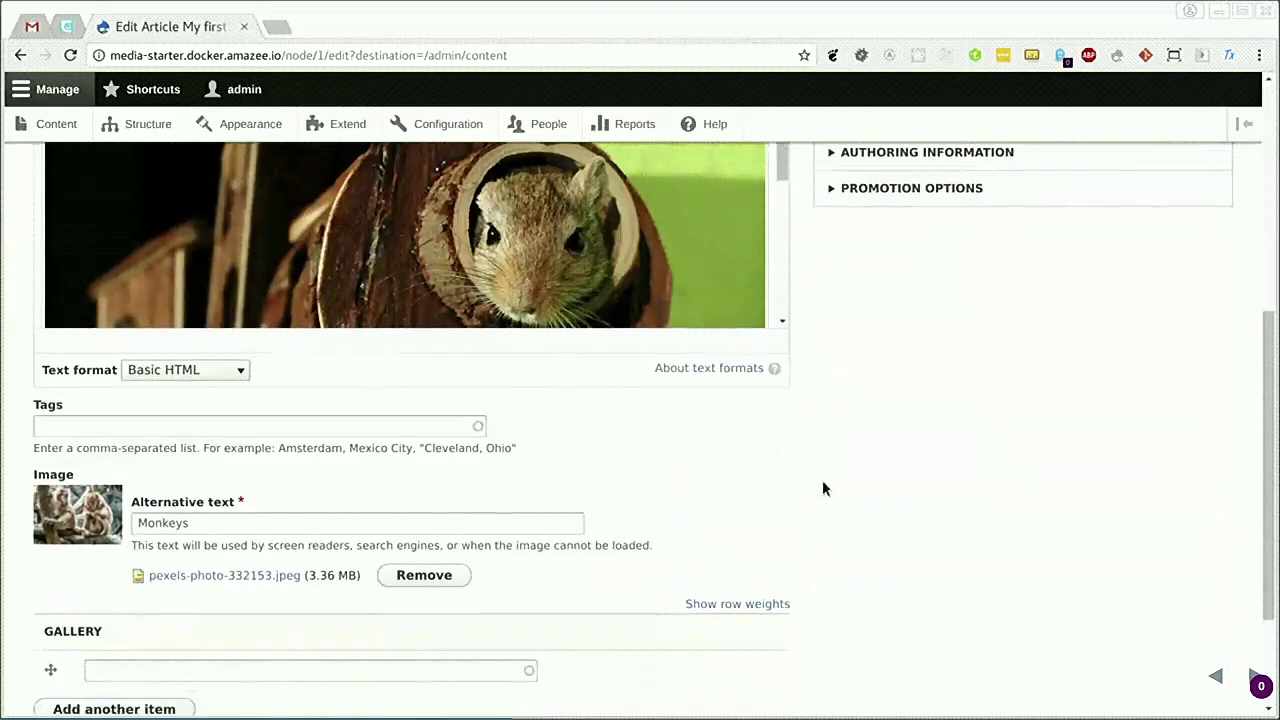
scroll(822, 488, down, 3)
click(340, 498)
text(d)
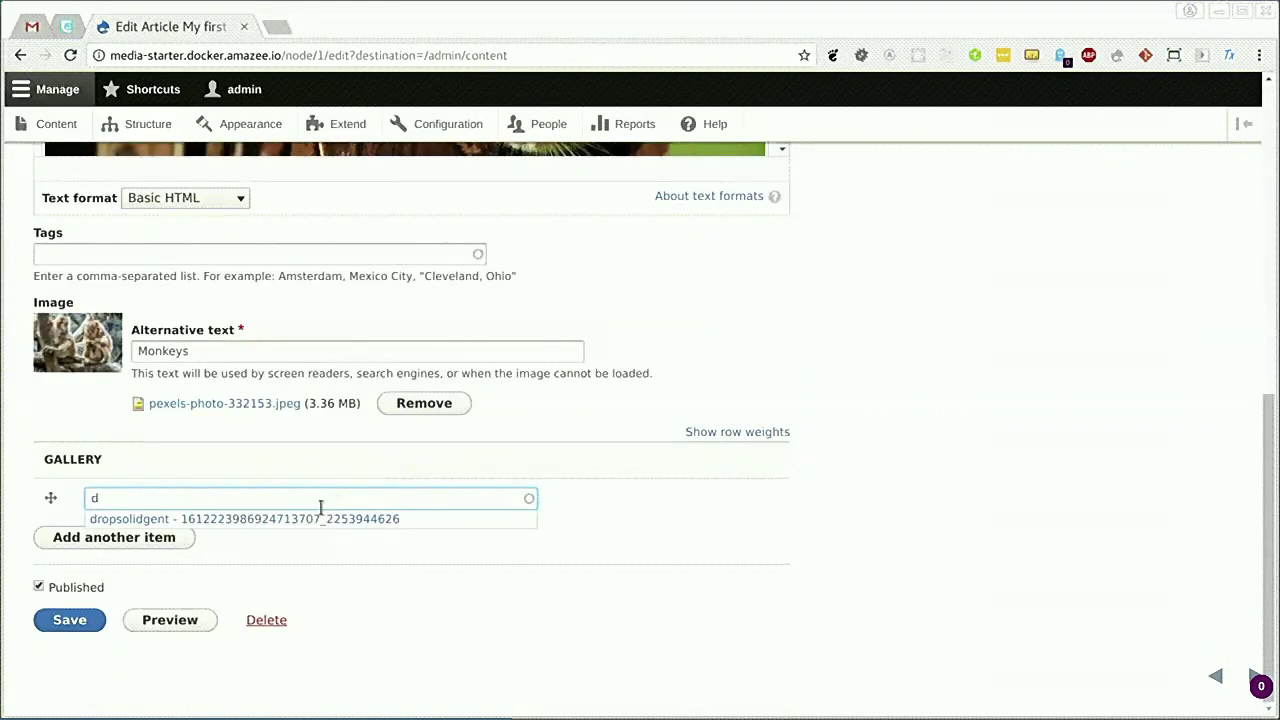
click(240, 519)
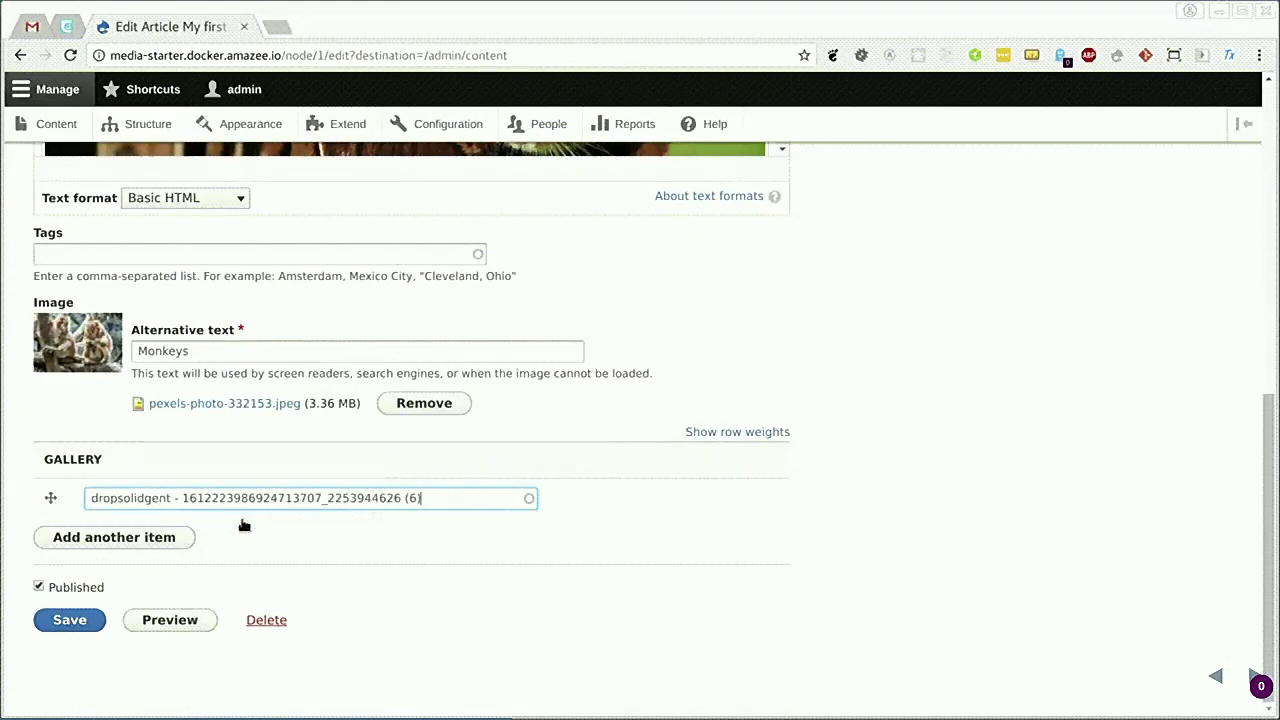
click(68, 622)
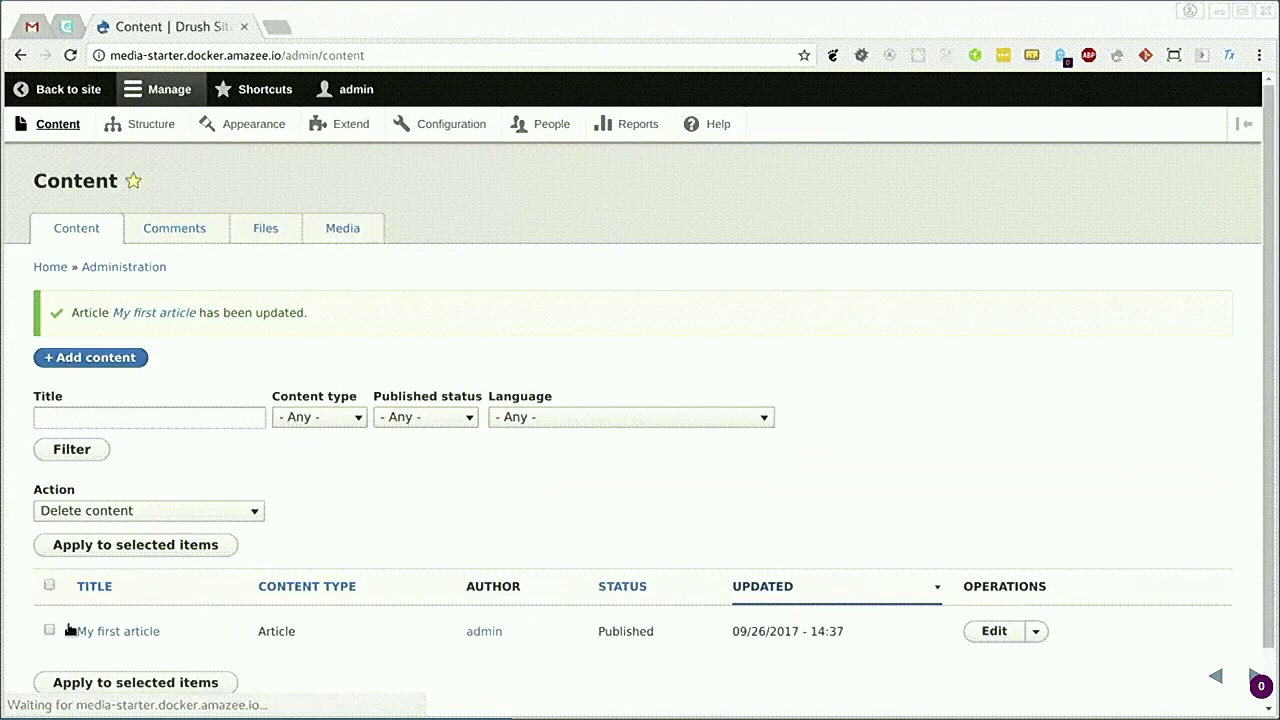
Step: Open My first article and examine how the Gallery field renders the Instagram post, author and caption
click(145, 640)
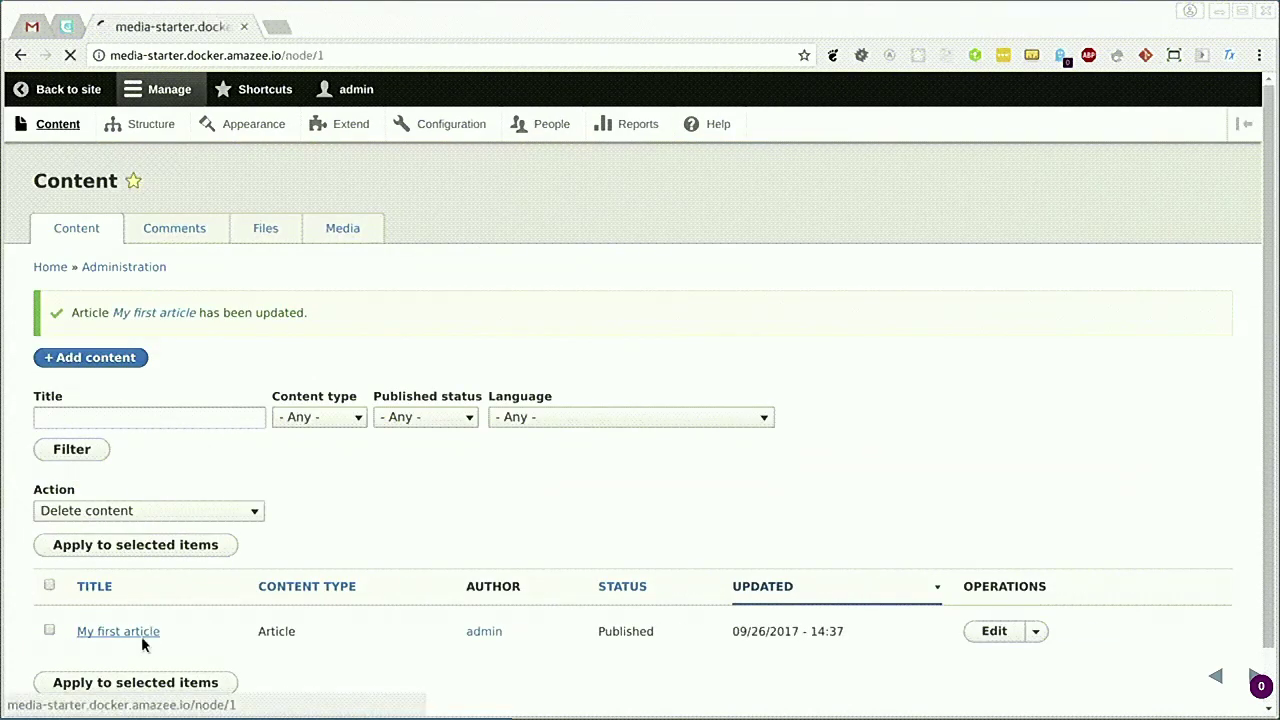
scroll(932, 411, down, 4)
scroll(932, 411, down, 9)
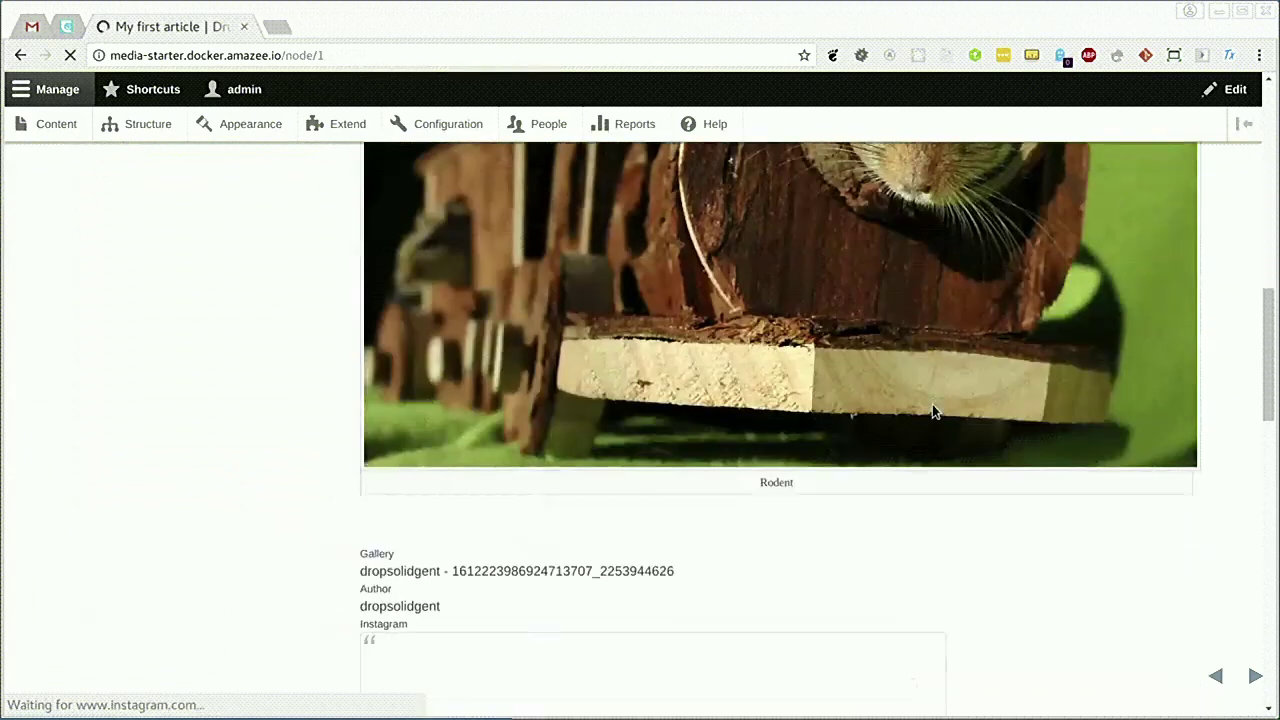
scroll(937, 410, down, 4)
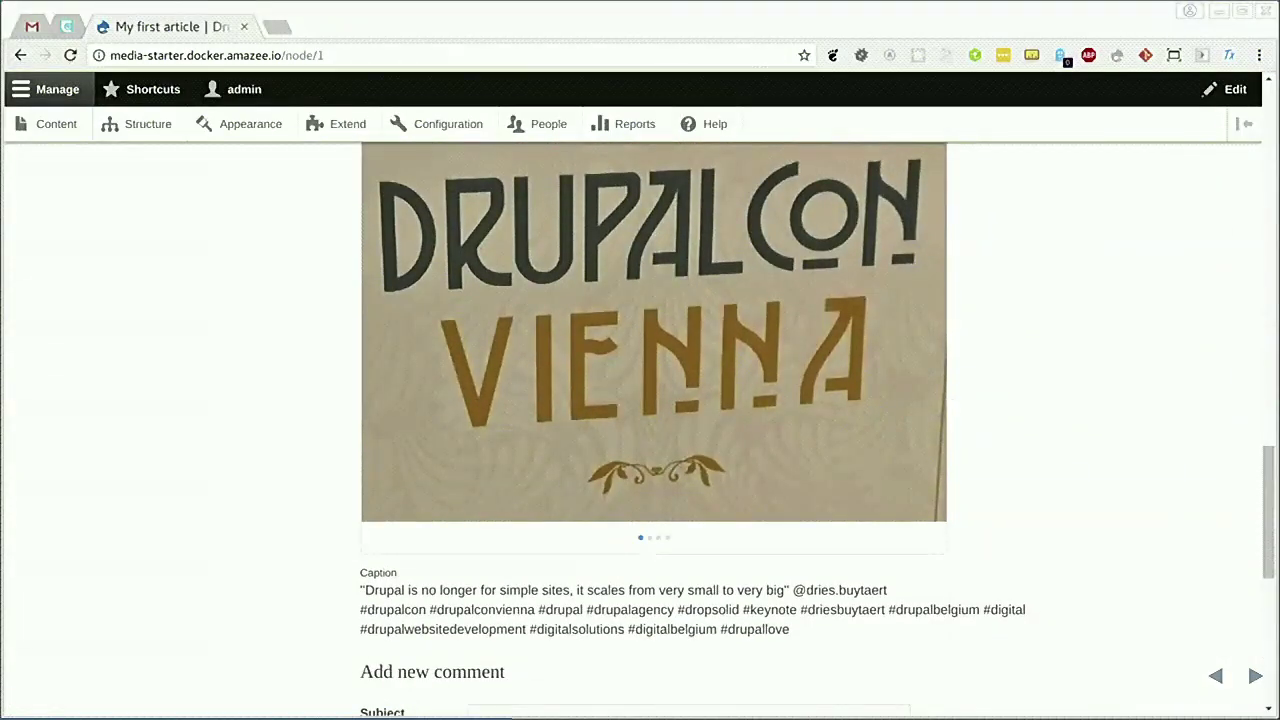
key(Right)
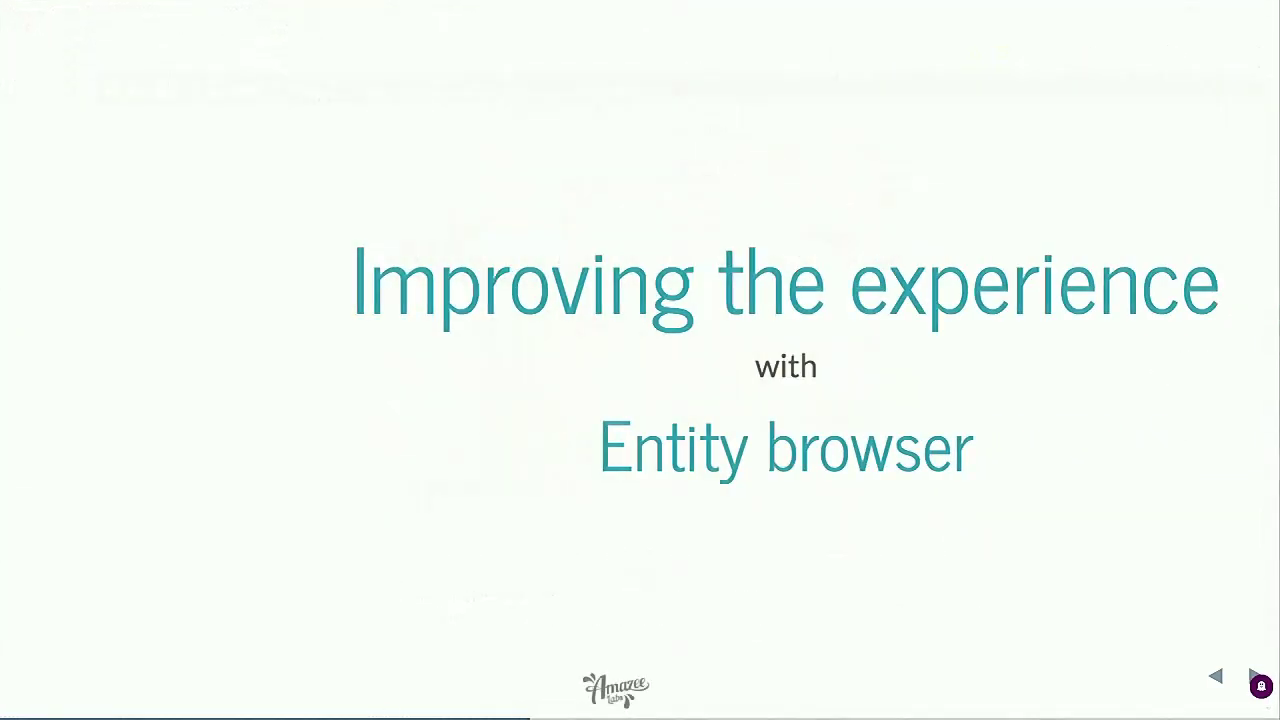
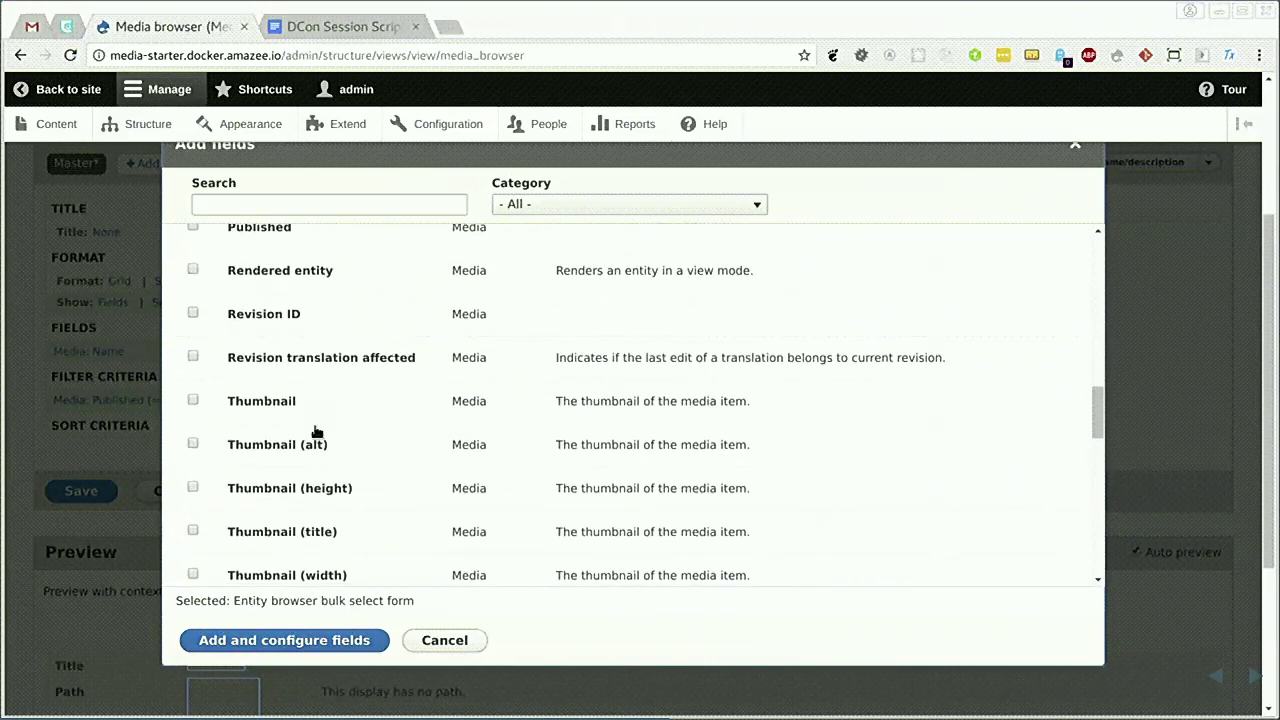
Step: Add the Entity browser bulk select form and Thumbnail fields with their default settings to the Media browser view, and save it
click(297, 645)
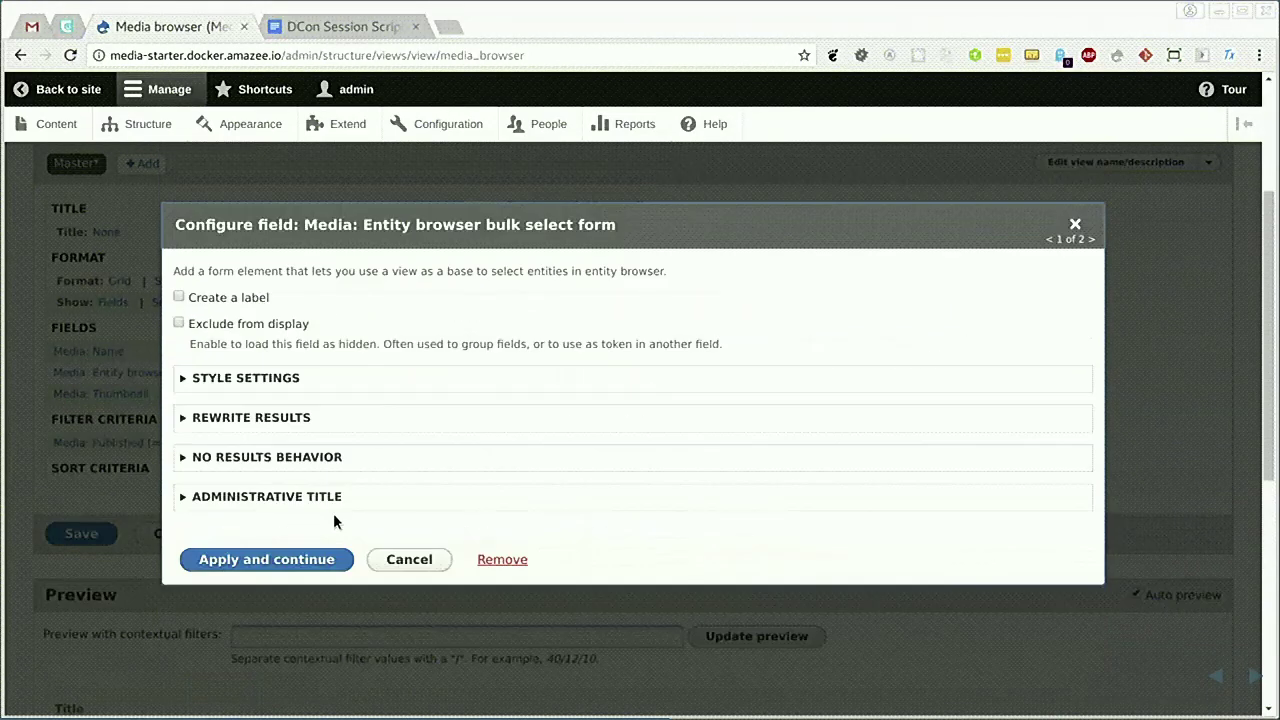
click(270, 560)
click(222, 640)
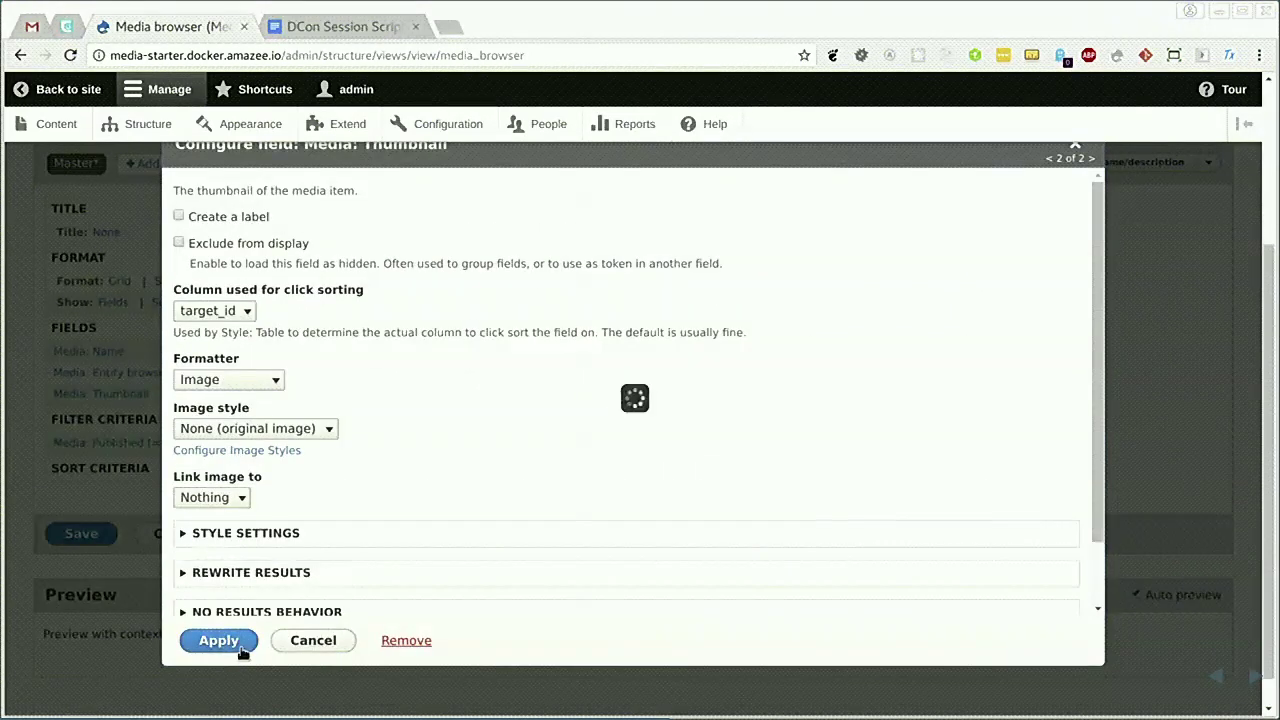
click(81, 533)
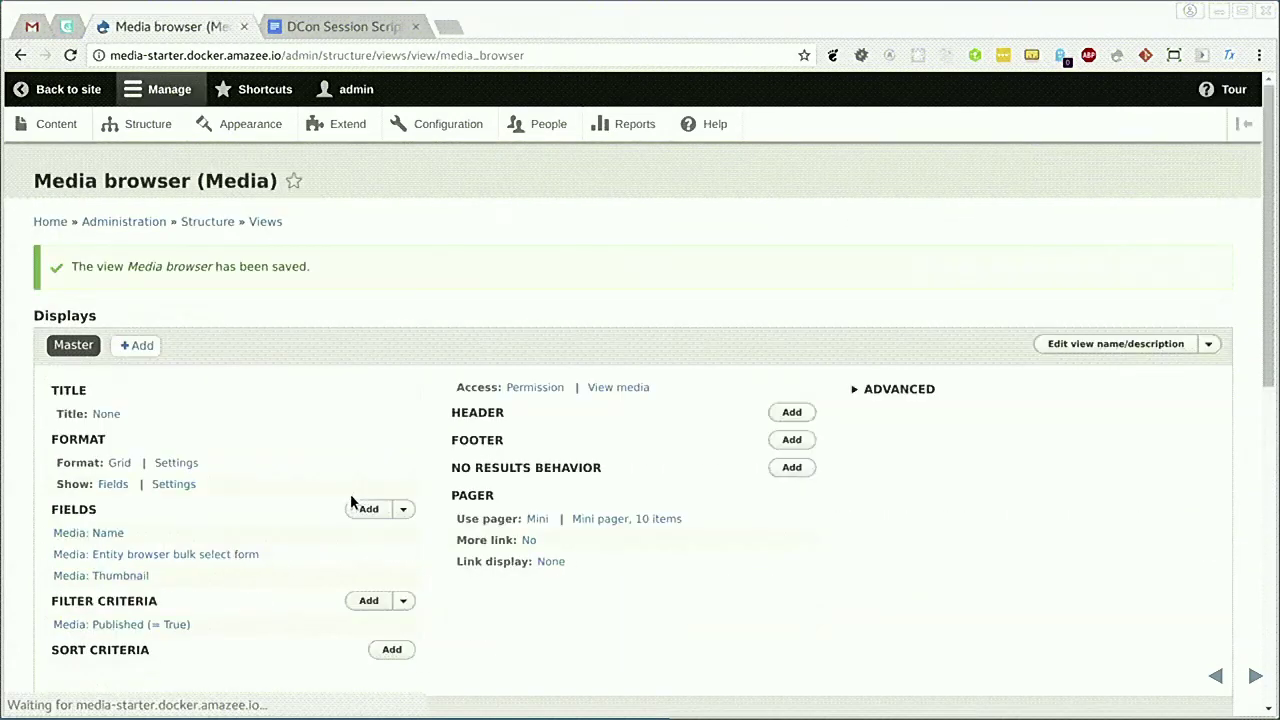
Step: Add an Entity browser display to the Media browser view and save the view
click(137, 345)
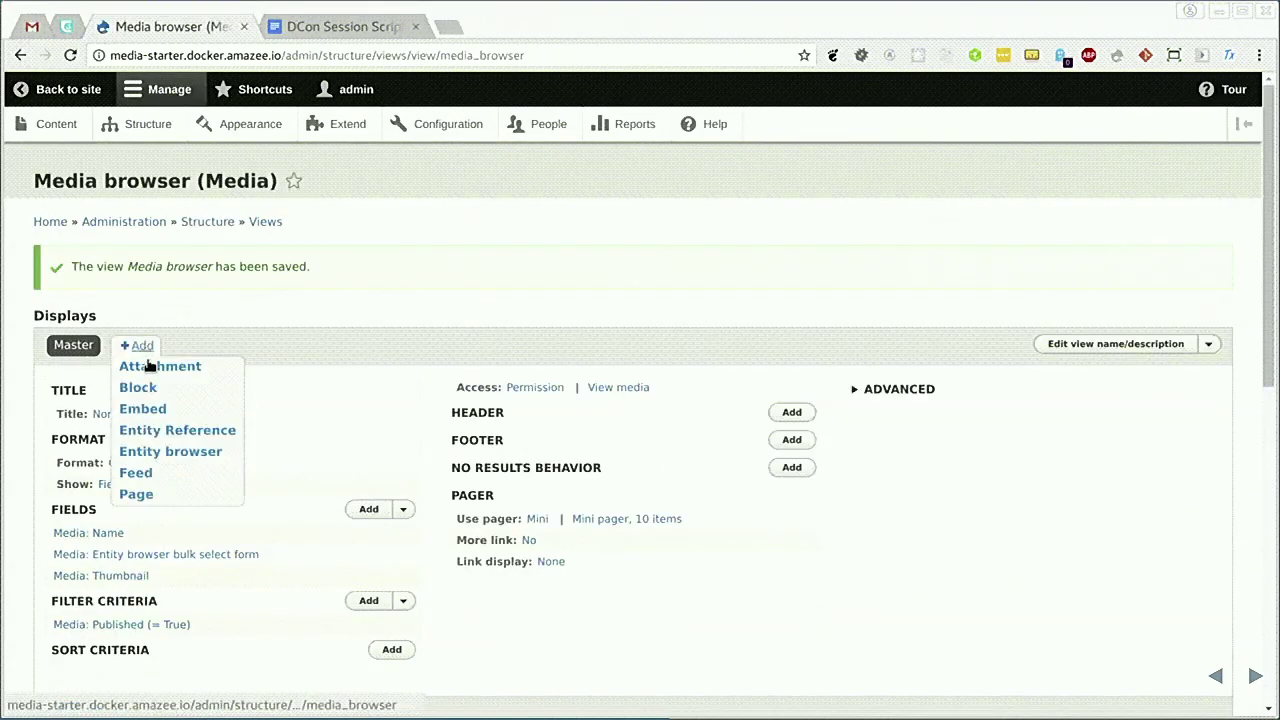
click(184, 454)
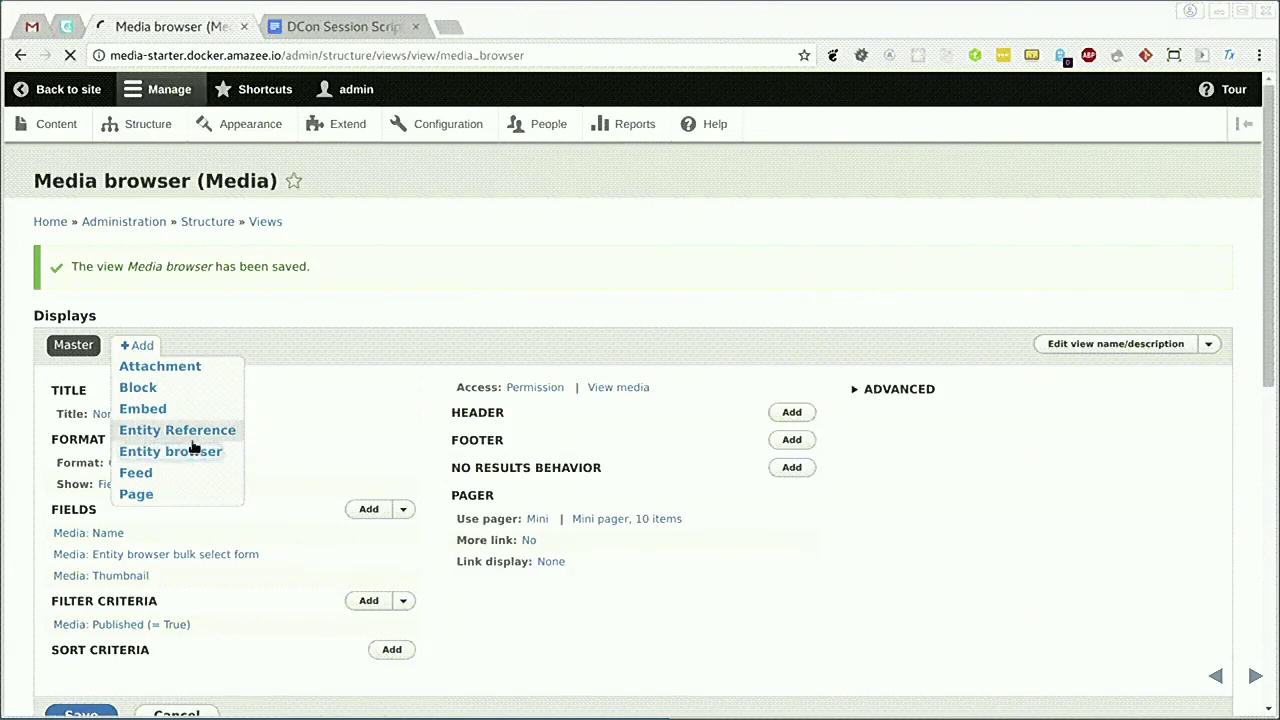
scroll(221, 446, down, 3)
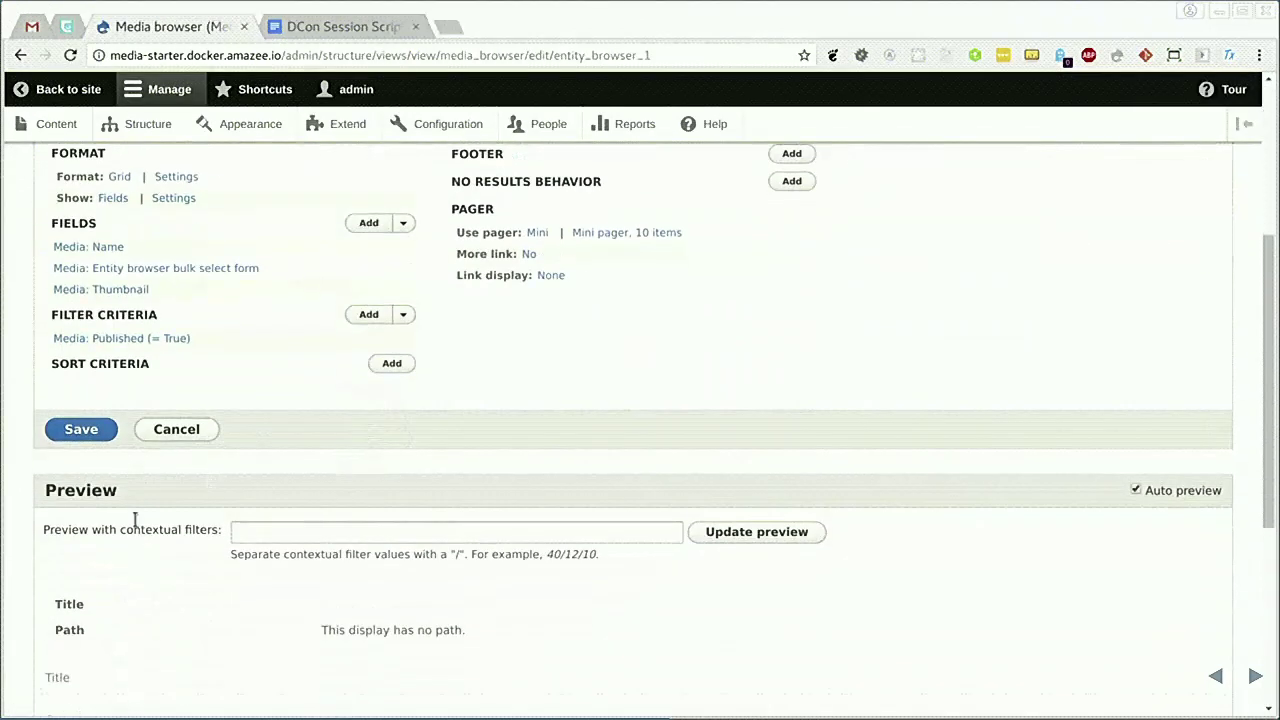
click(86, 447)
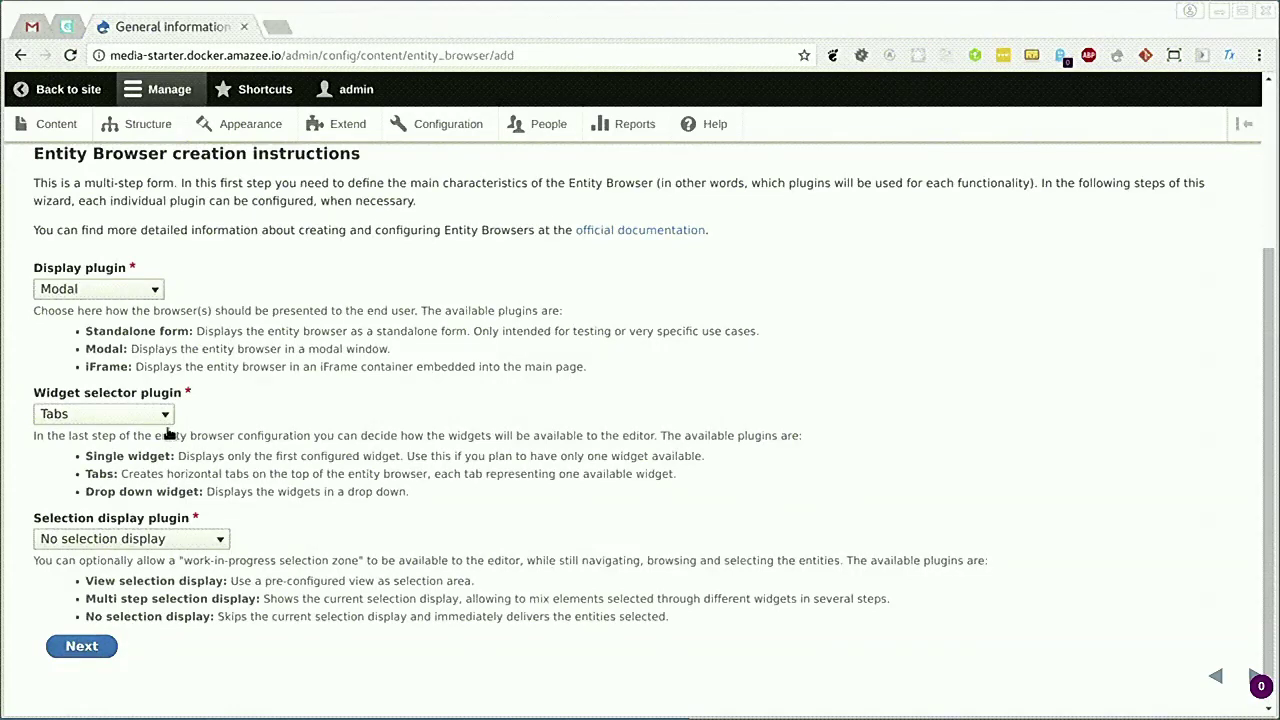
Step: Continue the new entity browser's setup with Modal display, Tabs widget selector and No selection display, keeping the default modal settings
click(108, 655)
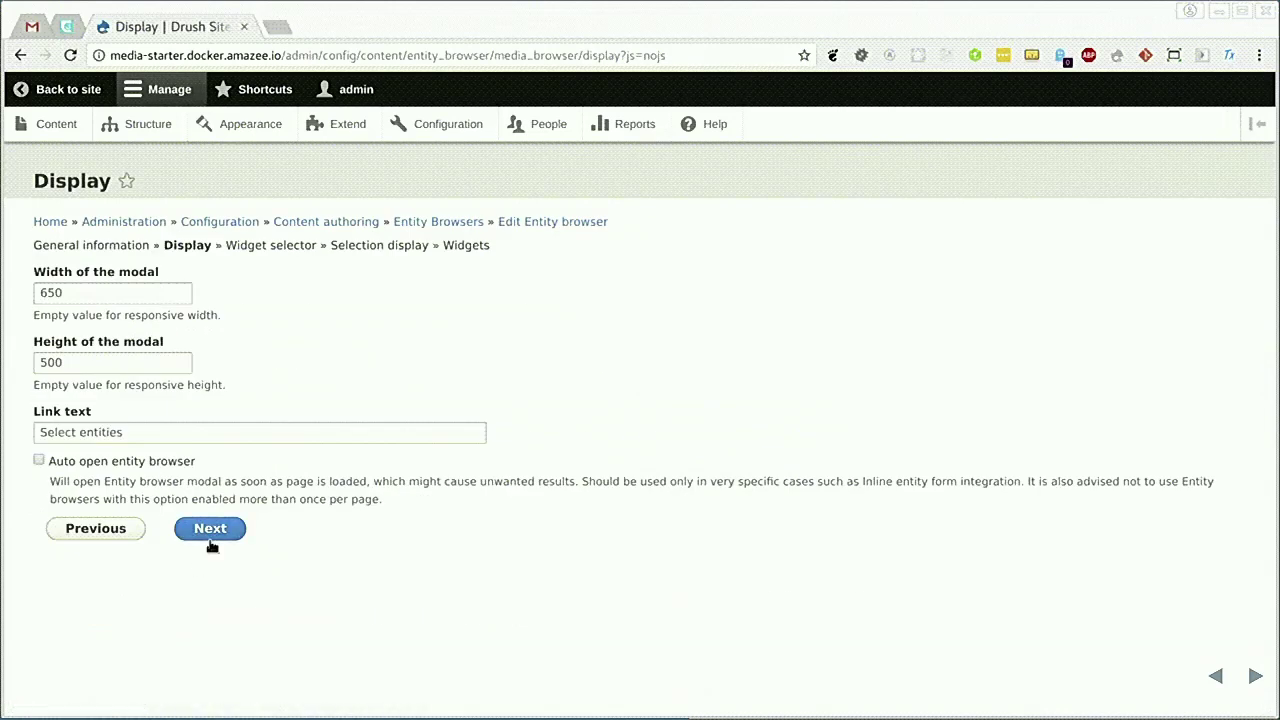
click(210, 530)
click(238, 316)
click(238, 316)
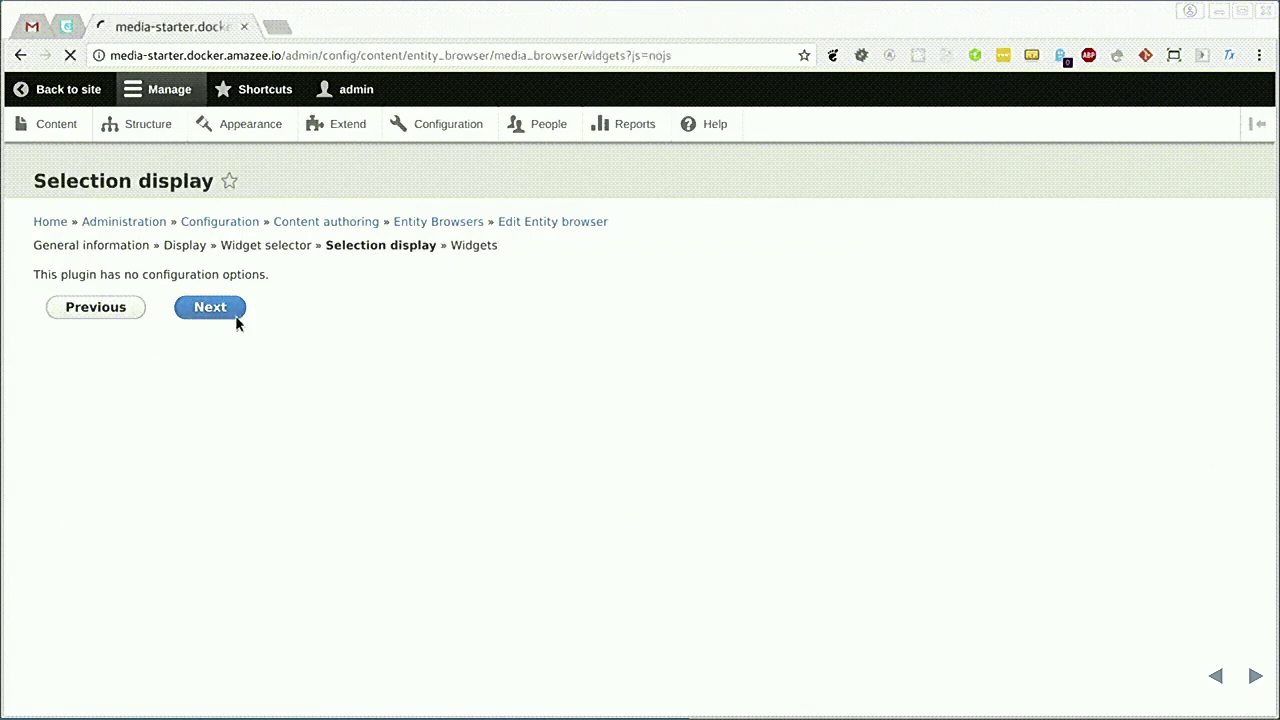
Step: Add a View widget labelled Select existing that uses Media browser : Entity browser, and finish creating the entity browser
click(243, 293)
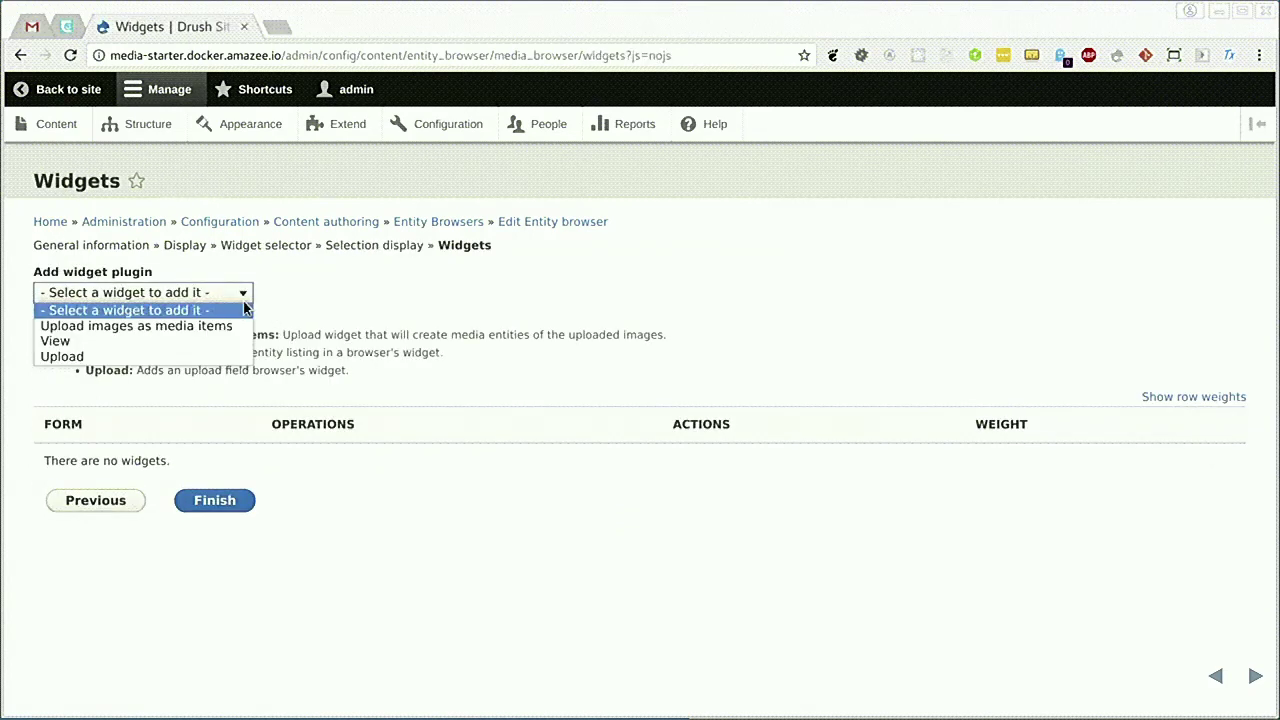
click(178, 342)
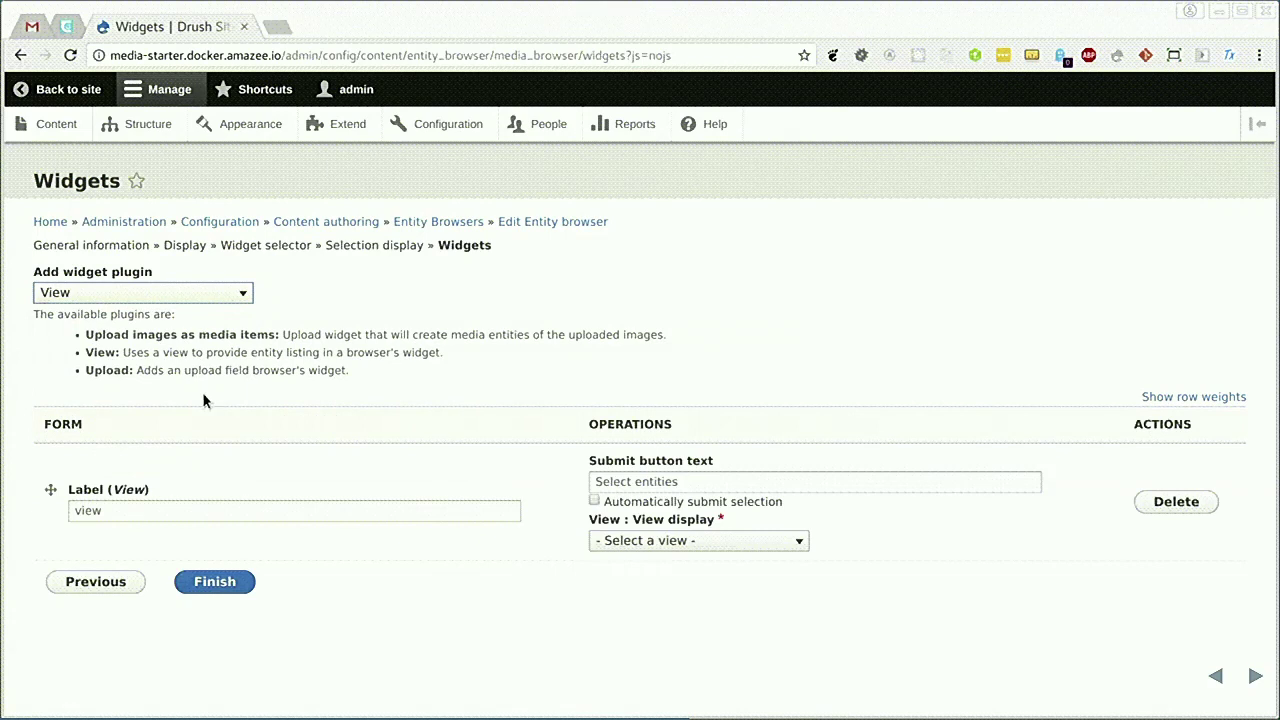
double_click(118, 522)
text(Select existing)
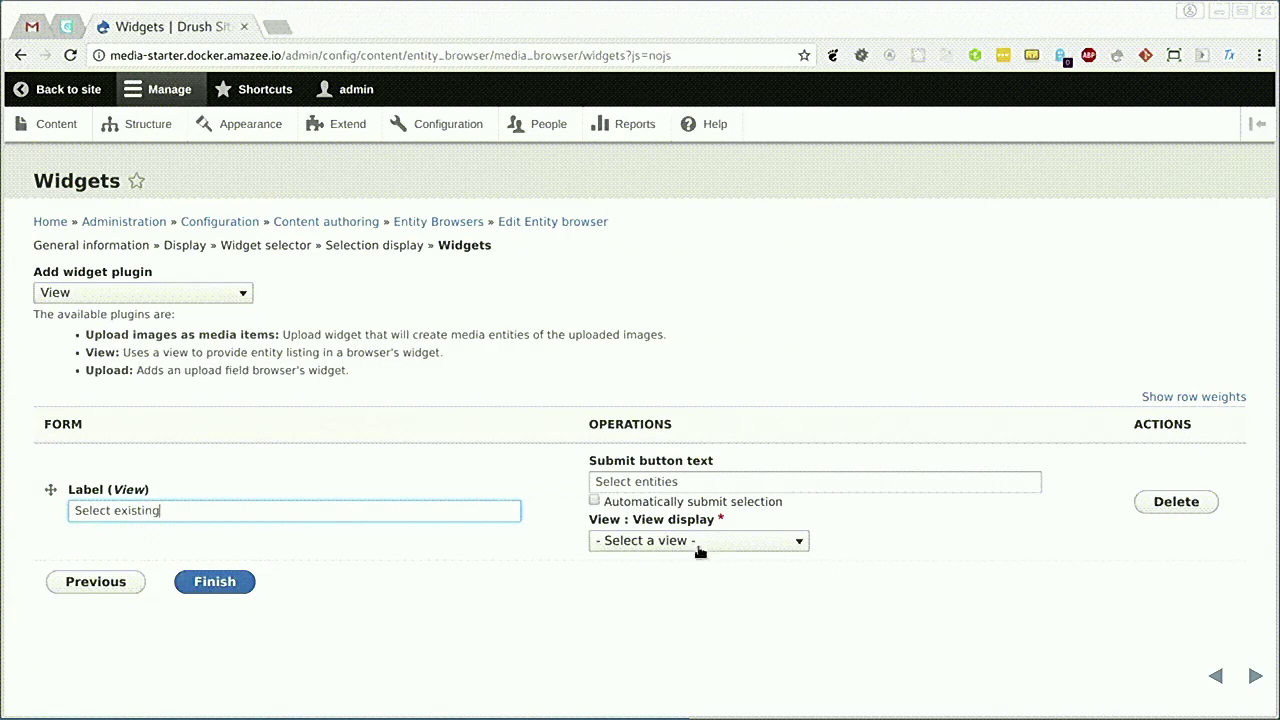
click(696, 545)
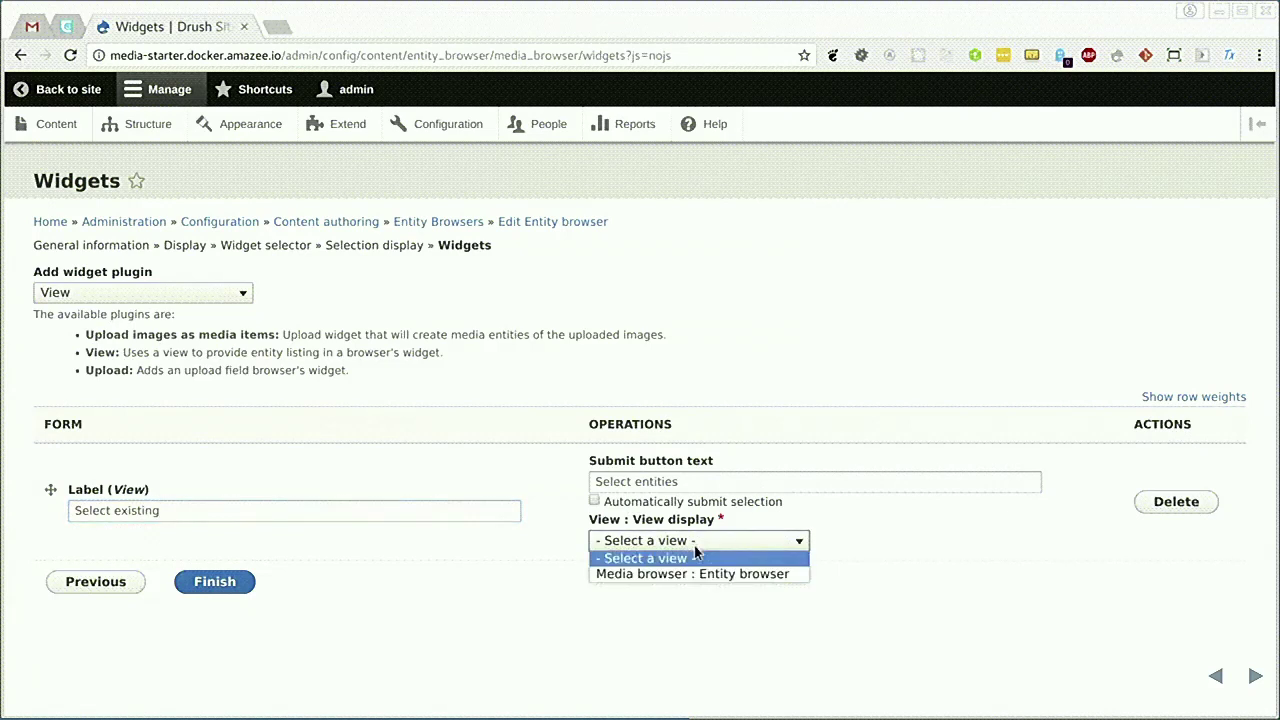
click(697, 574)
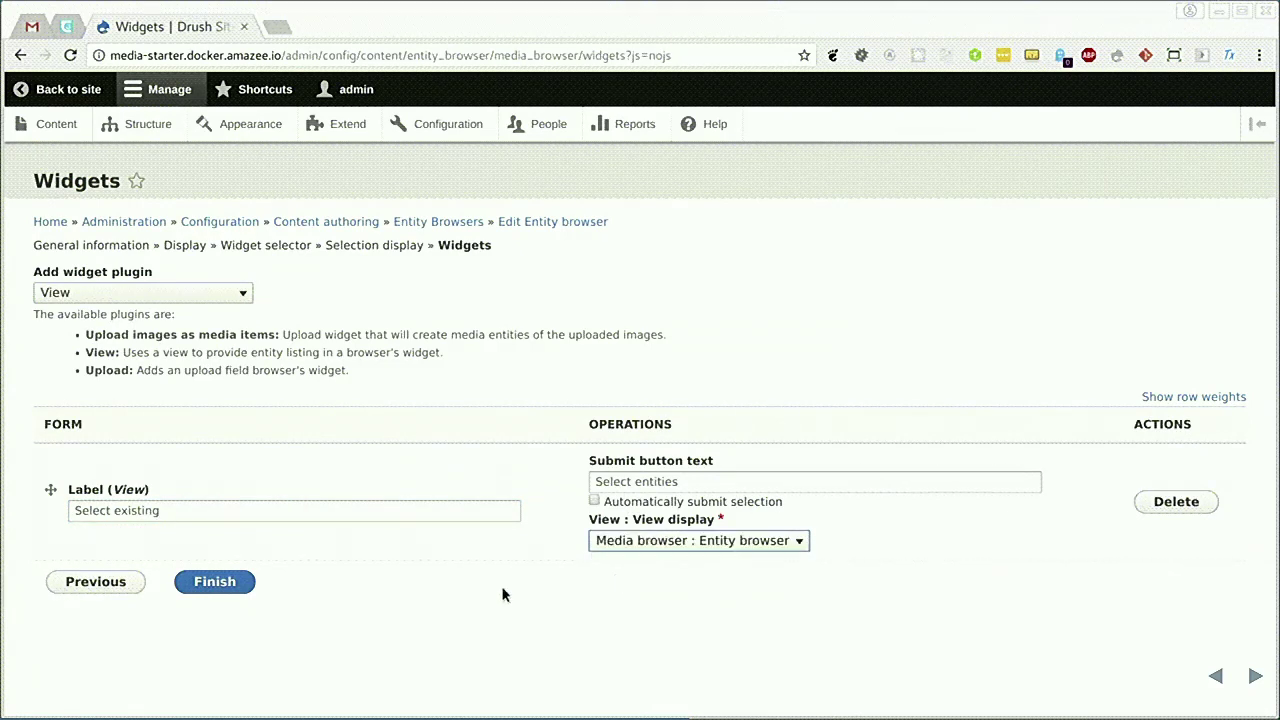
click(252, 591)
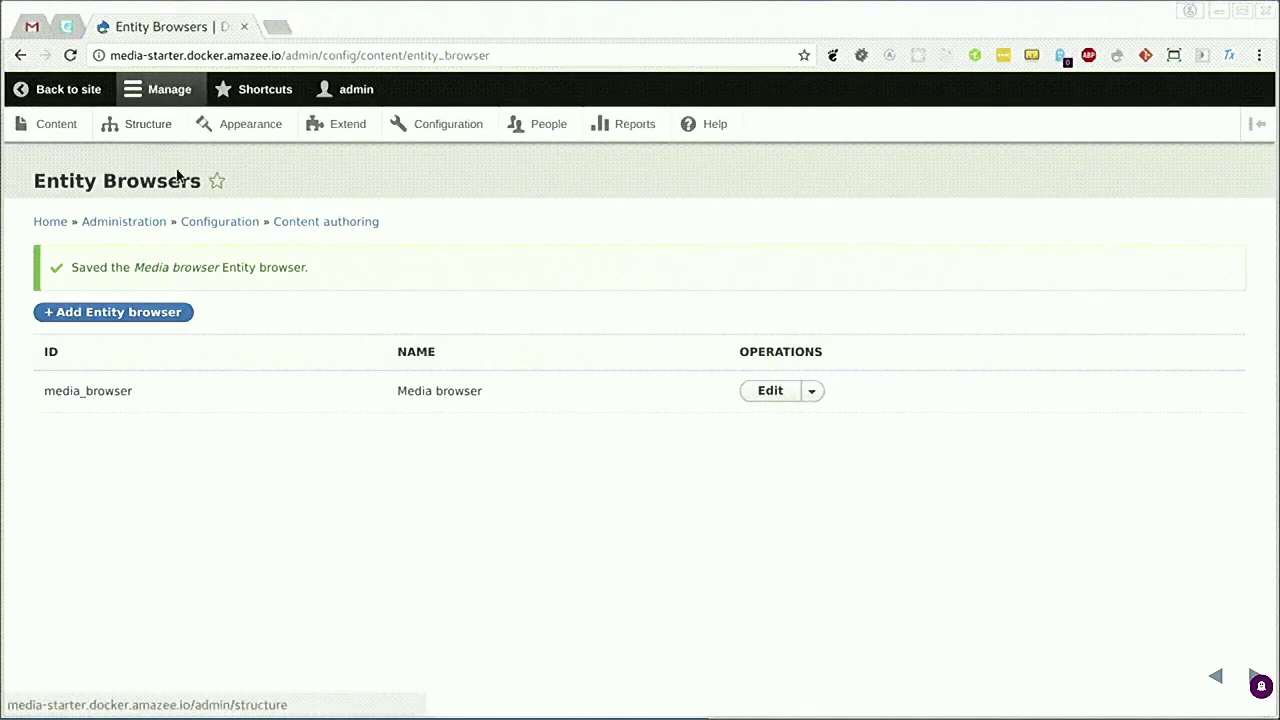
Step: Change the Gallery field's widget to Entity browser in the Article content type's form display
click(162, 134)
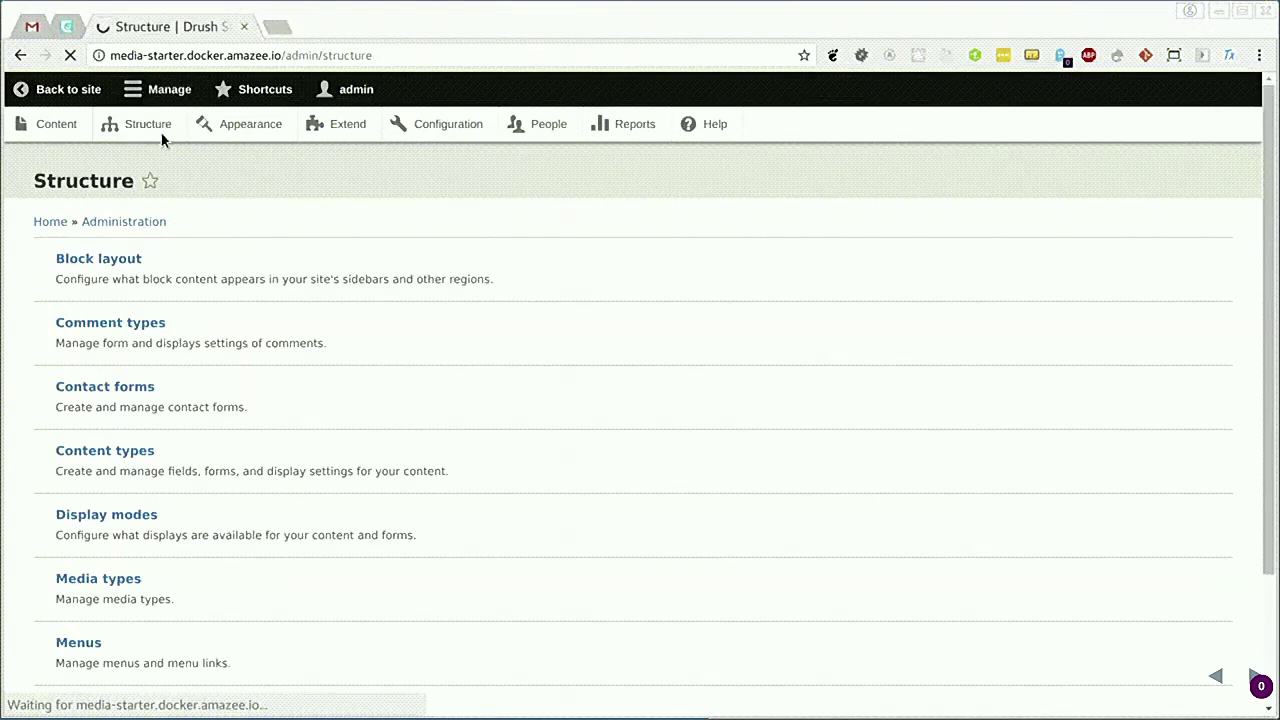
click(137, 460)
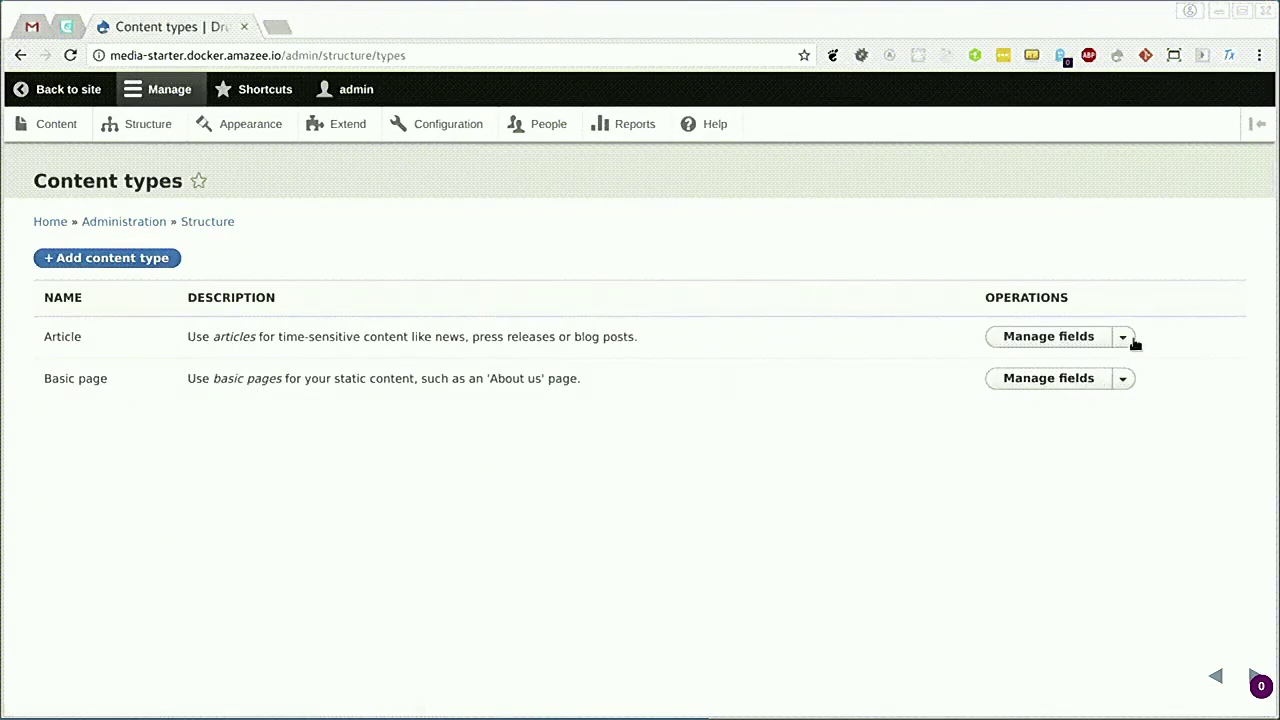
click(1125, 338)
click(1090, 368)
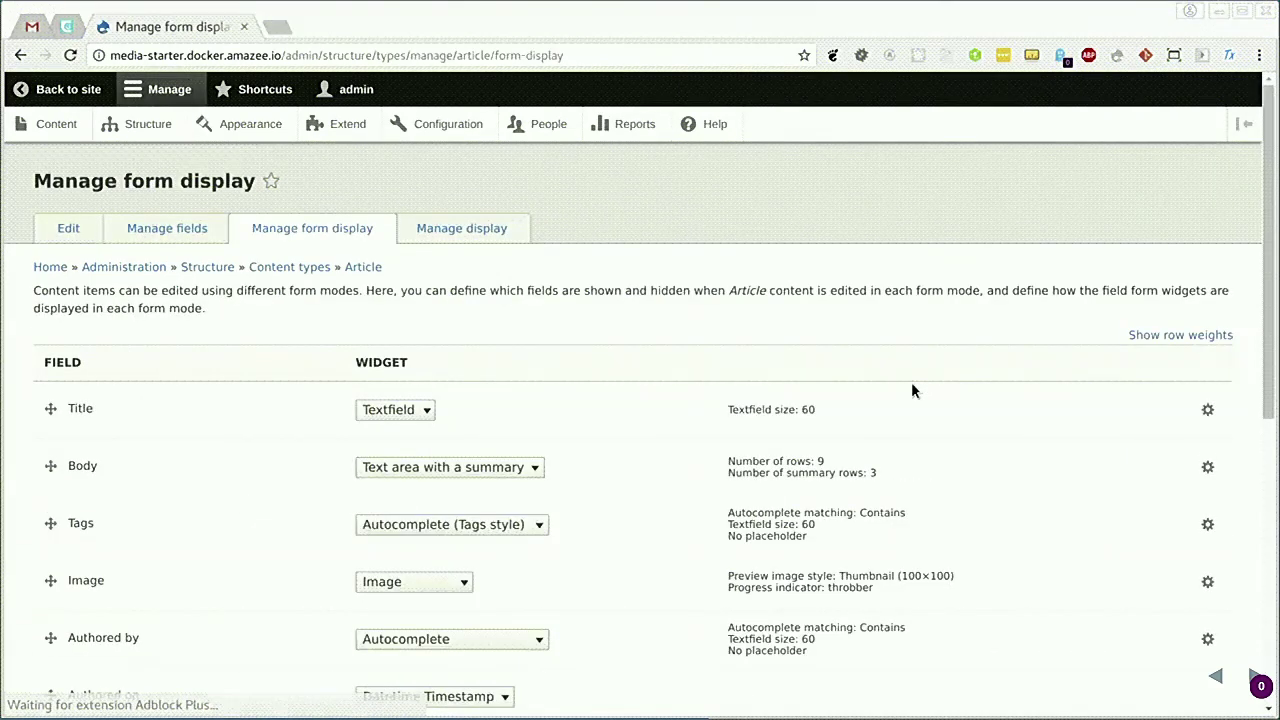
scroll(911, 386, down, 5)
scroll(912, 390, down, 3)
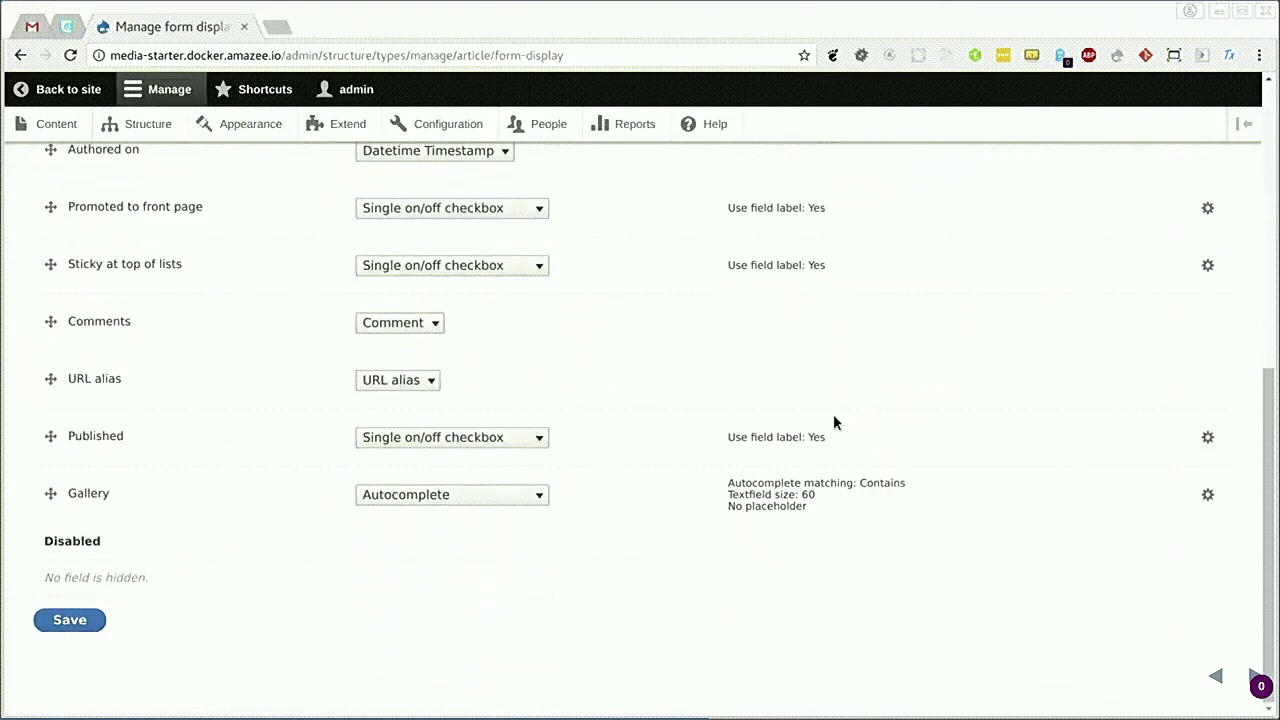
click(536, 495)
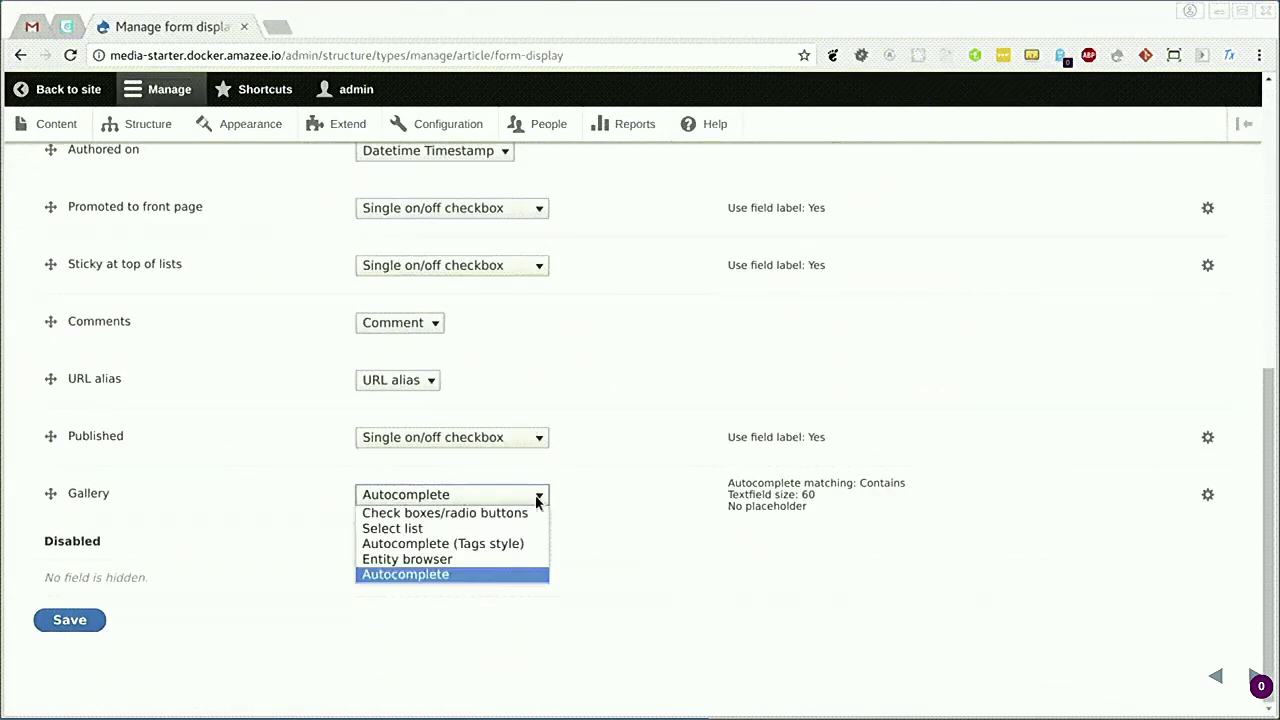
click(478, 559)
Step: Set the Gallery widget's entity display plugin to Rendered entity with the Media browser, and save the form display
click(1208, 497)
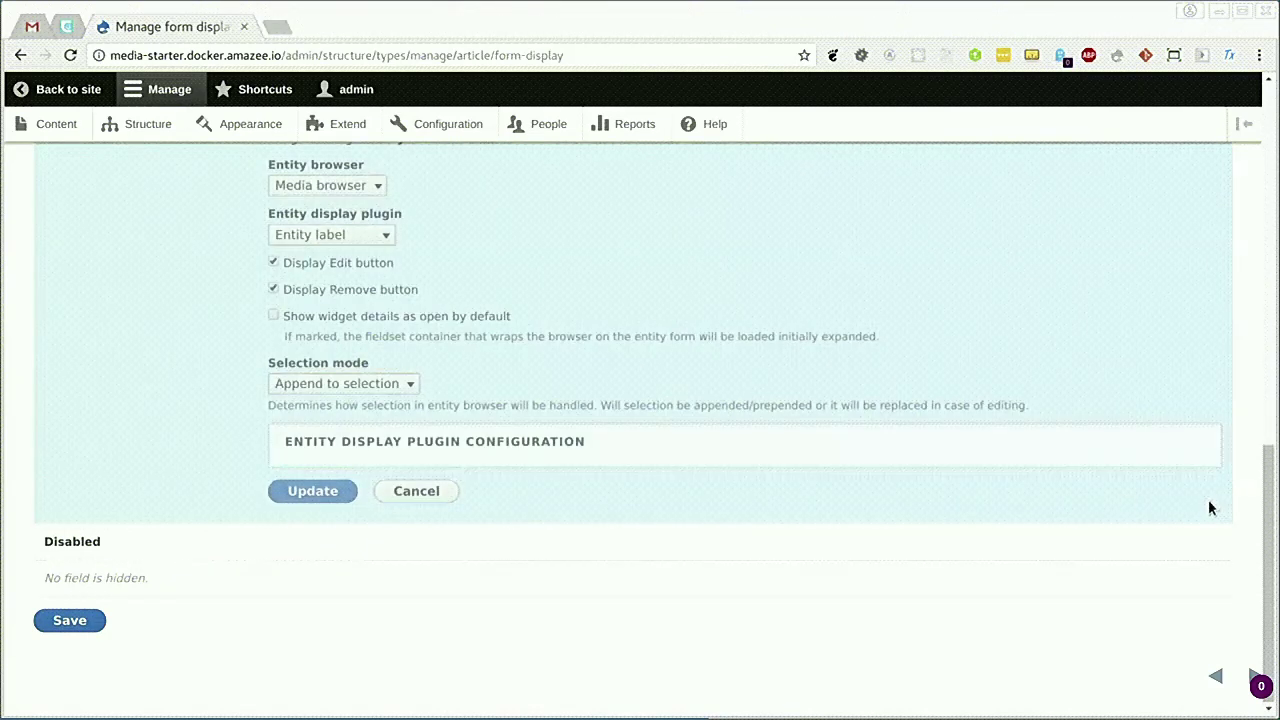
click(372, 283)
click(345, 298)
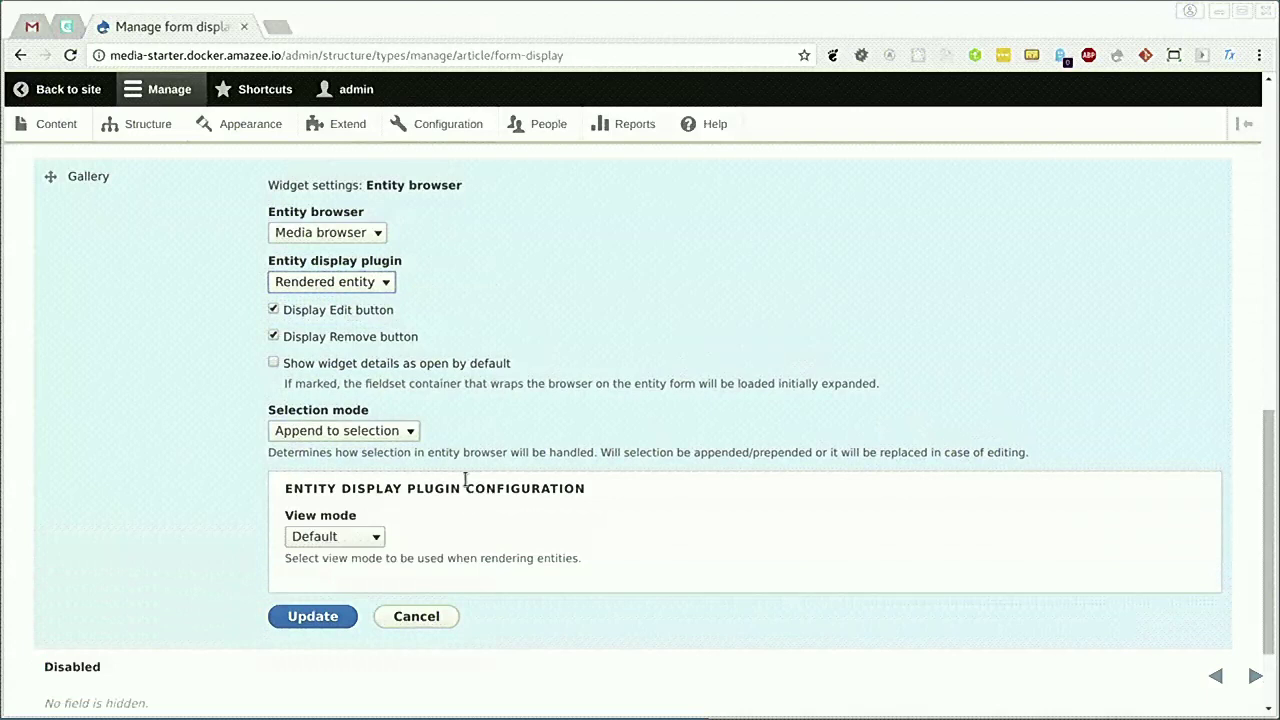
click(314, 622)
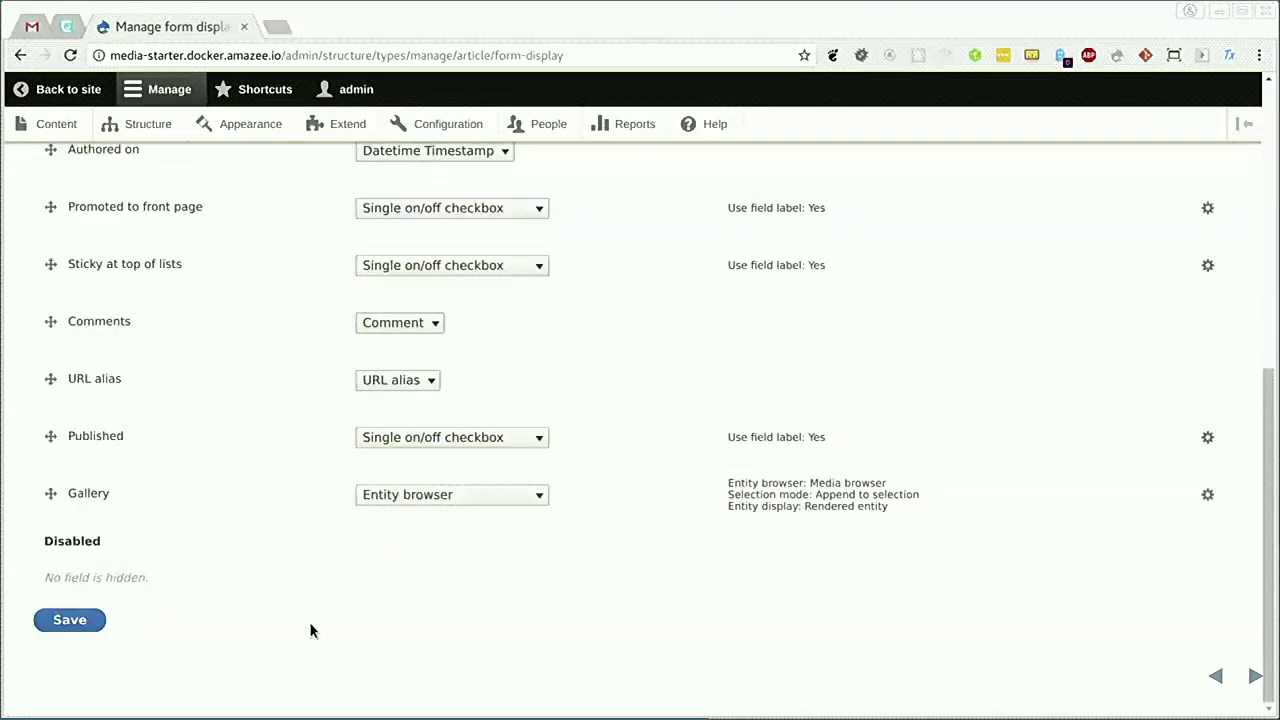
click(88, 625)
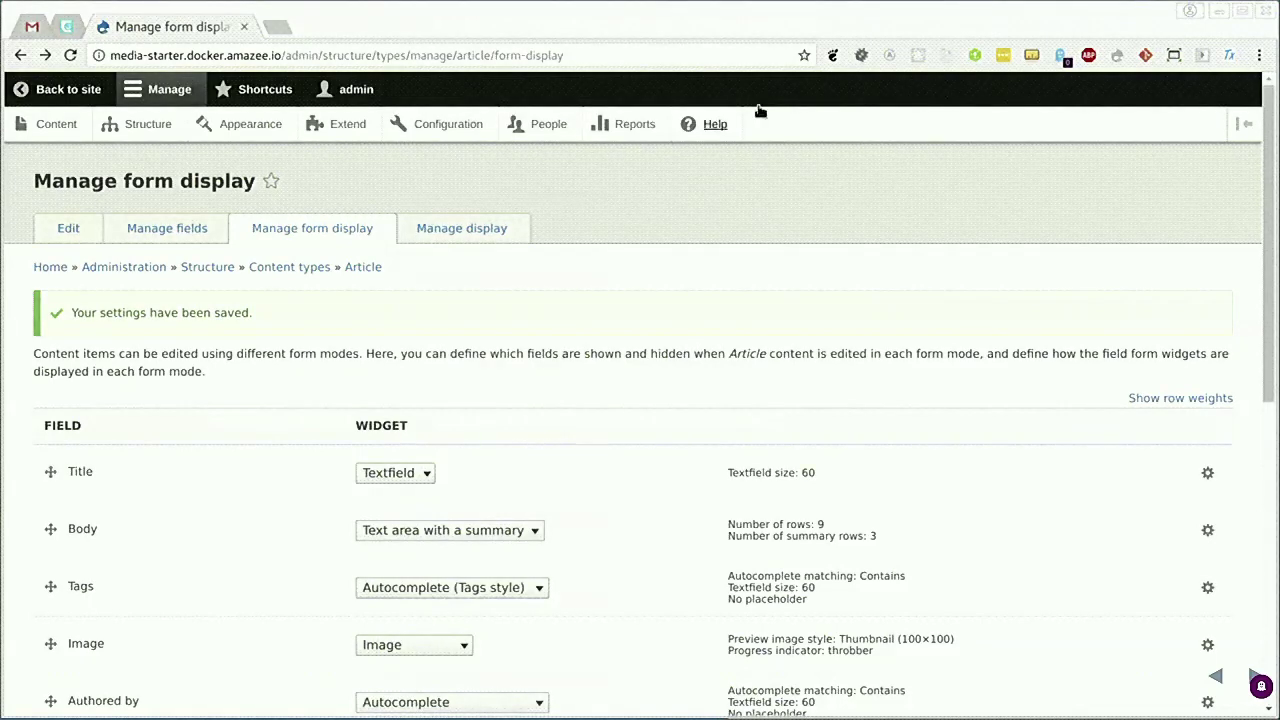
Step: Edit My first article, add the kitten image and the YouTube Playlist Video to its Gallery through the media browser, and save
click(45, 126)
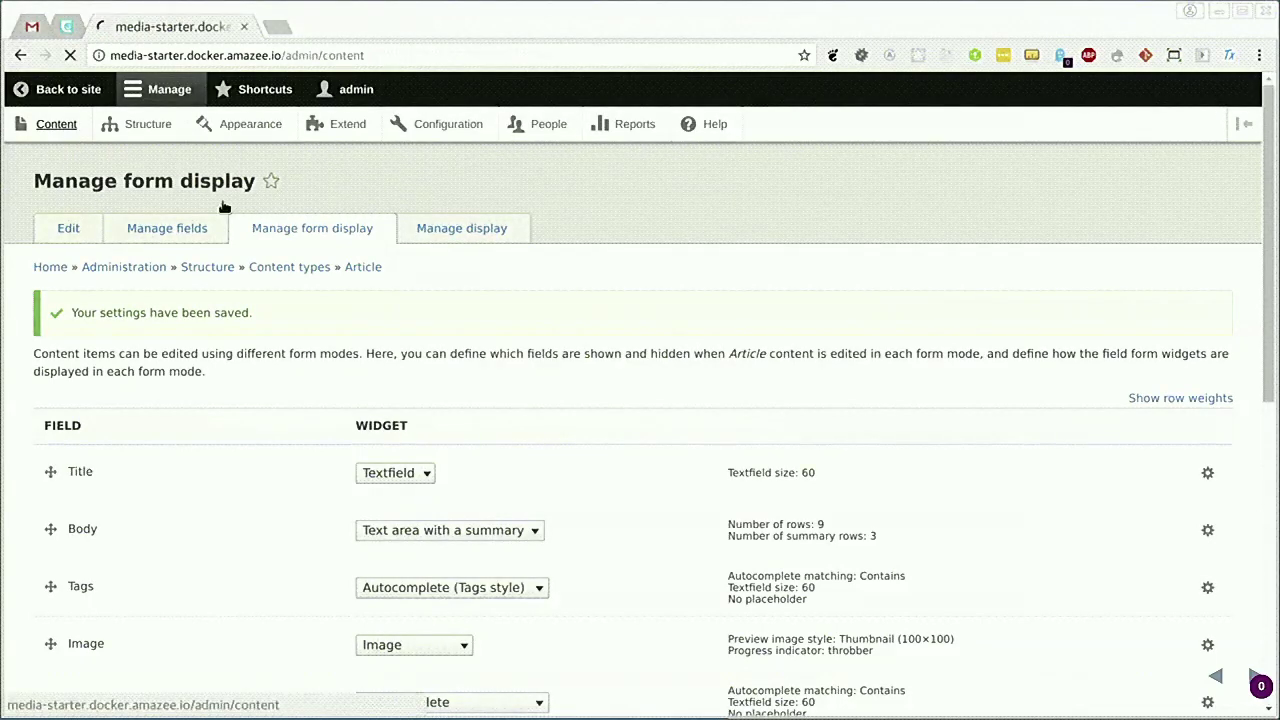
click(993, 578)
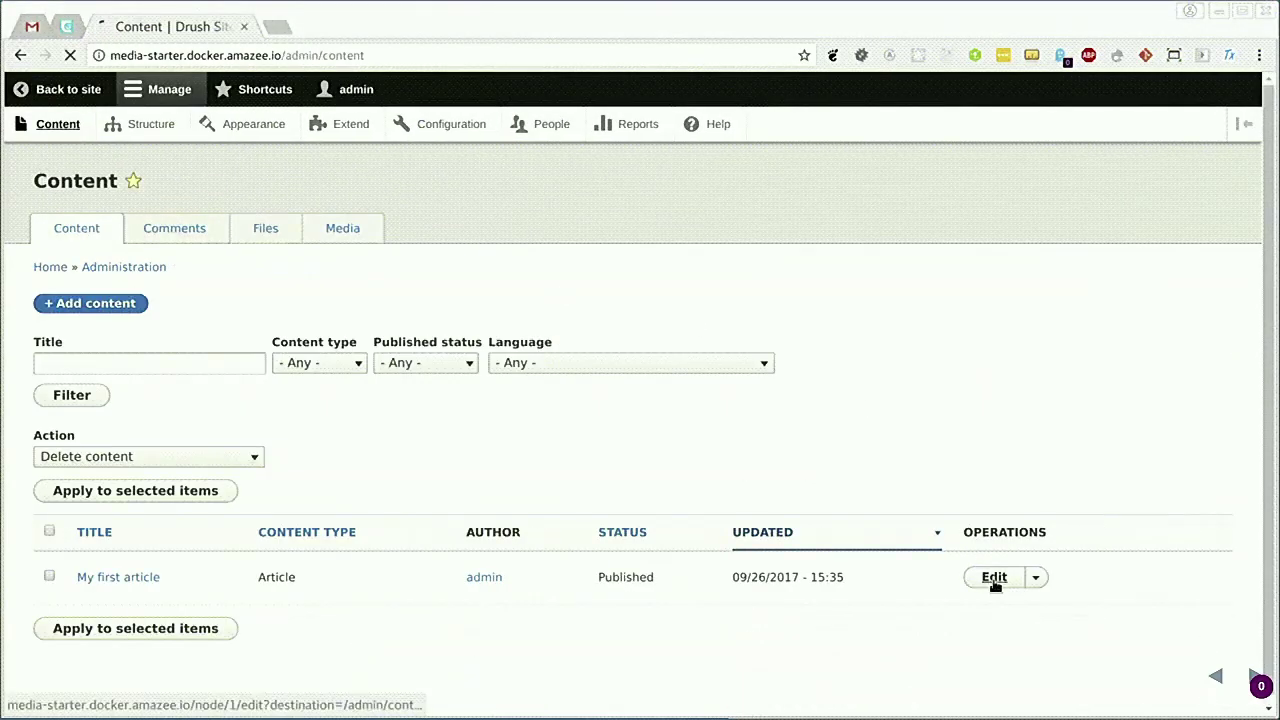
scroll(808, 298, down, 10)
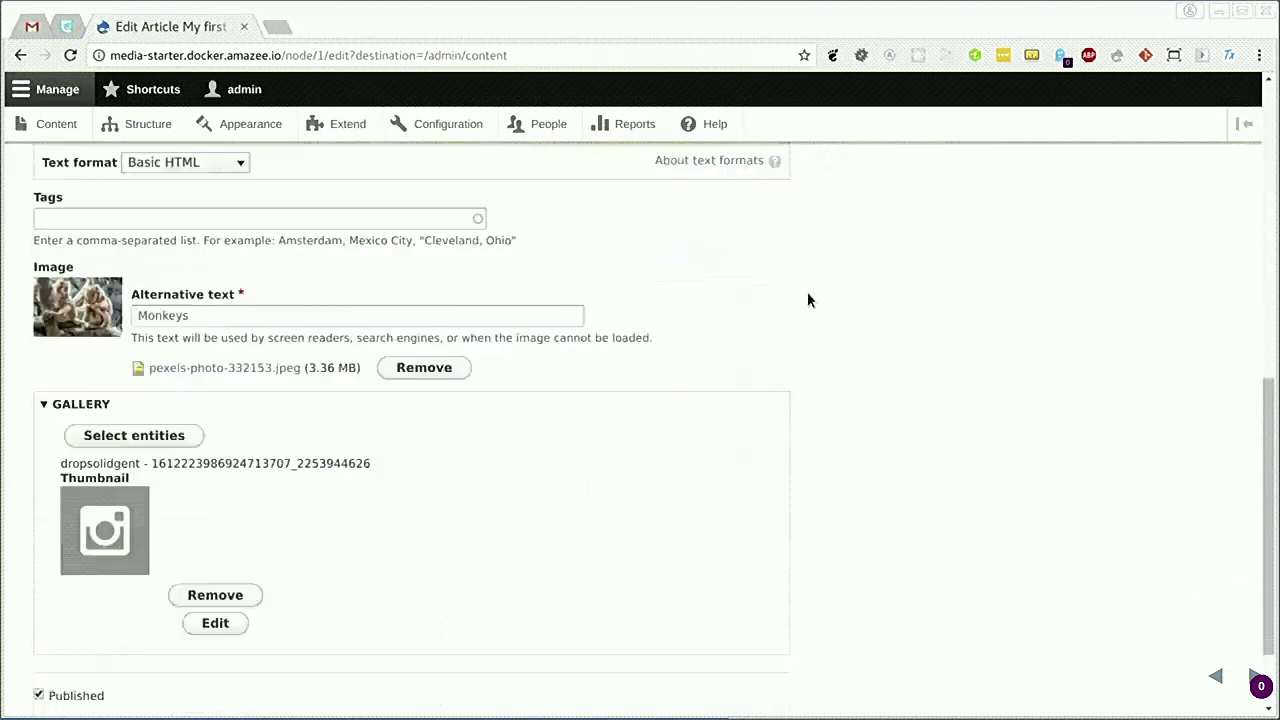
click(183, 330)
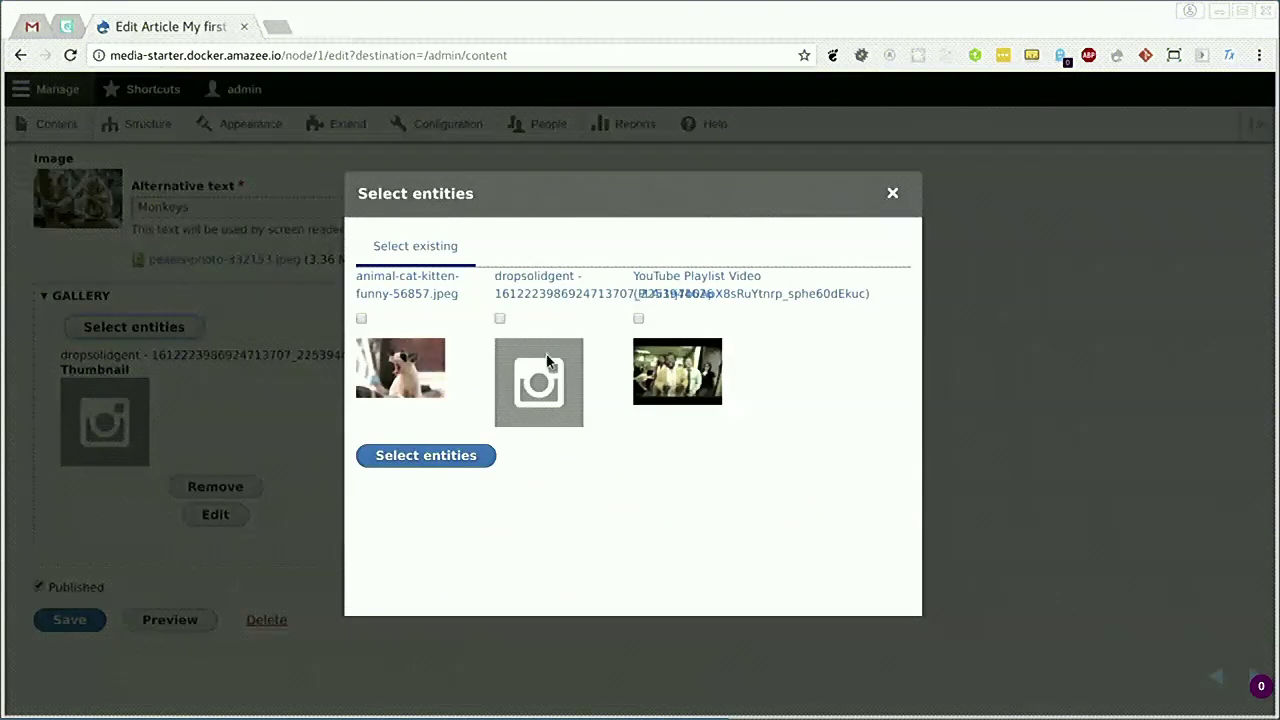
click(361, 318)
click(638, 318)
click(455, 455)
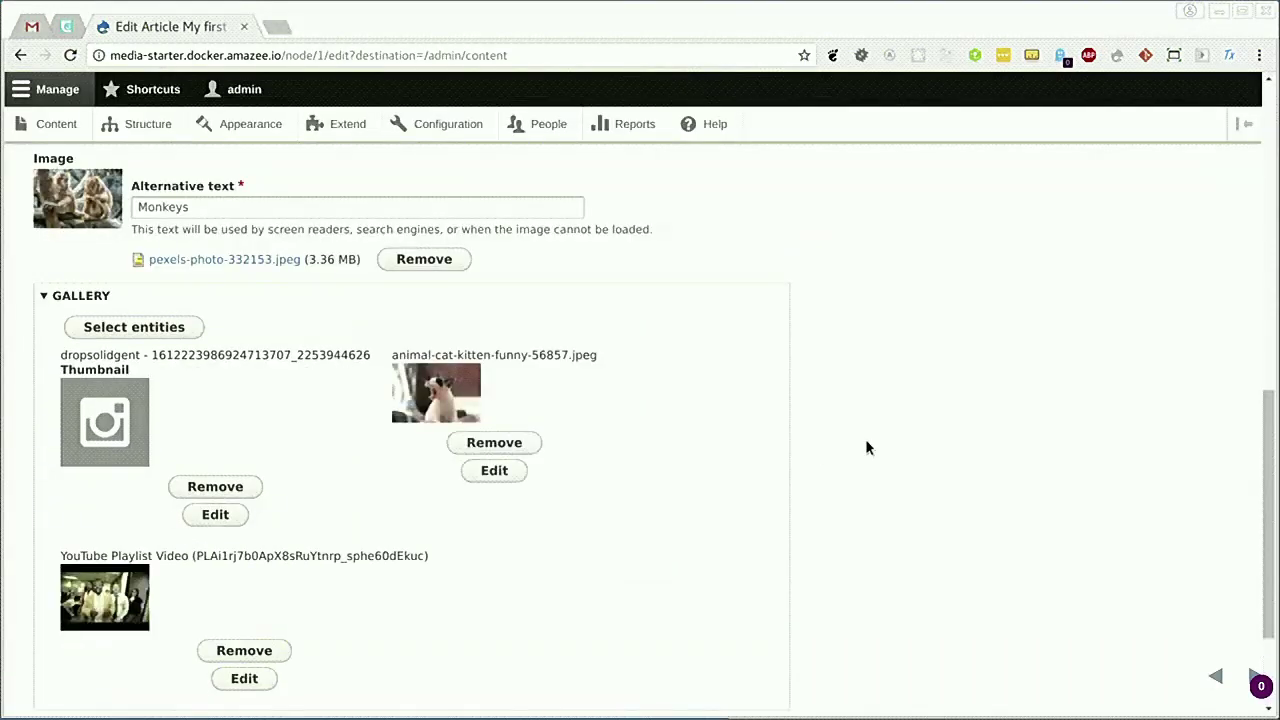
scroll(866, 446, down, 3)
click(52, 628)
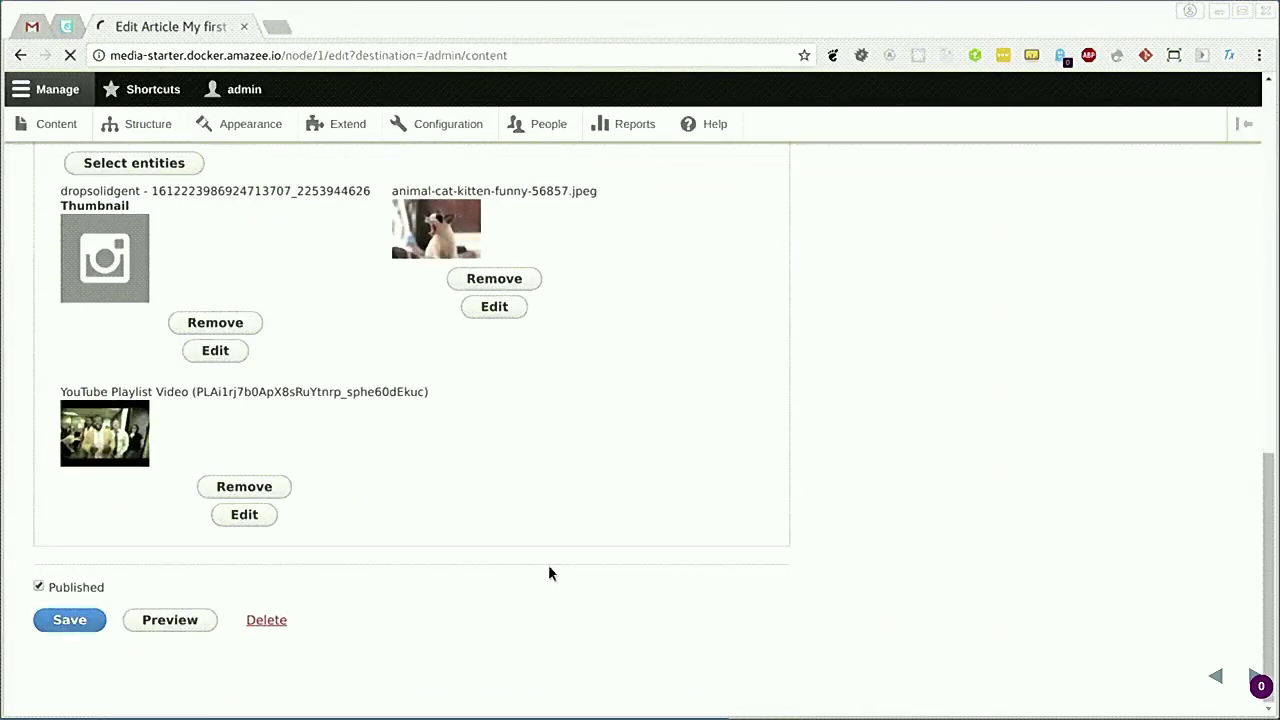
Step: Open My first article and examine how its Gallery media items are rendered
click(120, 632)
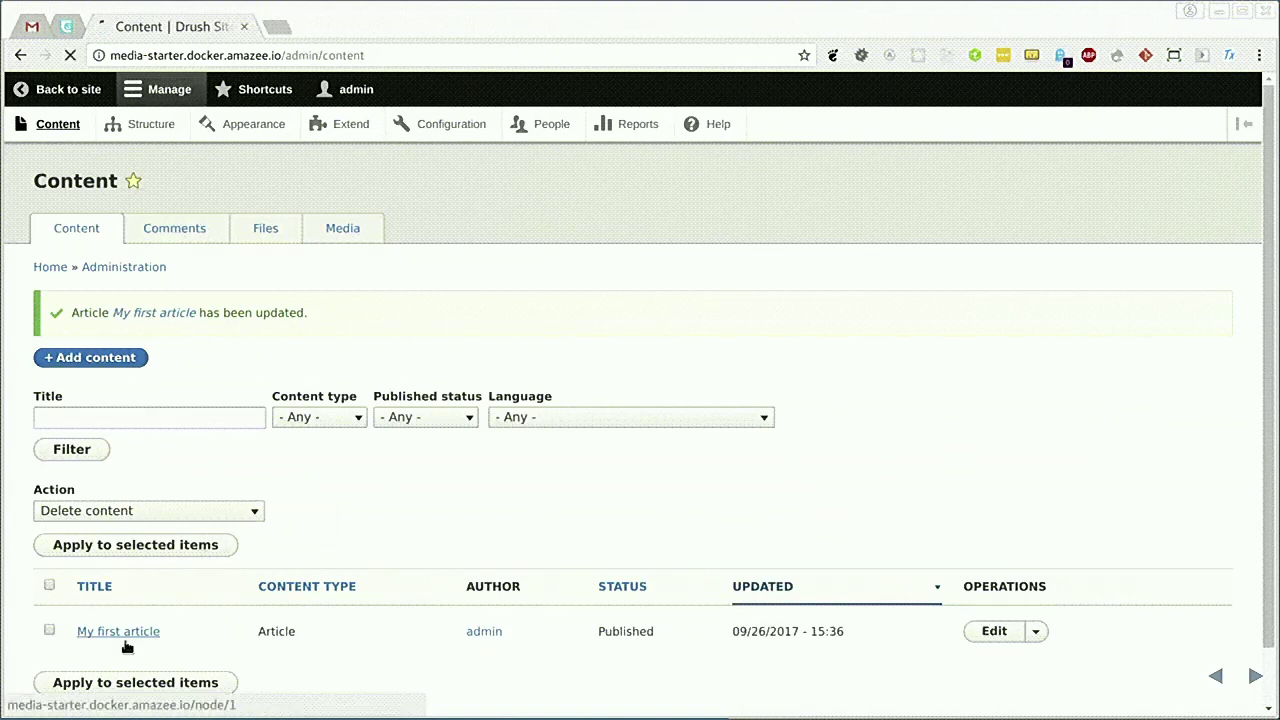
scroll(1129, 392, down, 15)
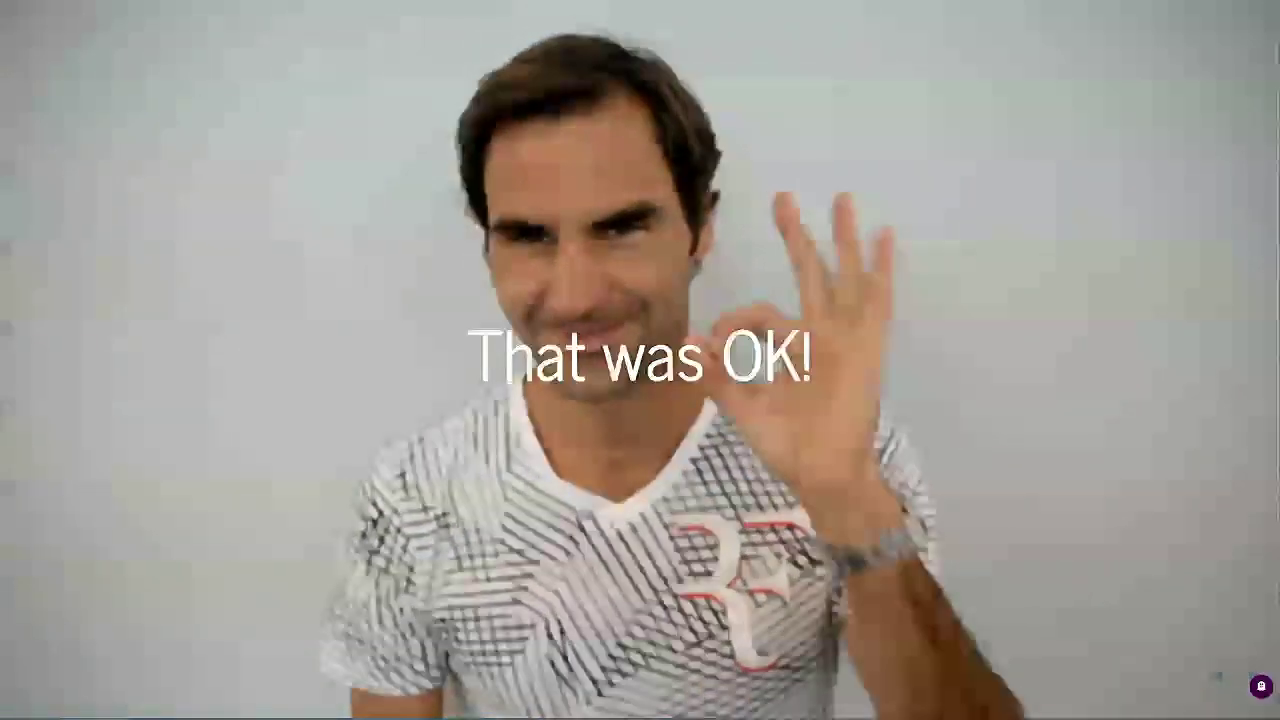
key(Right)
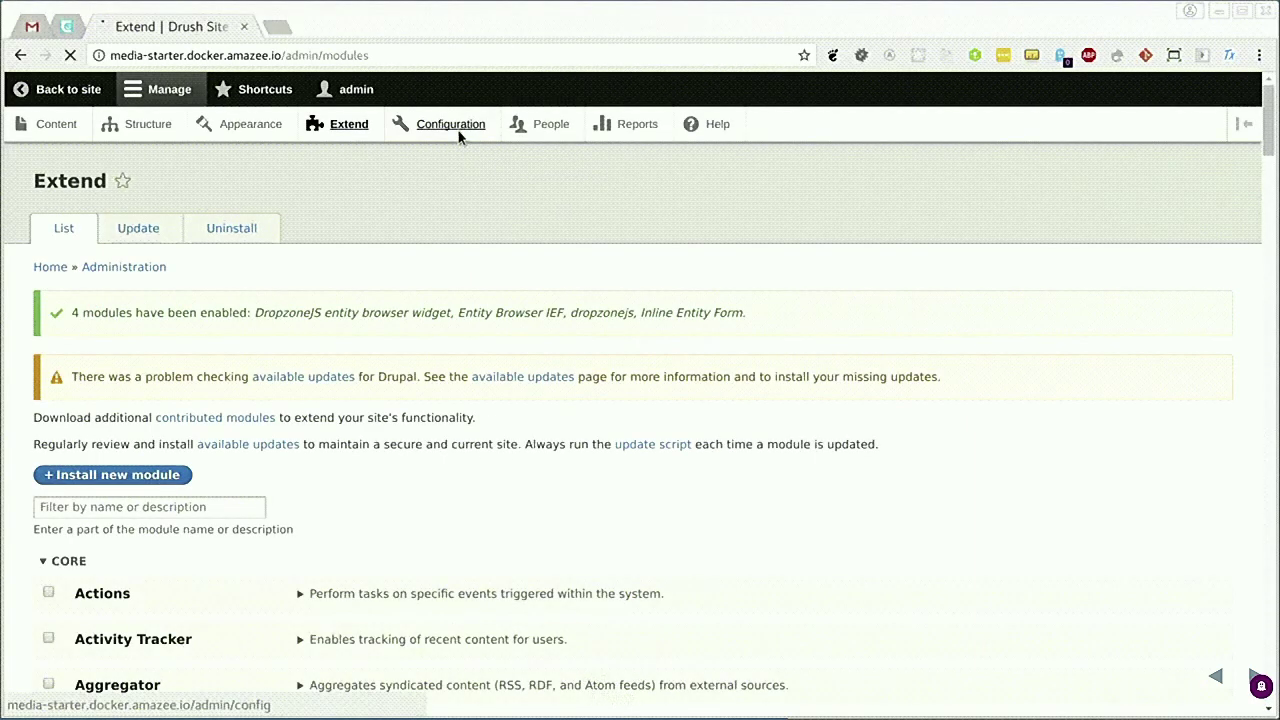
Step: Edit the Media browser entity browser and set its selection display plugin to Multi step selection display
click(459, 134)
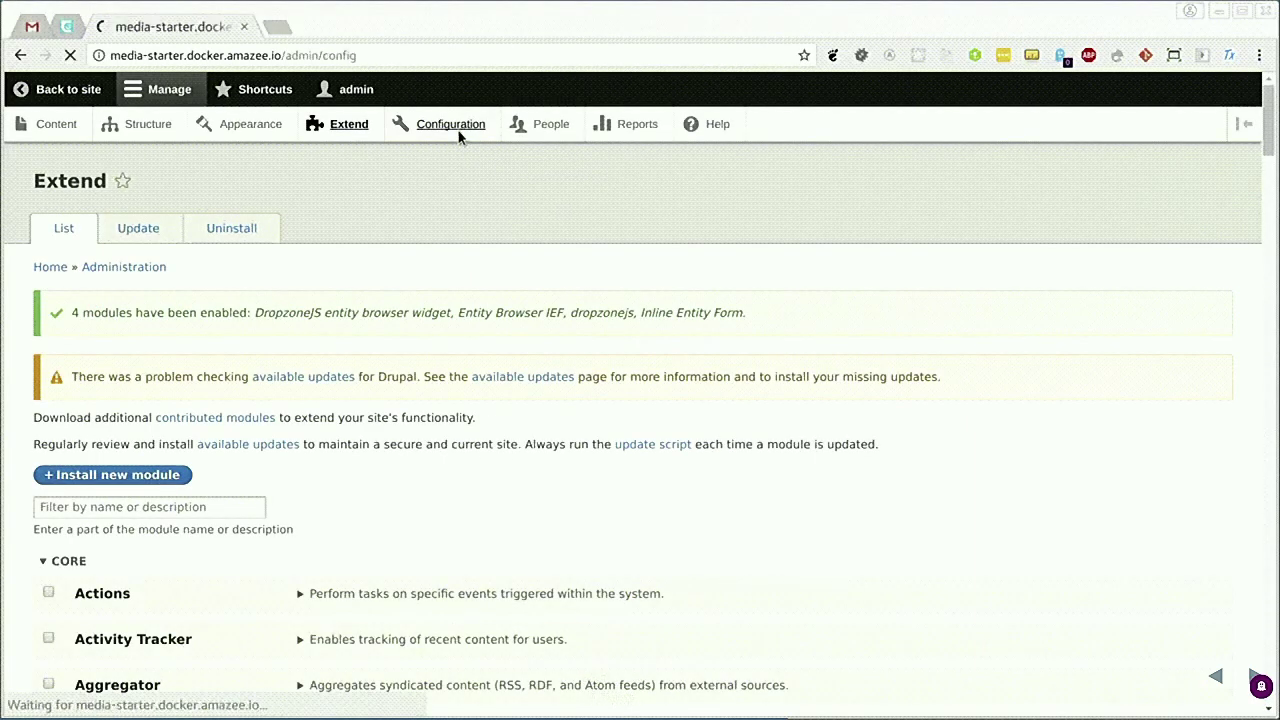
click(175, 530)
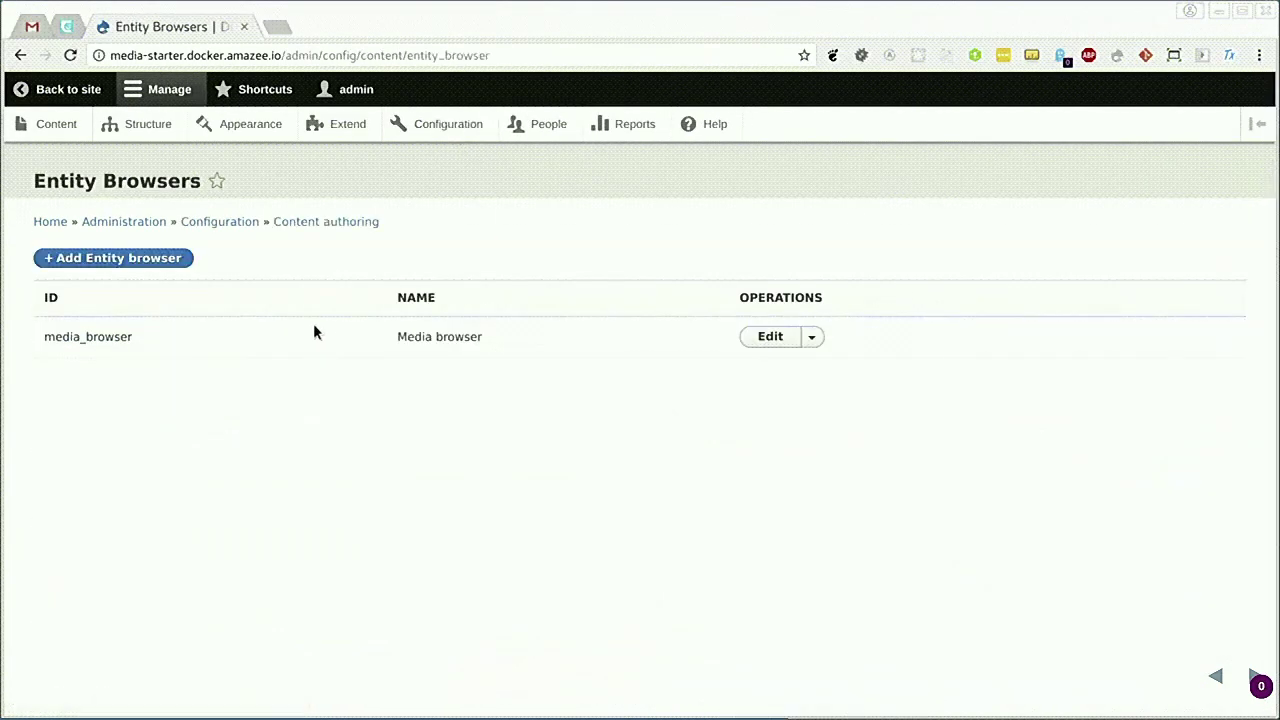
click(770, 337)
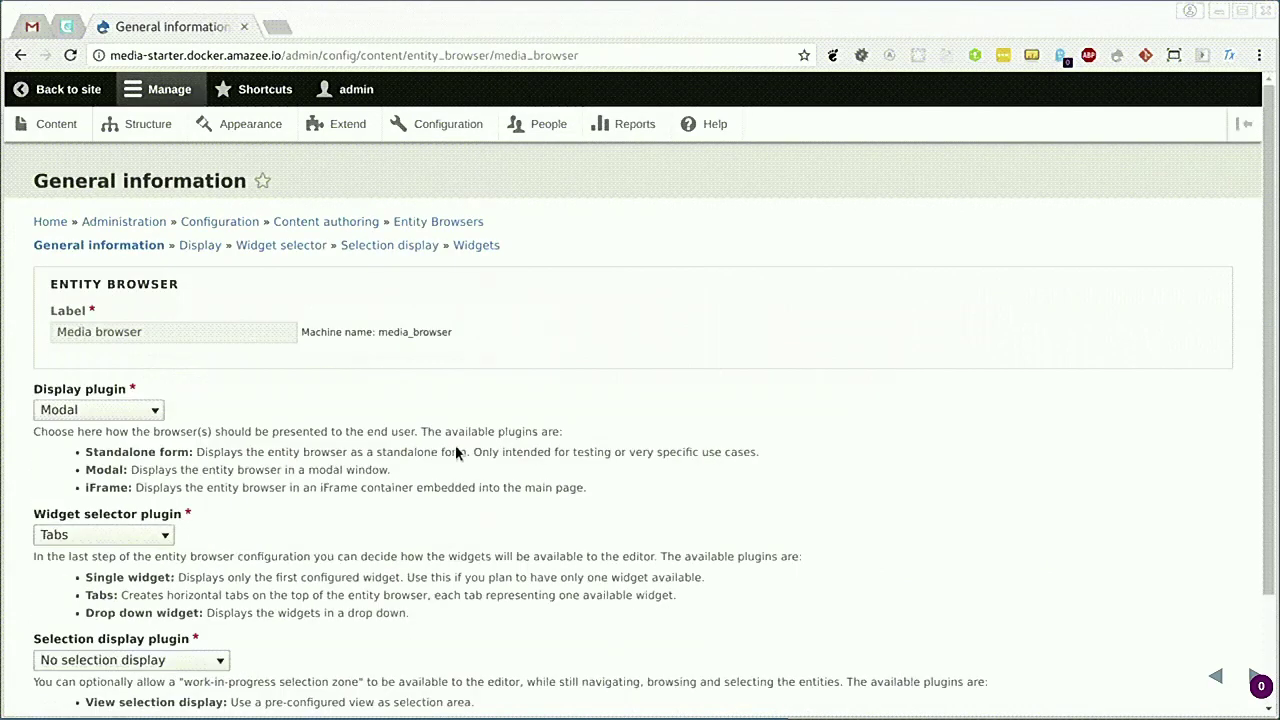
scroll(450, 455, down, 2)
click(200, 522)
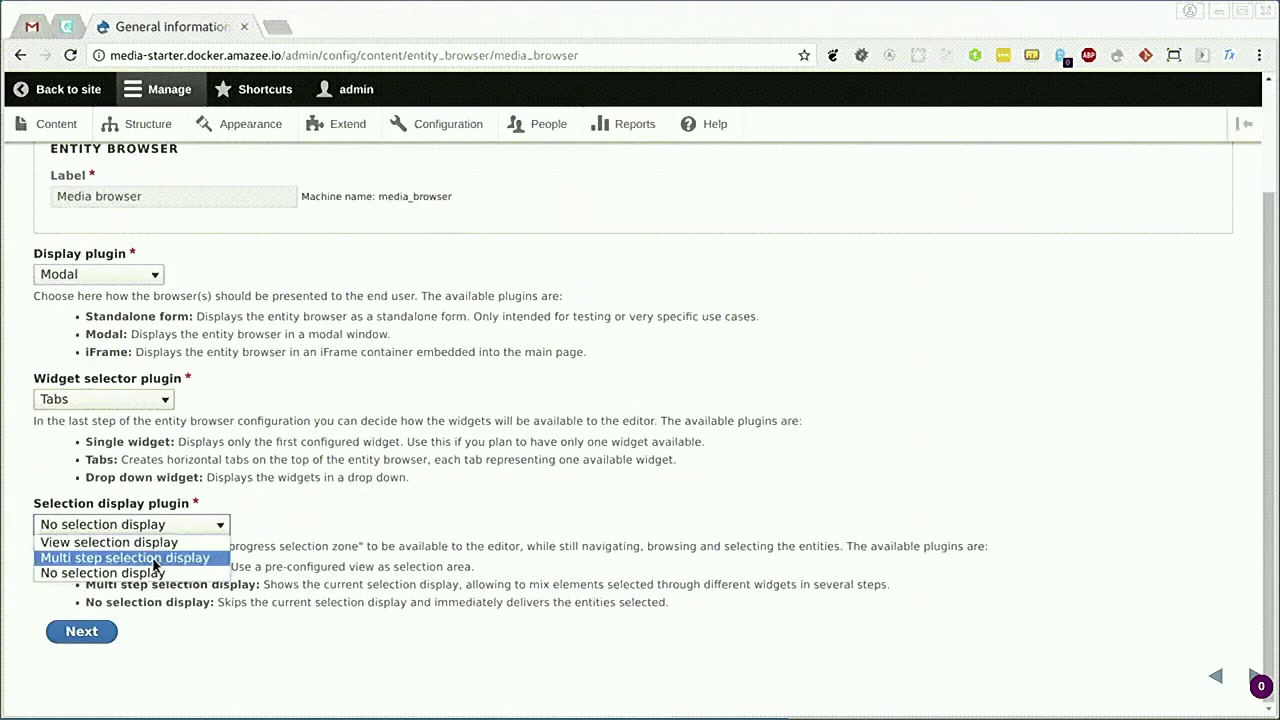
click(155, 557)
click(82, 632)
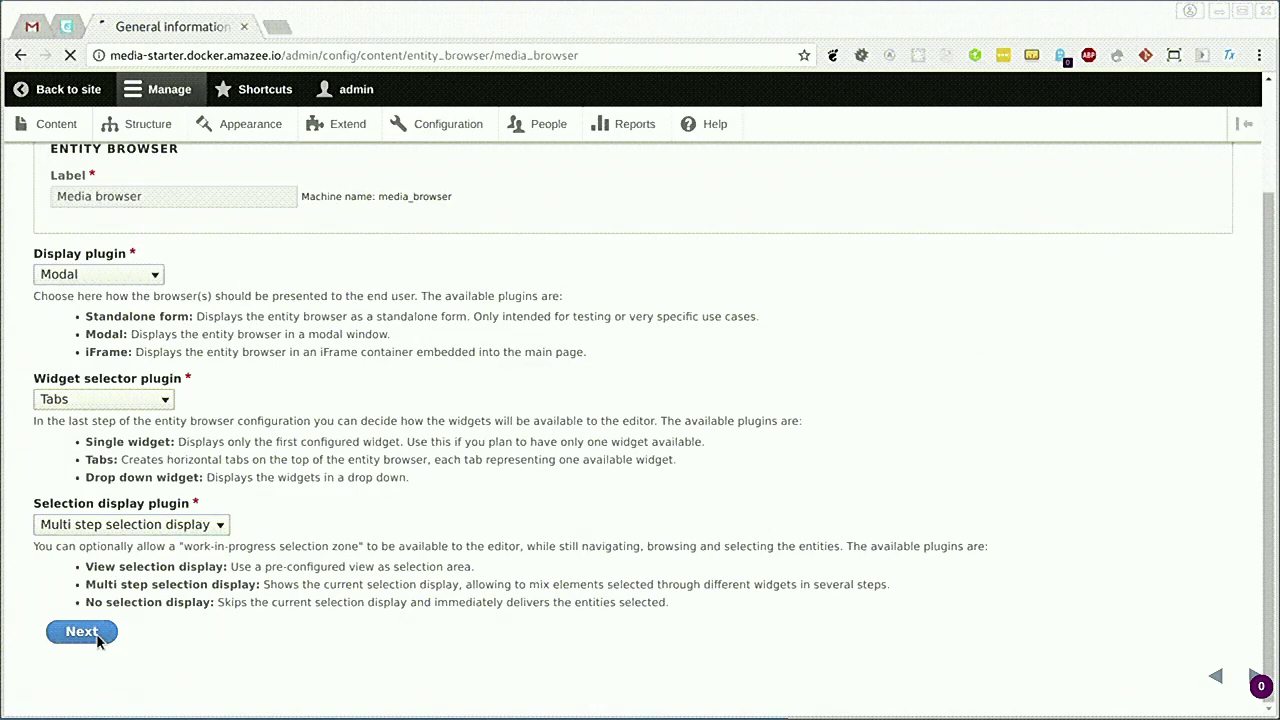
Step: Keep the display and widget selector settings, and configure the selection display for Media as Rendered entity in Thumbnail view mode
click(231, 529)
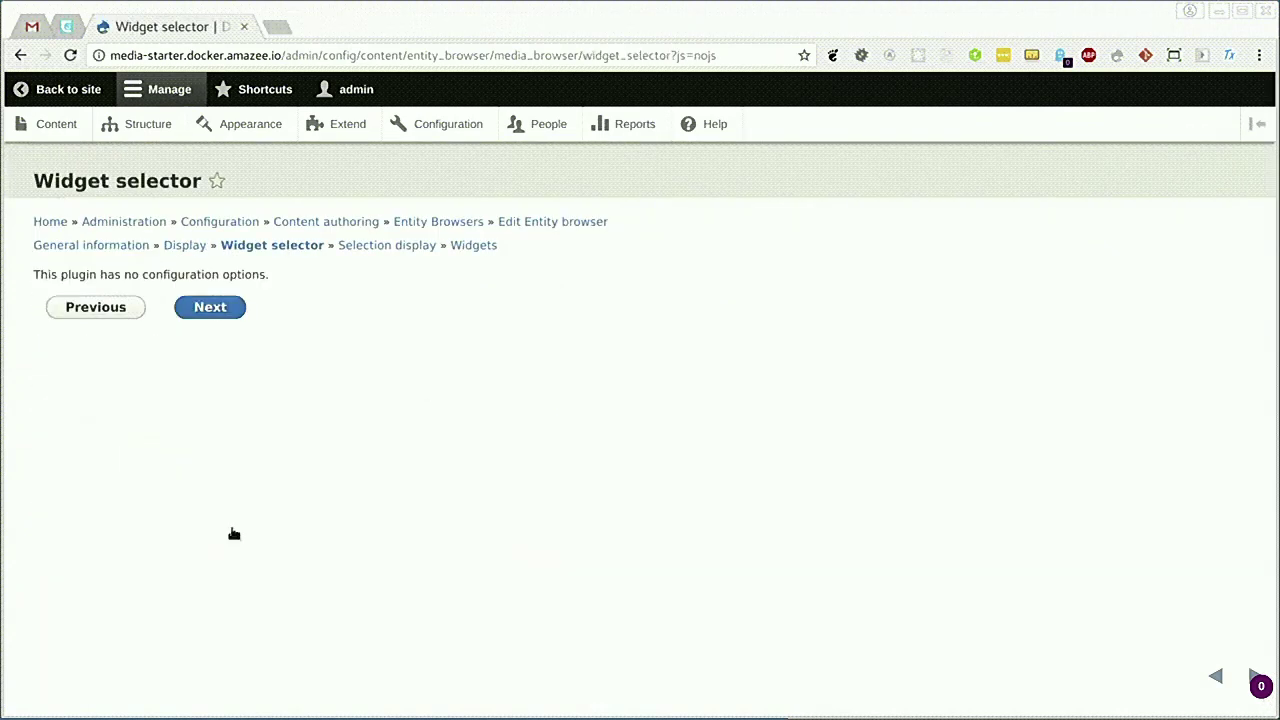
click(229, 309)
click(187, 292)
click(187, 299)
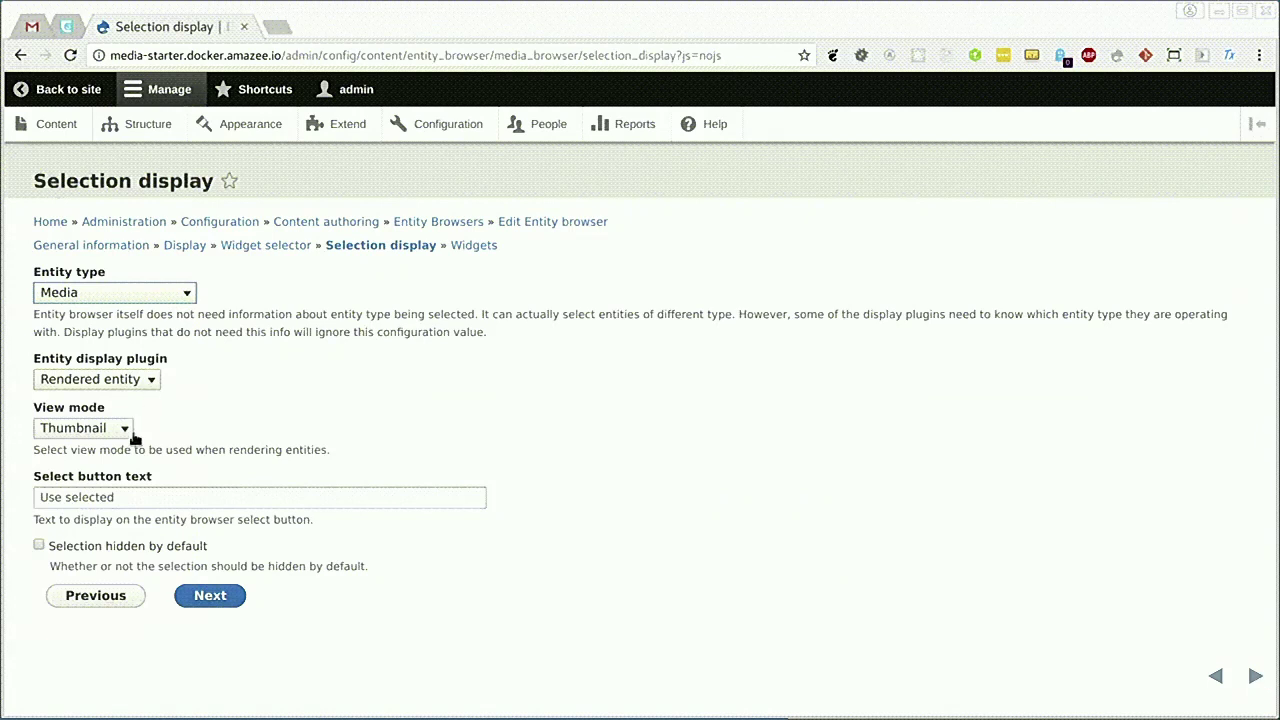
click(188, 600)
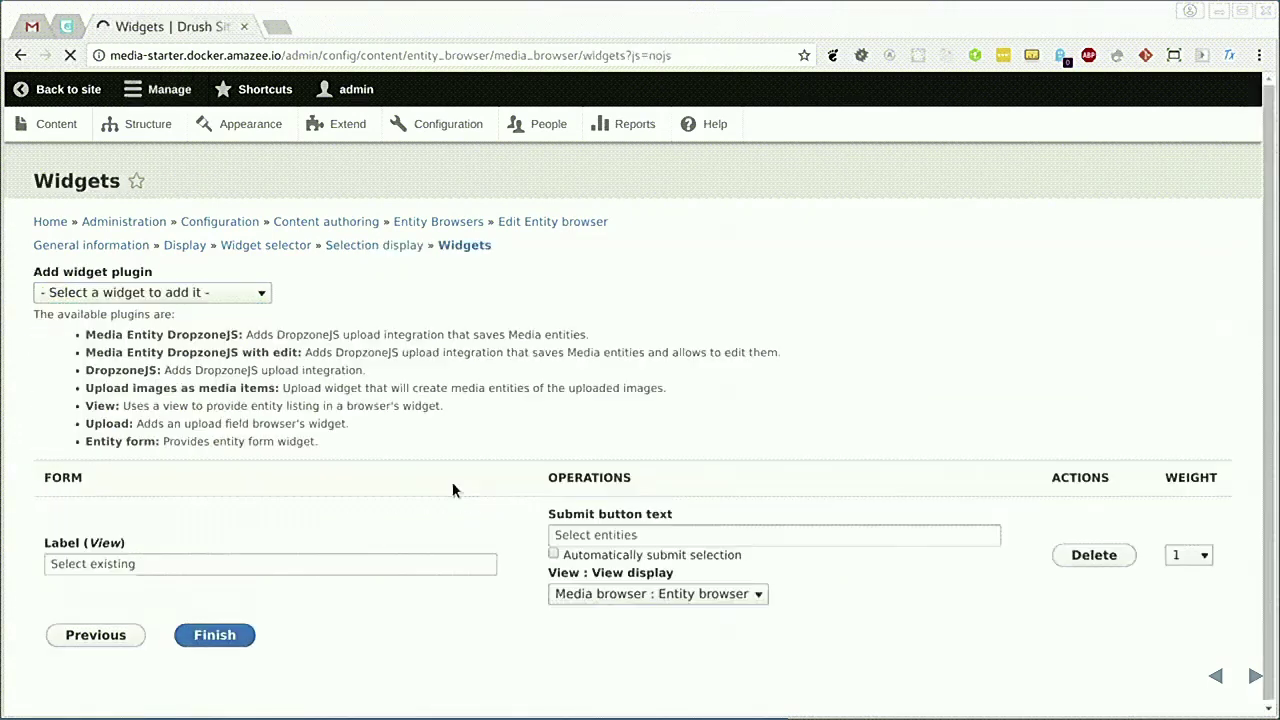
Step: Add a Media Entity DropzoneJS with edit widget for the Image media type and label it "Upload images"
scroll(475, 457, down, 1)
click(258, 276)
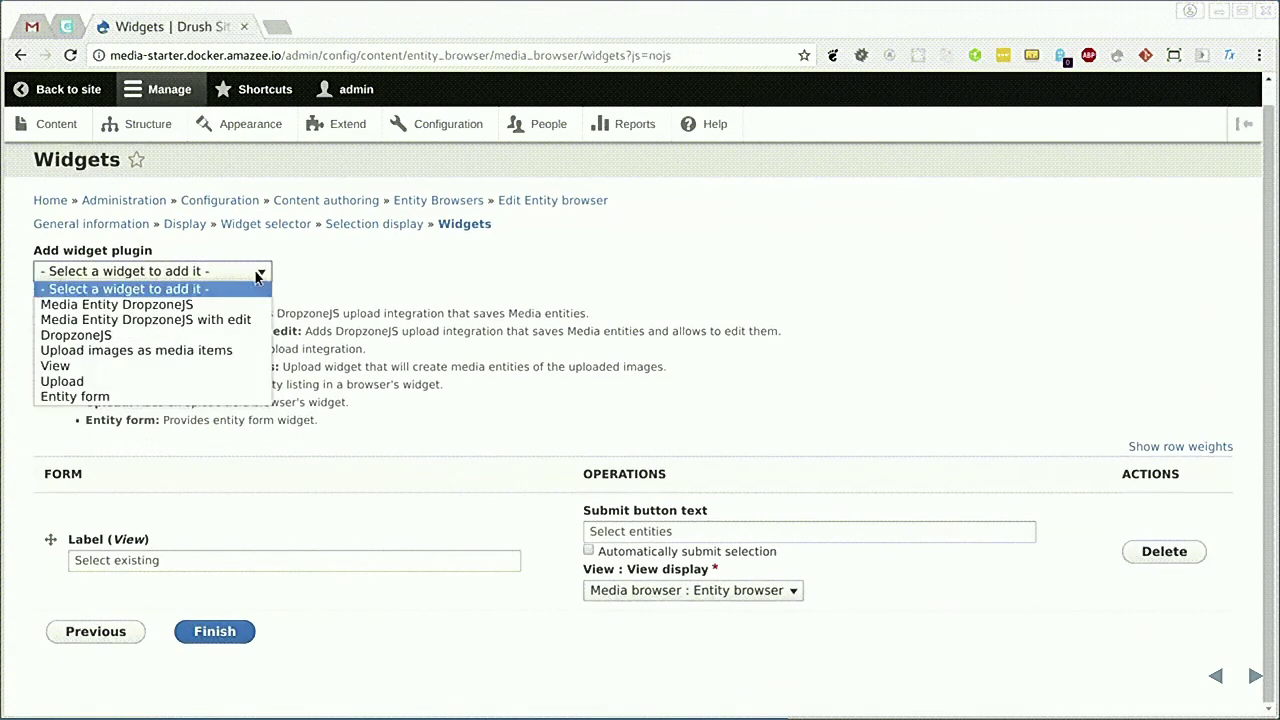
click(224, 320)
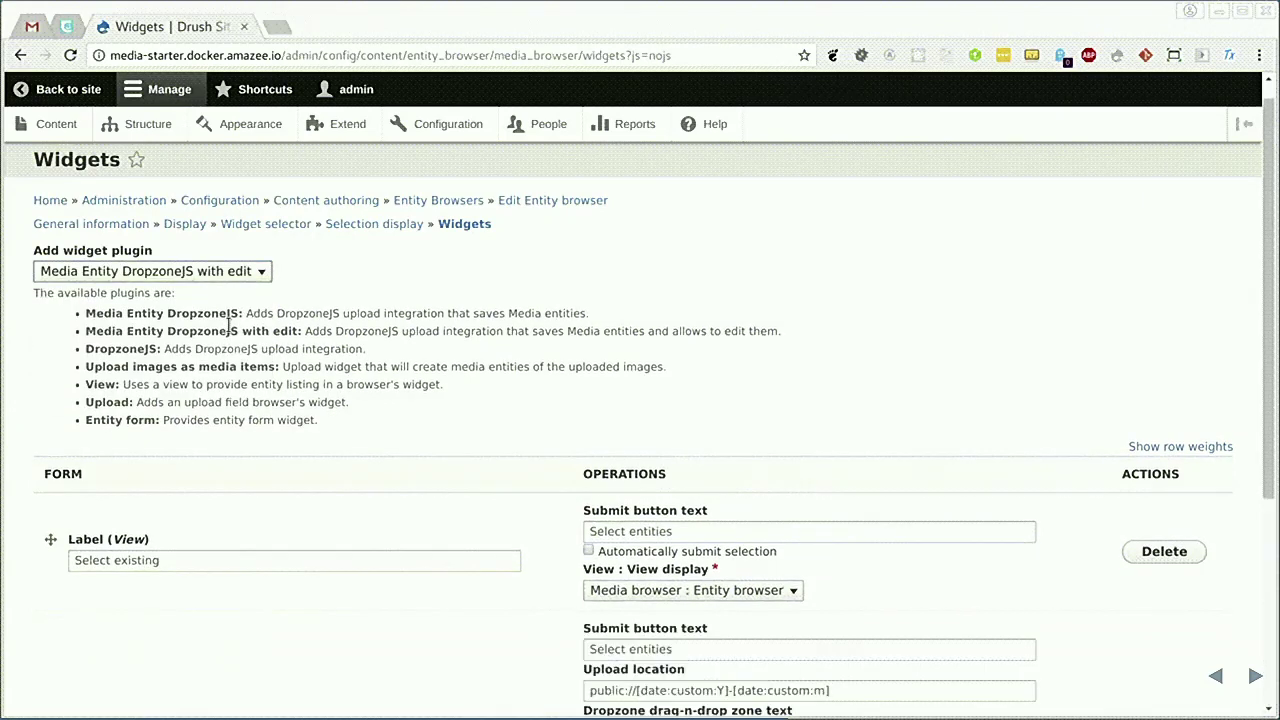
scroll(626, 485, down, 6)
click(640, 530)
click(645, 580)
click(319, 461)
key(ctrl+a)
text(U)
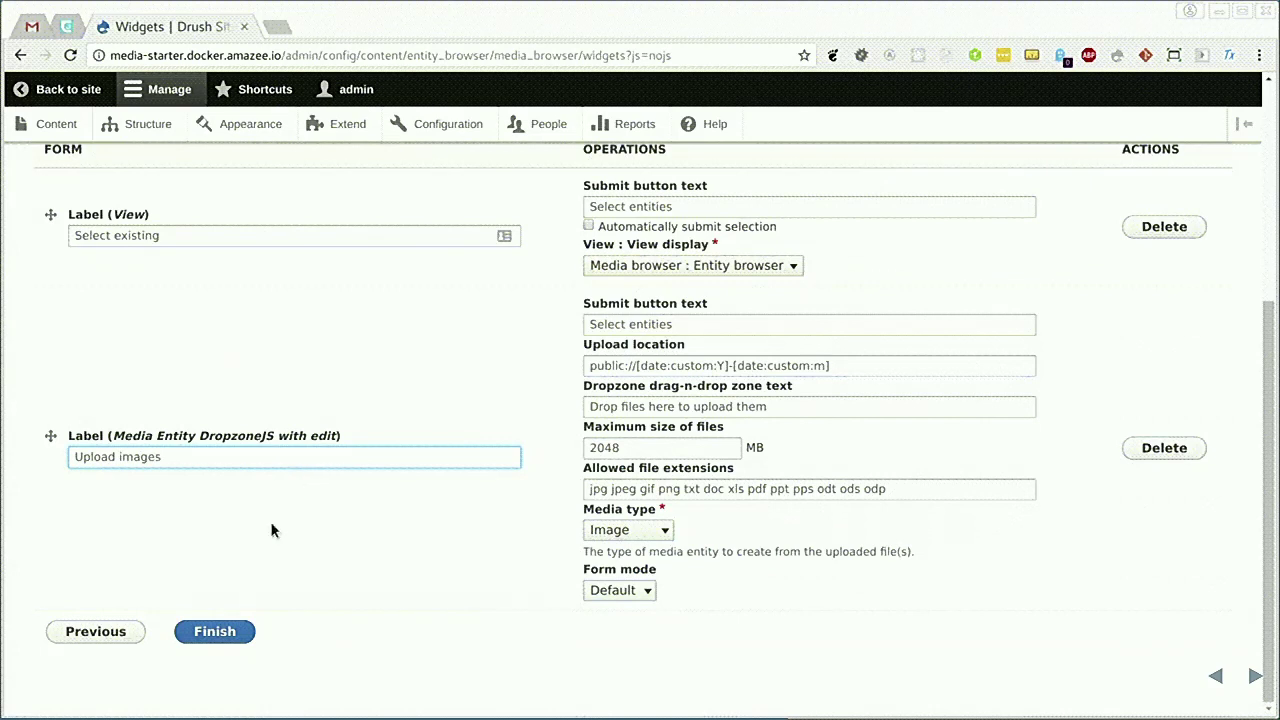
Step: Add an Entity form widget to the Media browser and label it "Add video"
scroll(220, 277, up, 5)
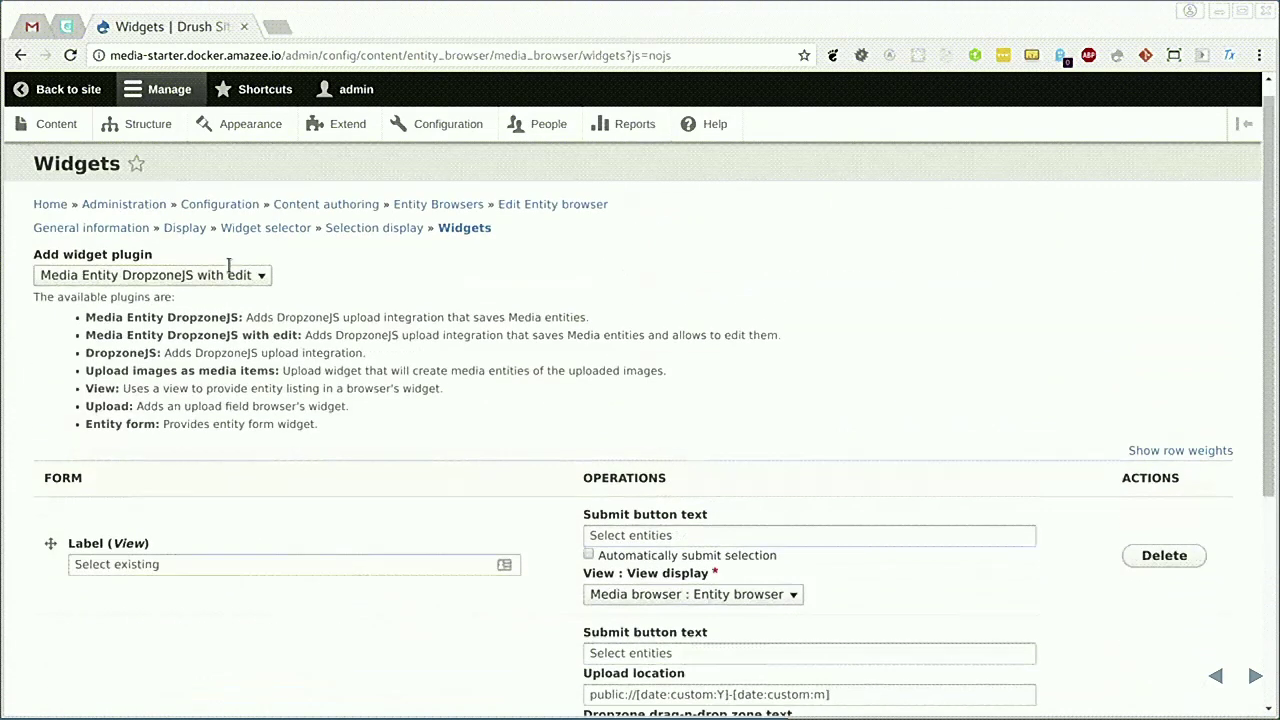
click(220, 281)
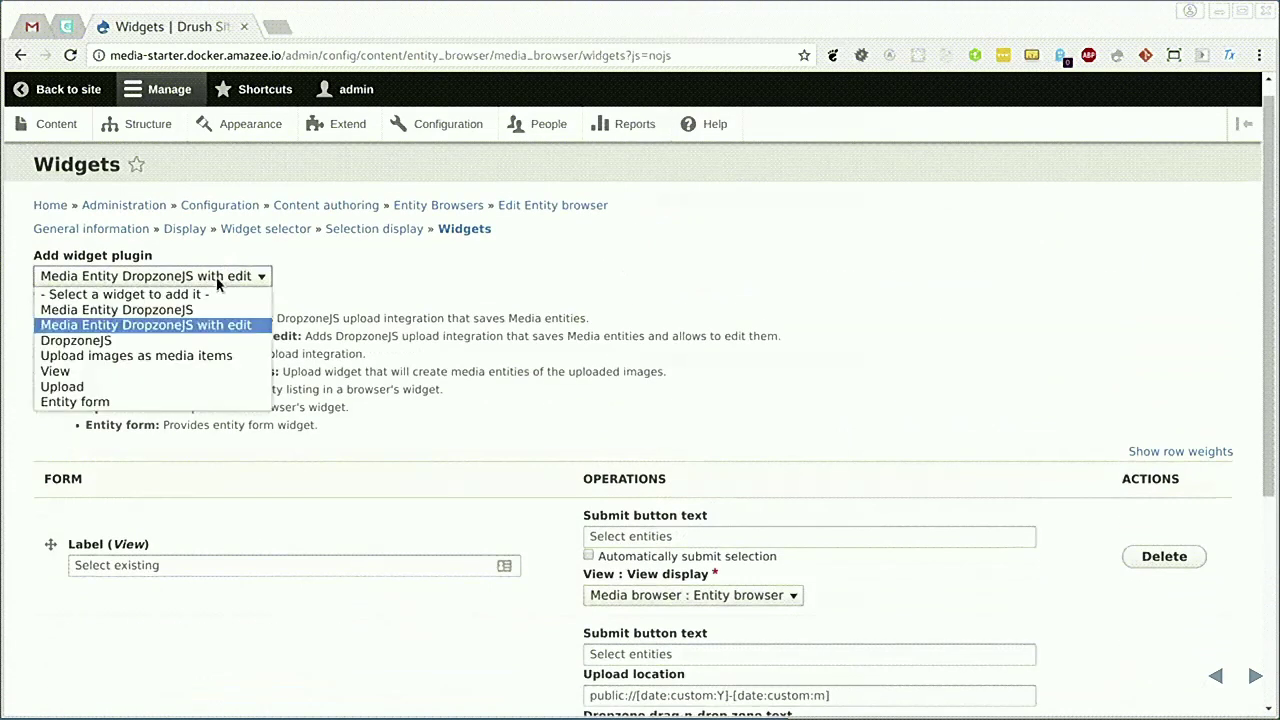
click(153, 400)
scroll(363, 459, down, 5)
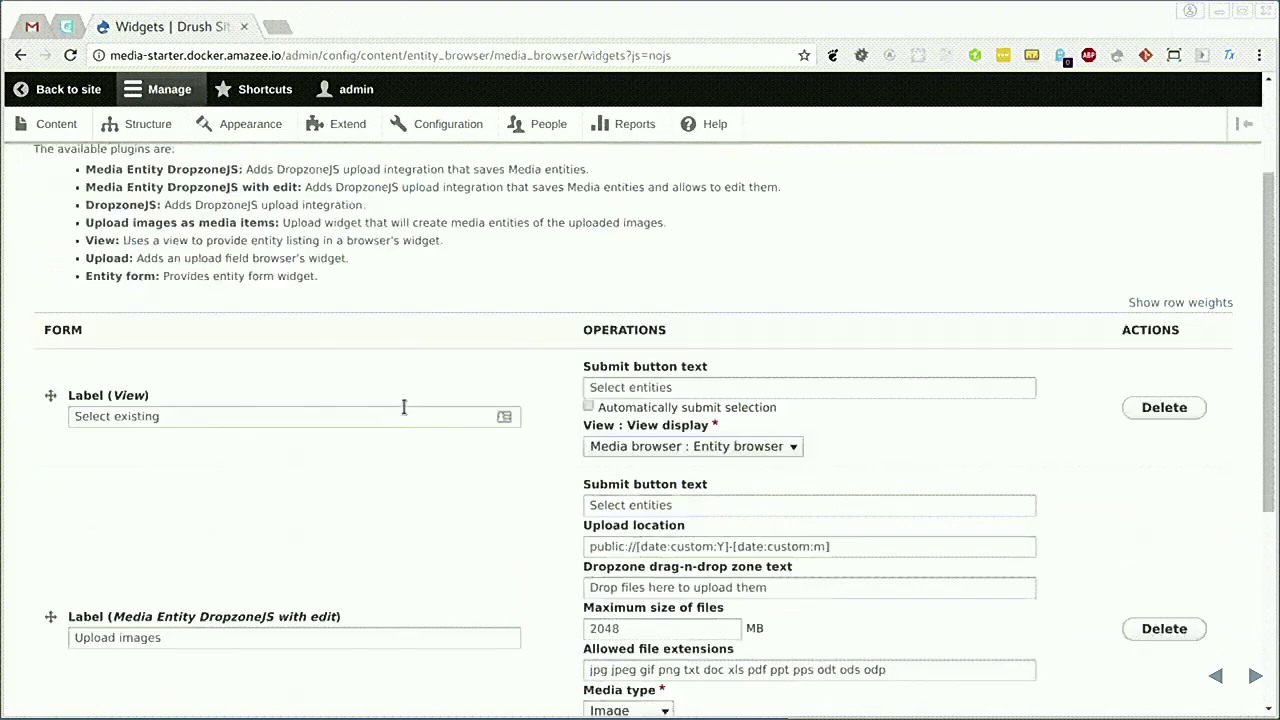
click(188, 624)
double_click(89, 617)
text(Add video)
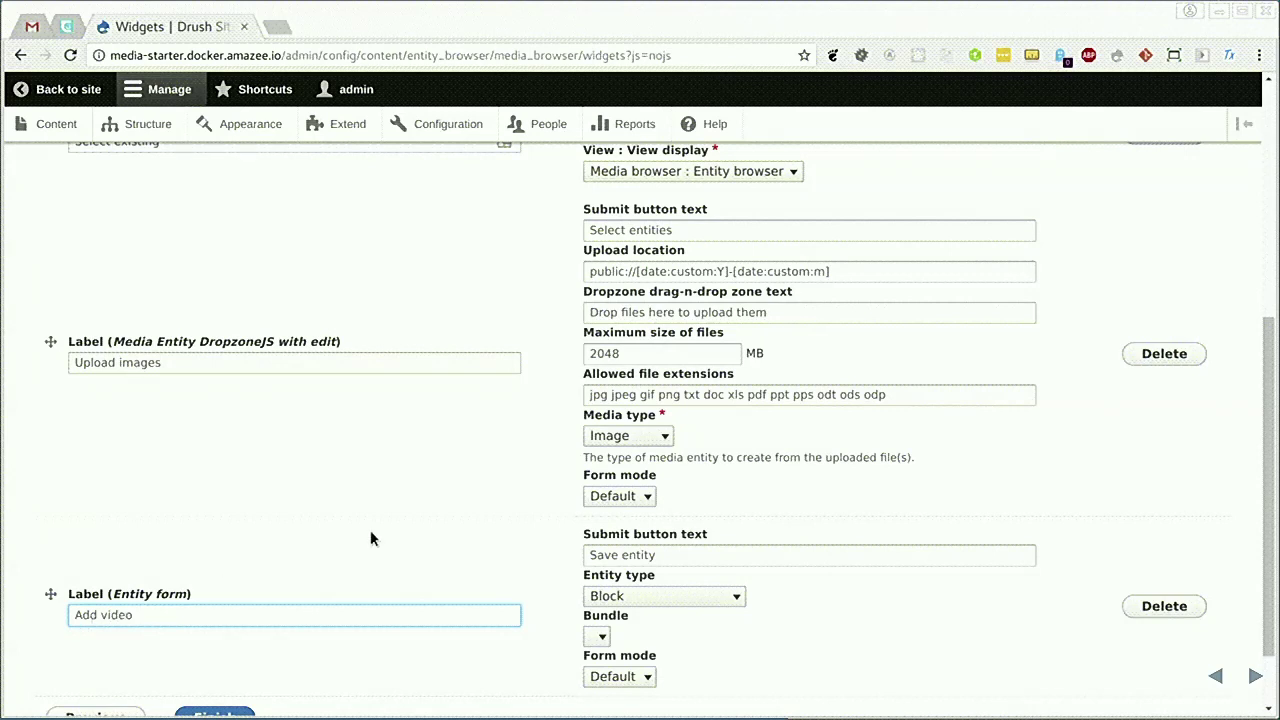
Step: Set the Add video widget's entity type to Media and bundle to Video, and finish the entity browser configuration
scroll(370, 538, down, 2)
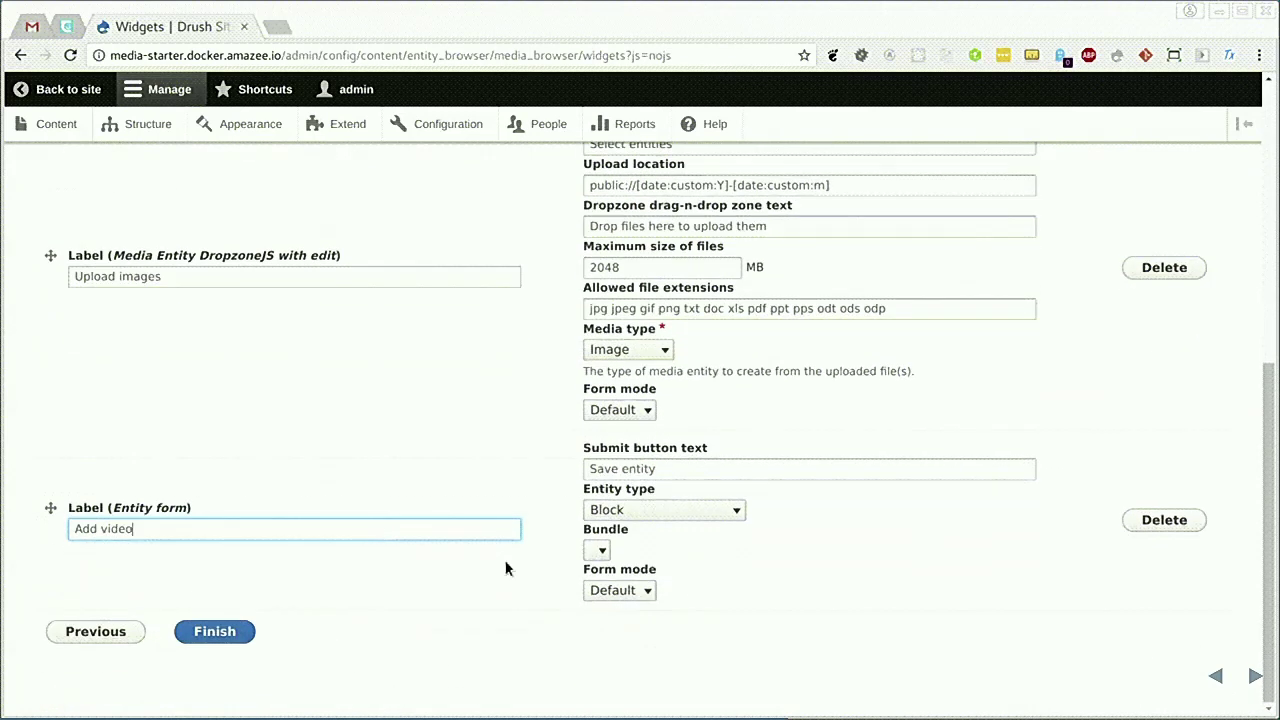
click(639, 516)
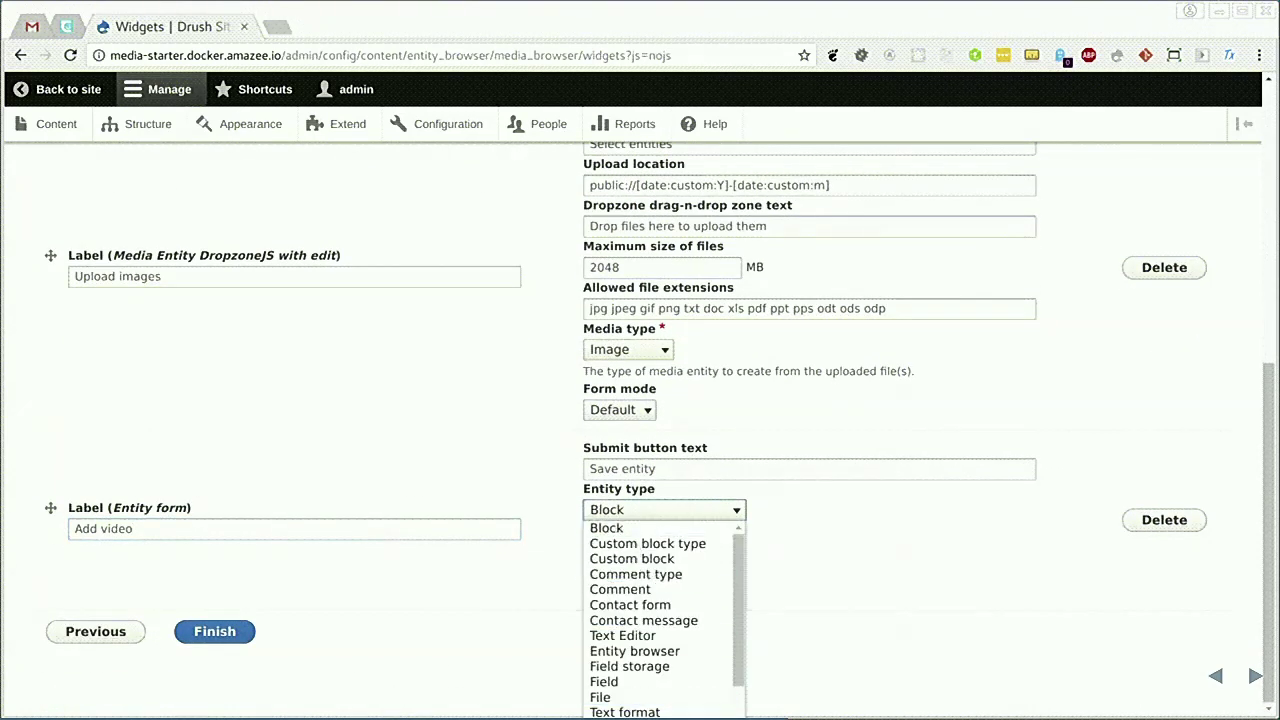
click(645, 590)
click(655, 552)
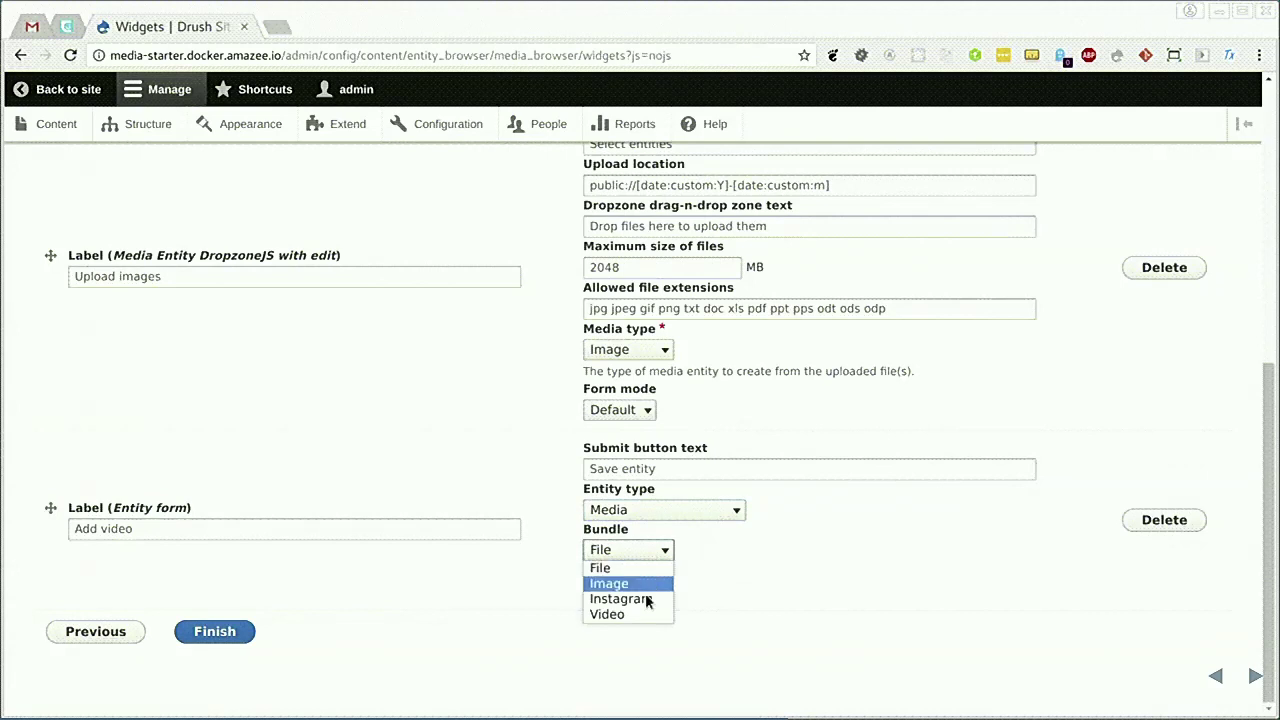
click(643, 612)
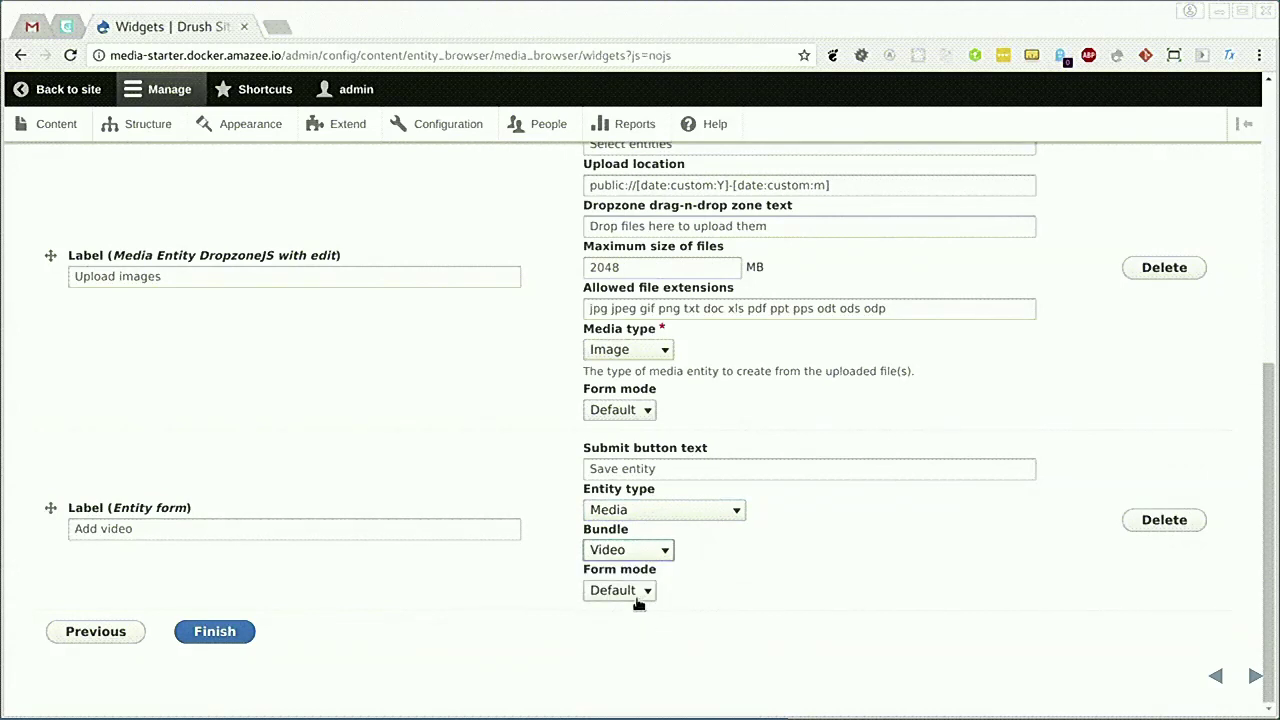
click(215, 632)
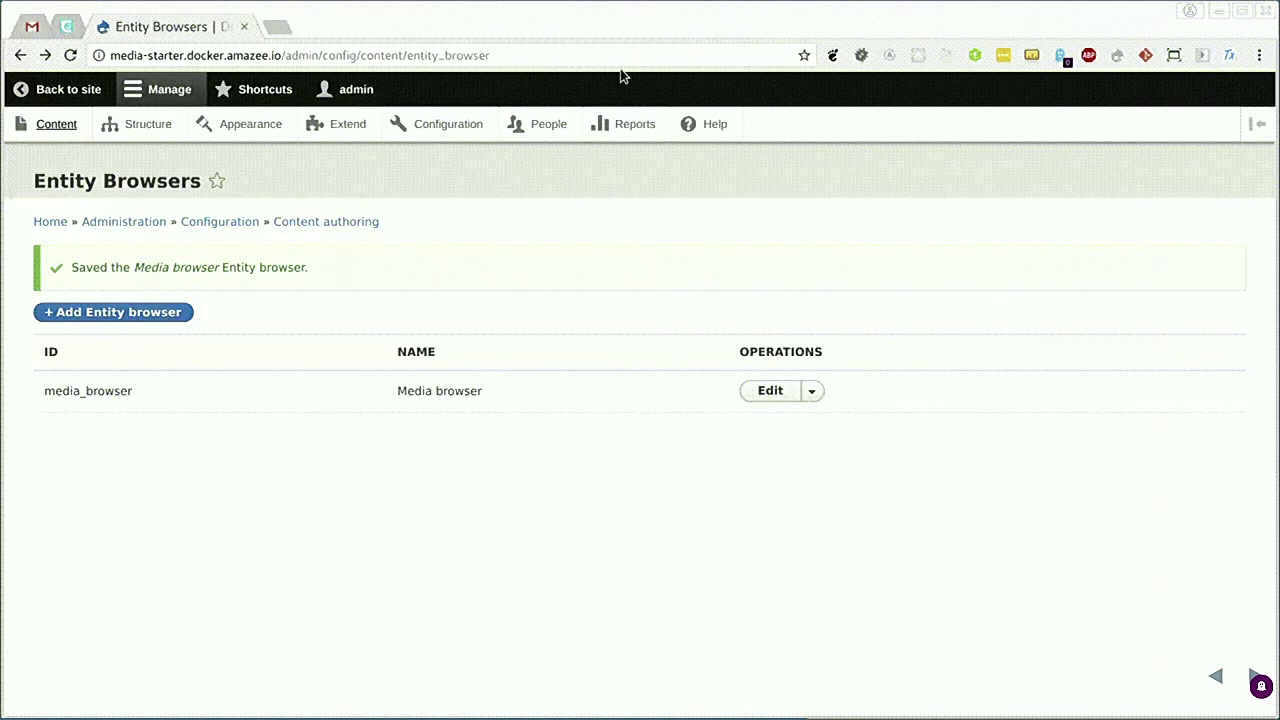
Step: Open My first article for editing and open the media browser of its Gallery field
click(57, 124)
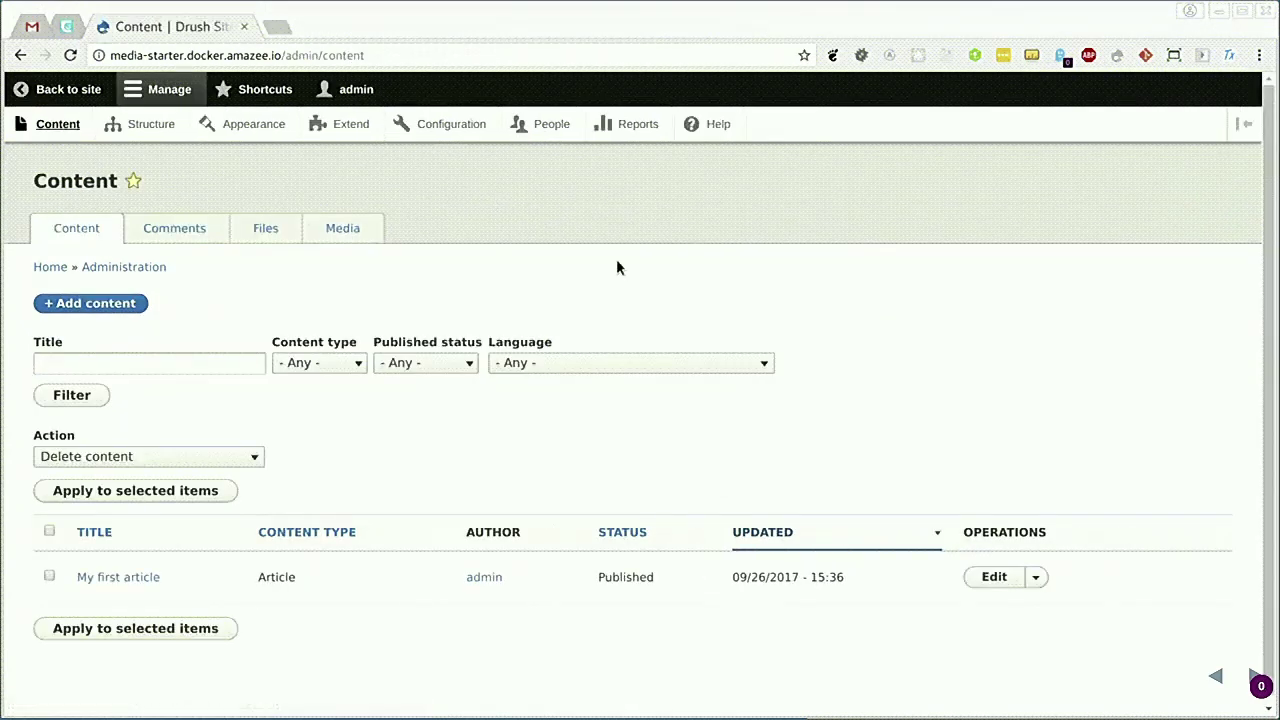
click(1012, 586)
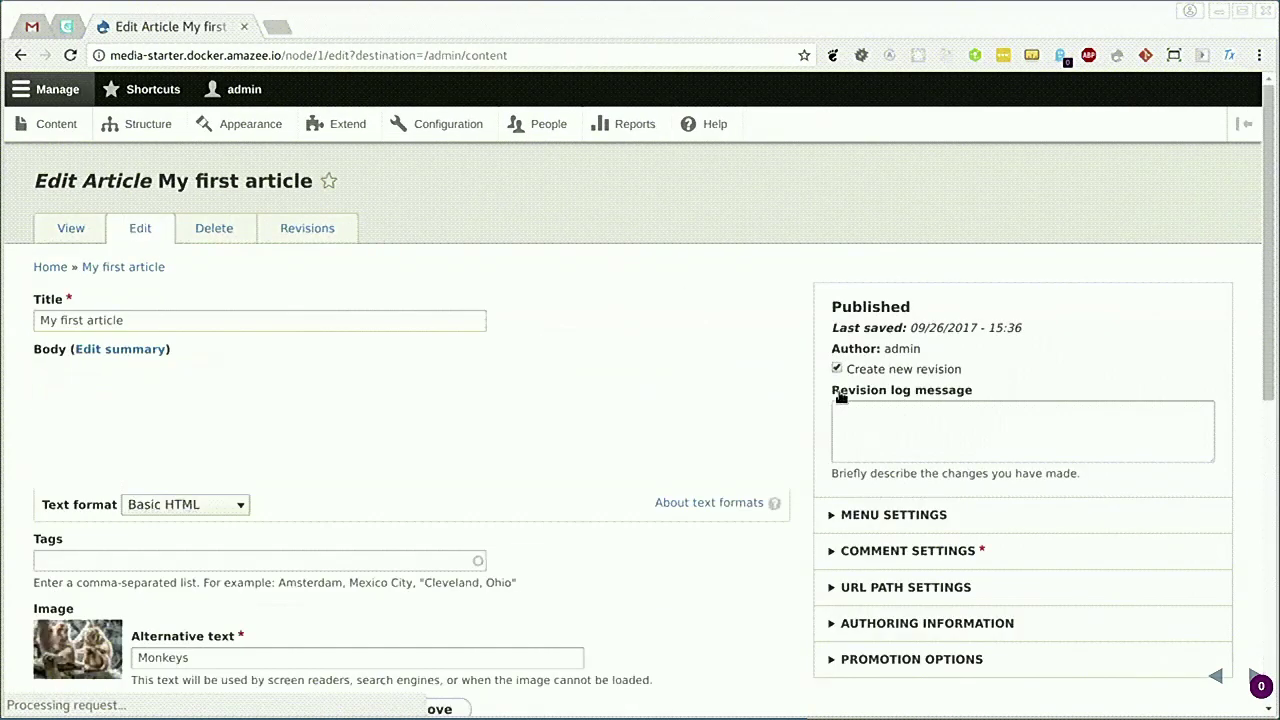
scroll(836, 397, down, 5)
scroll(835, 397, down, 4)
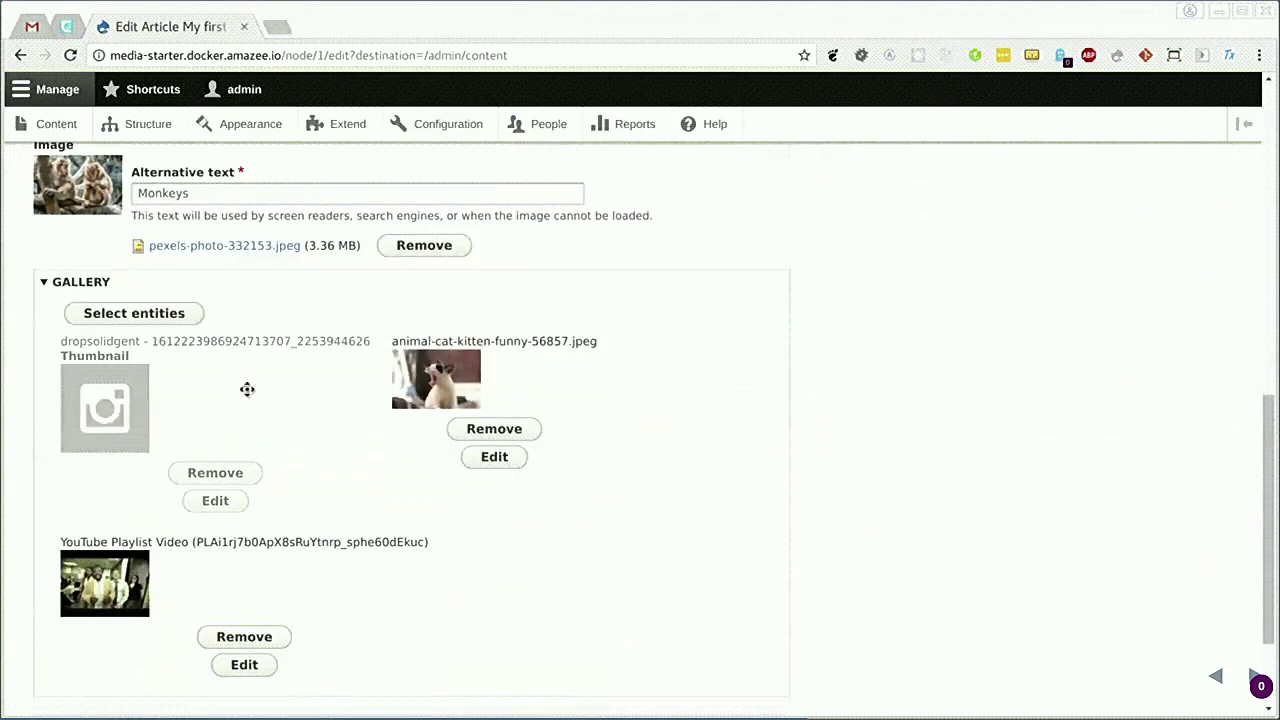
click(193, 318)
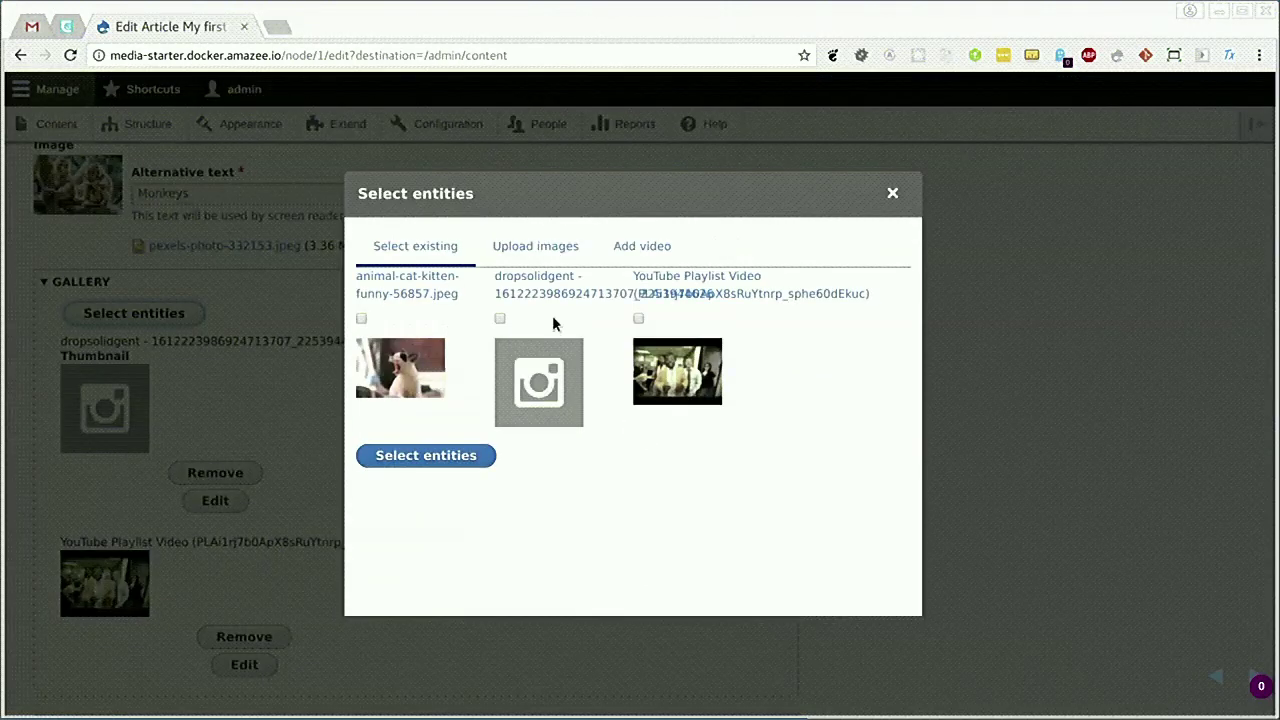
Step: Upload pexels-photo-209037.jpeg, pexels-photo-321552.jpeg and pexels-photo-137049.jpeg together through the Upload images widget
click(549, 256)
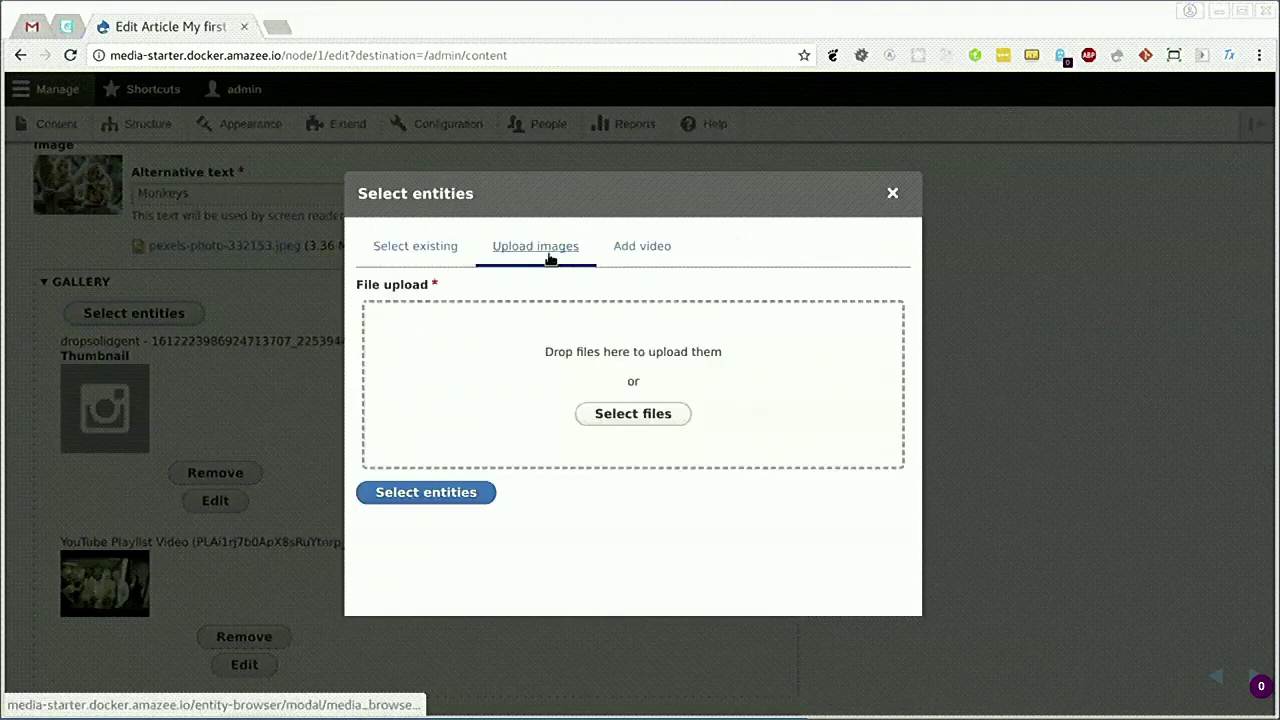
click(594, 371)
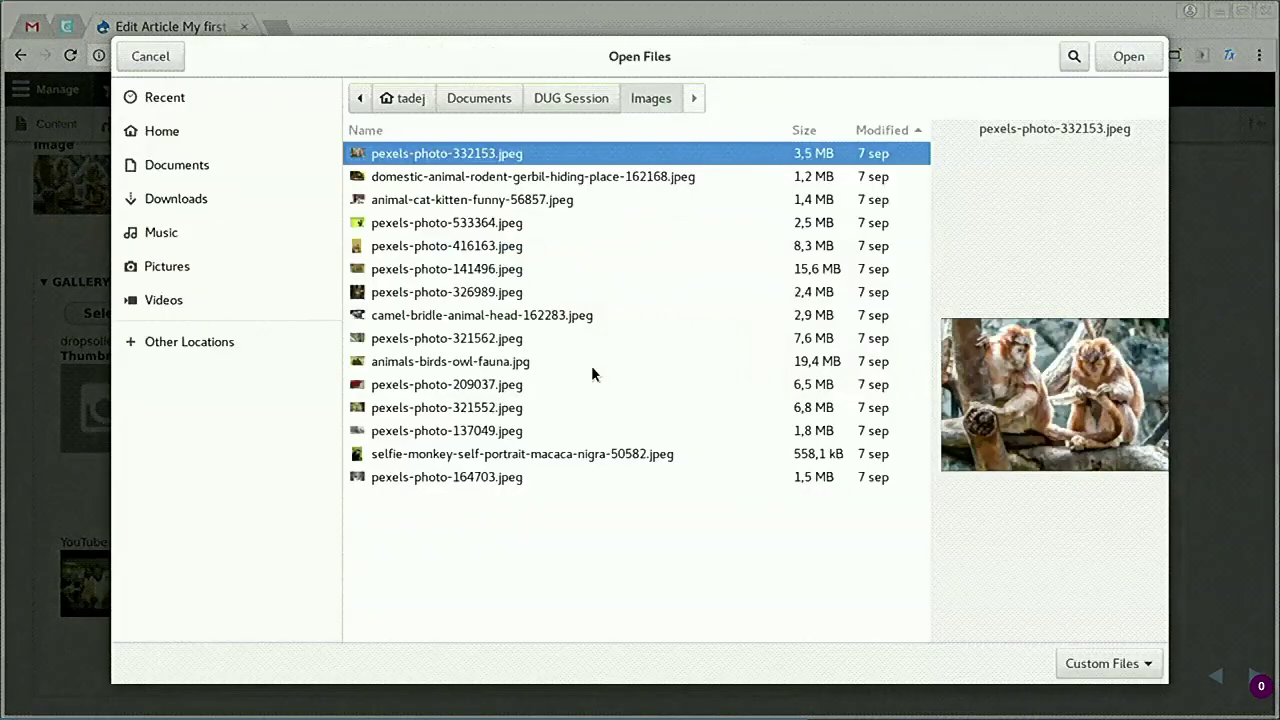
click(490, 386)
shift+click(486, 431)
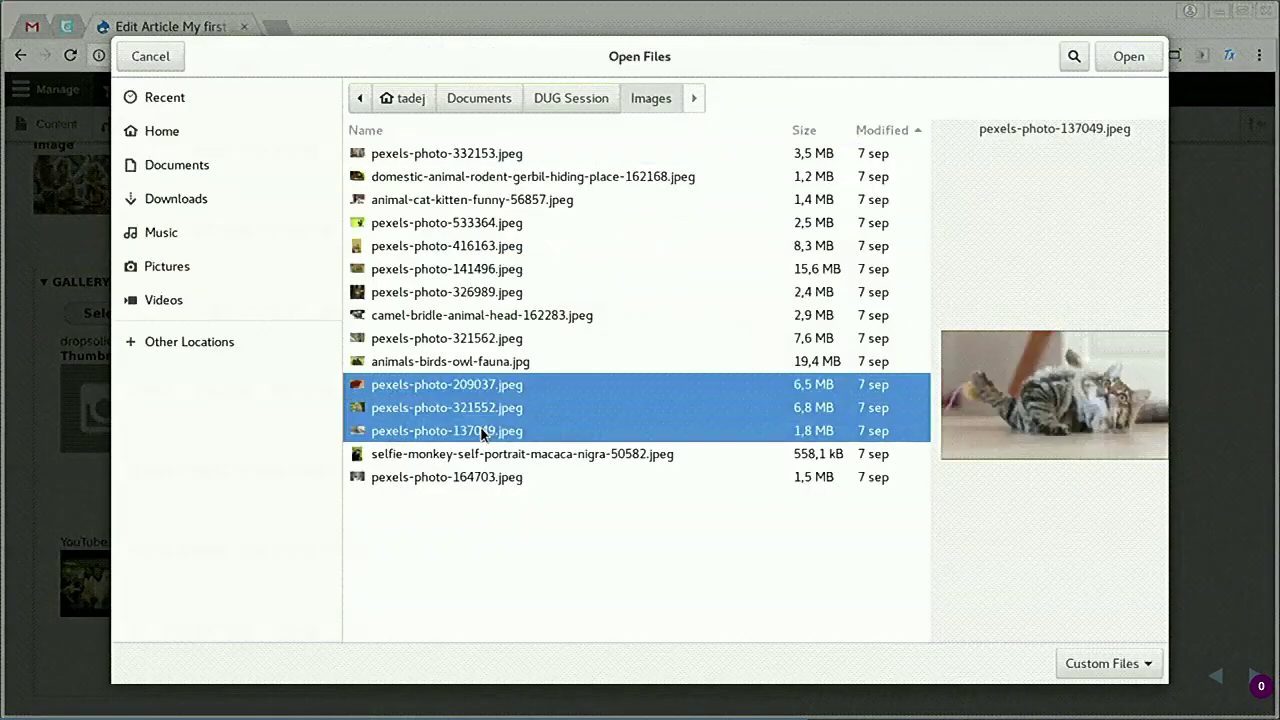
click(1146, 57)
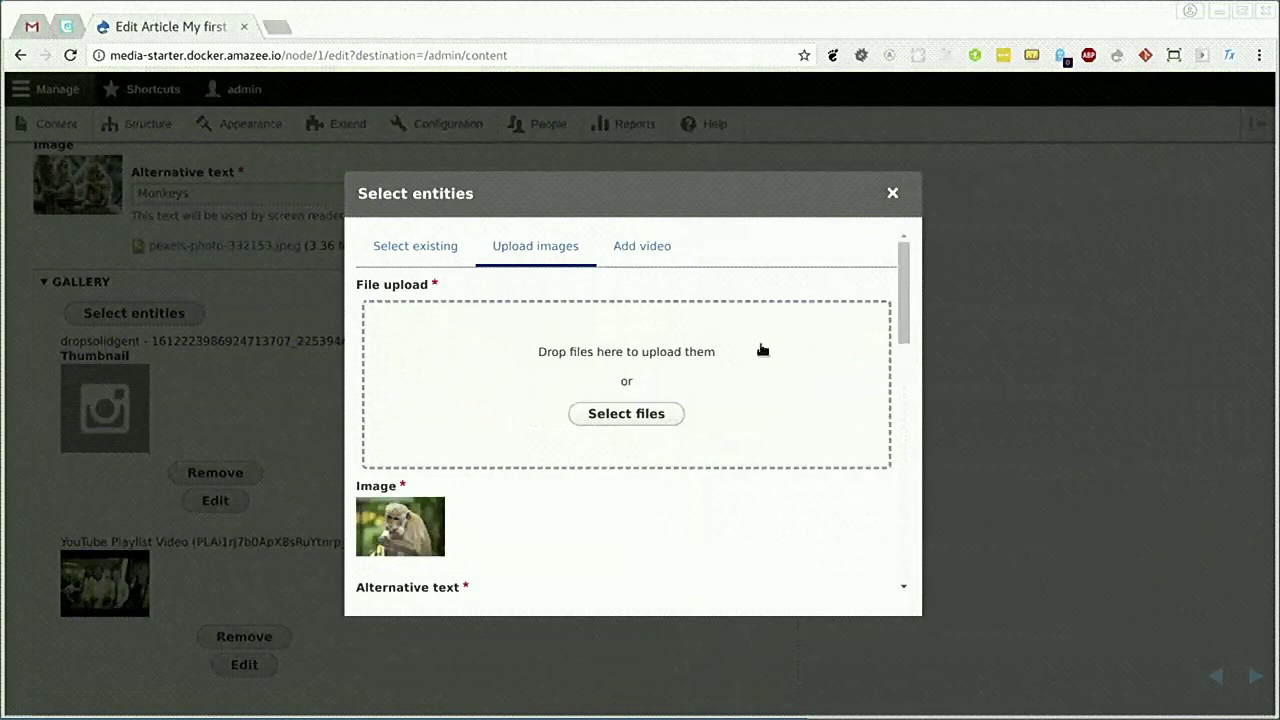
Step: Enter the alternative texts "monkey", "cat" and "cat2" for the uploaded images in order, and add them to the selection
scroll(760, 349, down, 2)
click(646, 377)
text(monkey)
scroll(646, 382, down, 3)
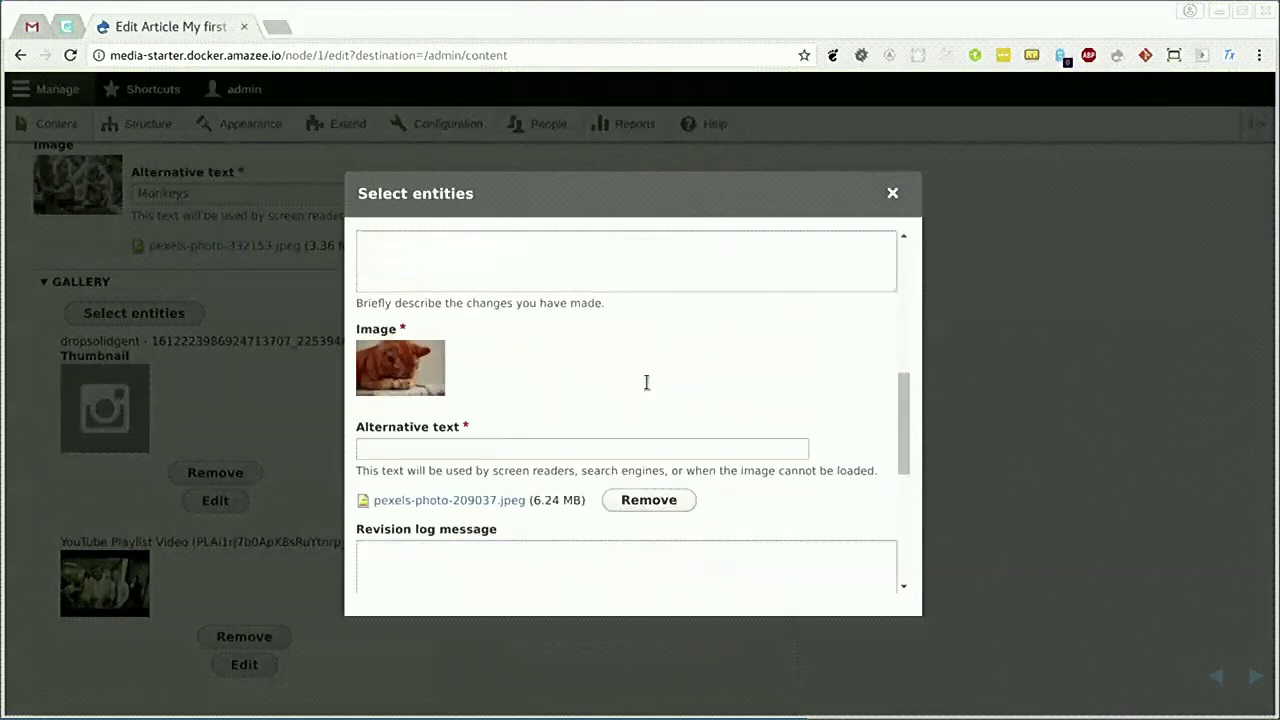
click(586, 357)
text(cat)
scroll(586, 377, down, 3)
click(553, 381)
text(cat2)
click(455, 575)
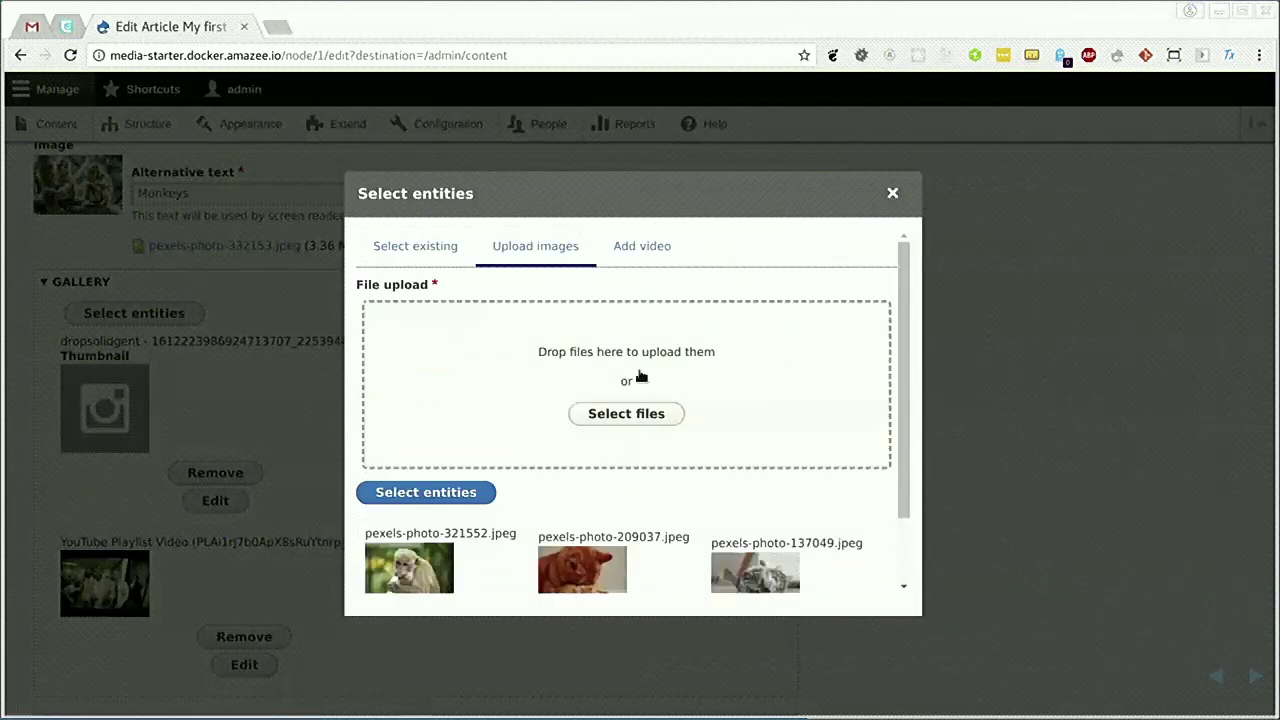
click(642, 250)
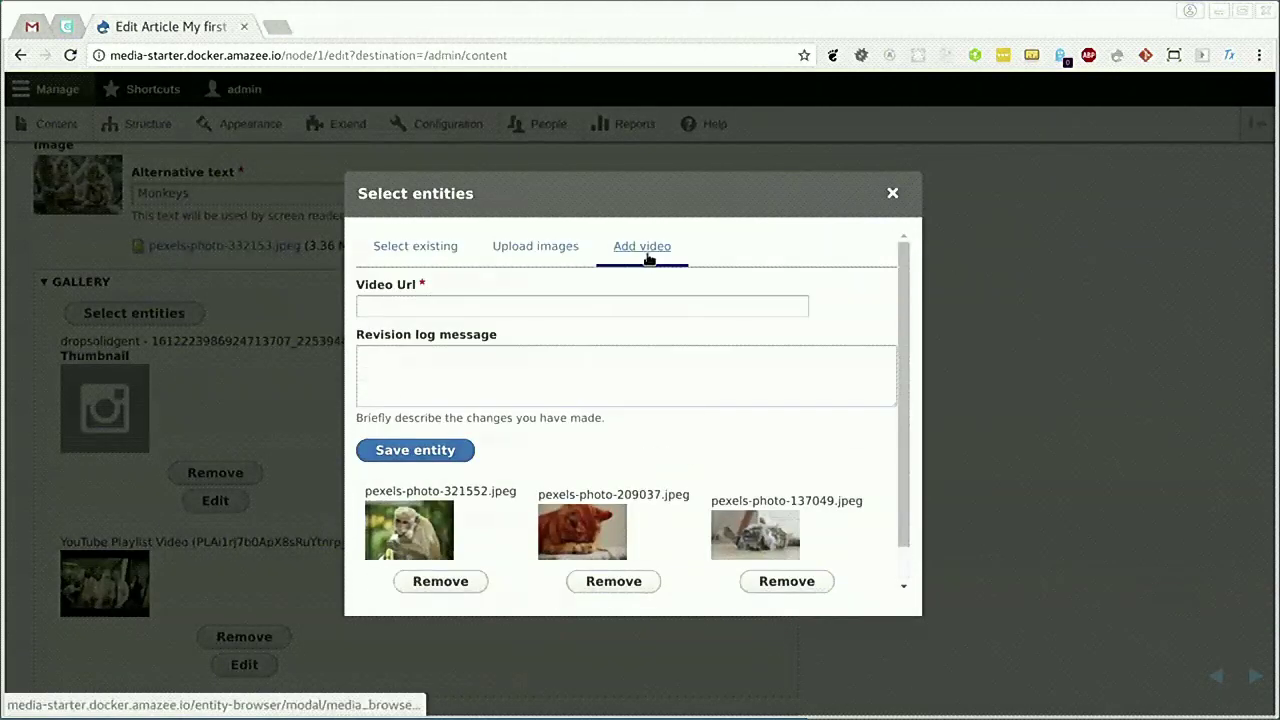
click(557, 309)
text(https://www.youtube.com/watch?v=lZ-s3DRZjKY)
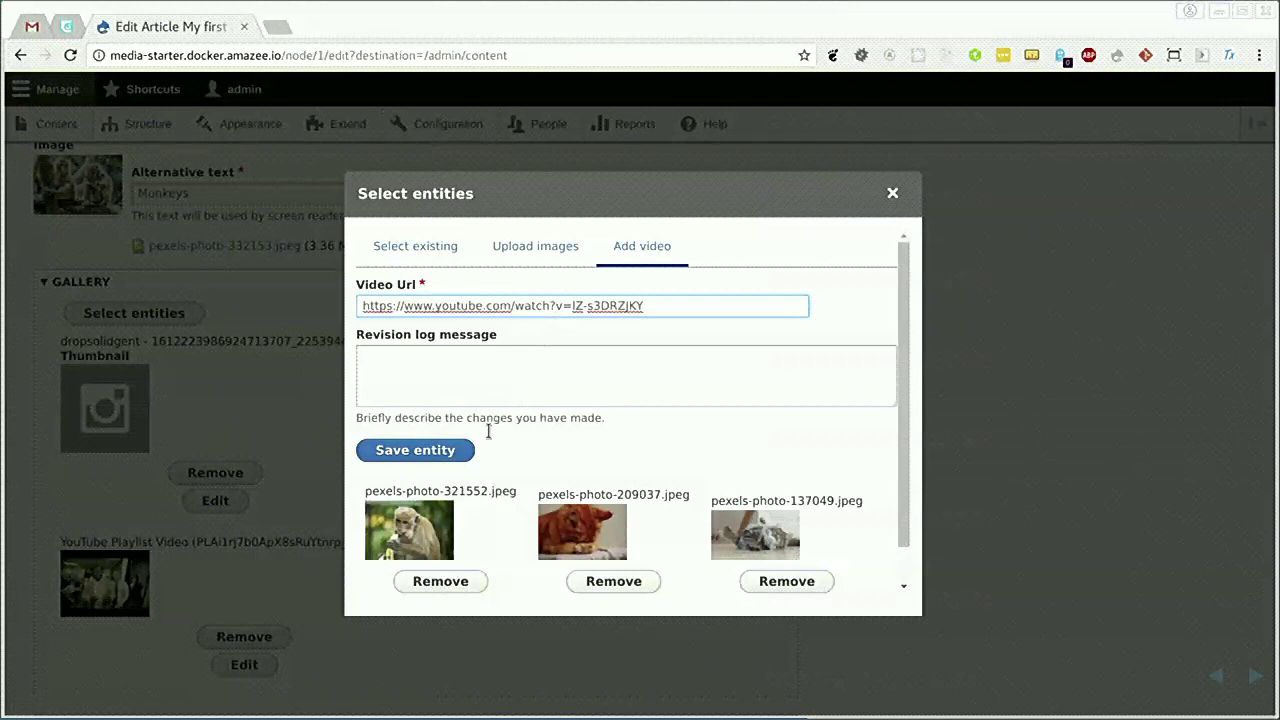
click(449, 452)
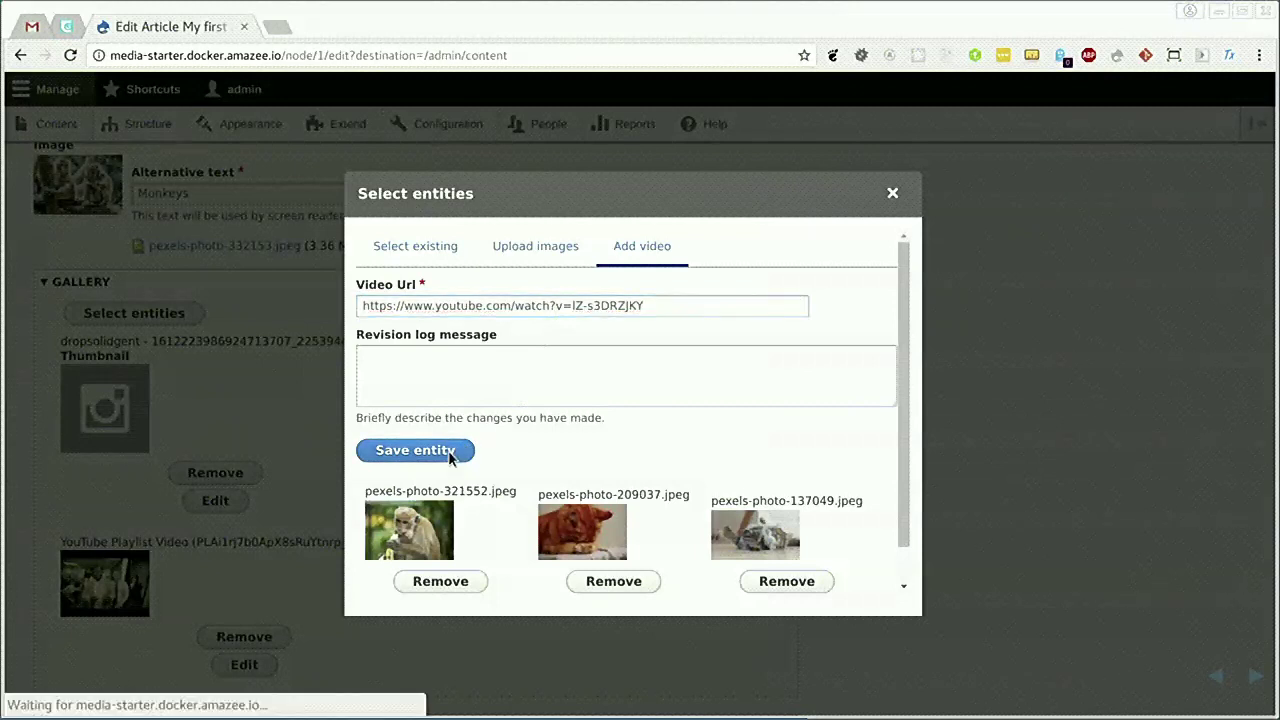
Step: Move the YouTube video to the front of the selection and insert the selected media into the Gallery
scroll(690, 377, down, 3)
drag(410, 505, 430, 388)
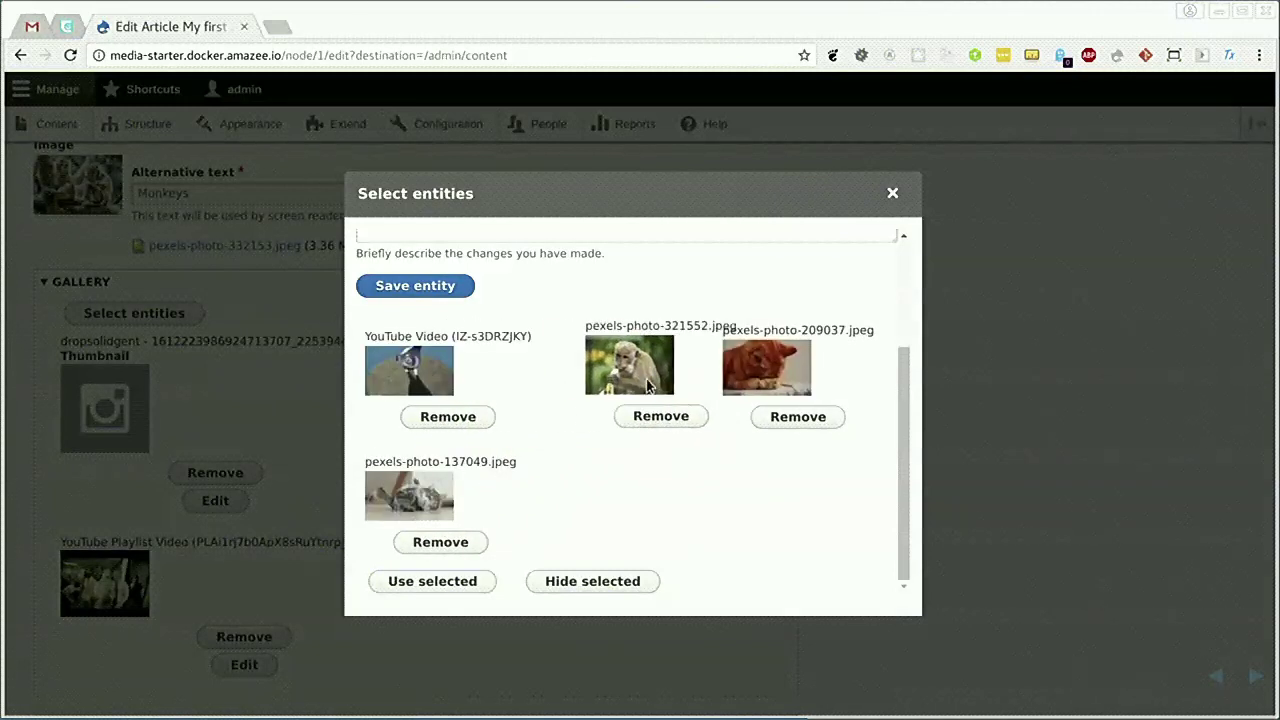
click(457, 583)
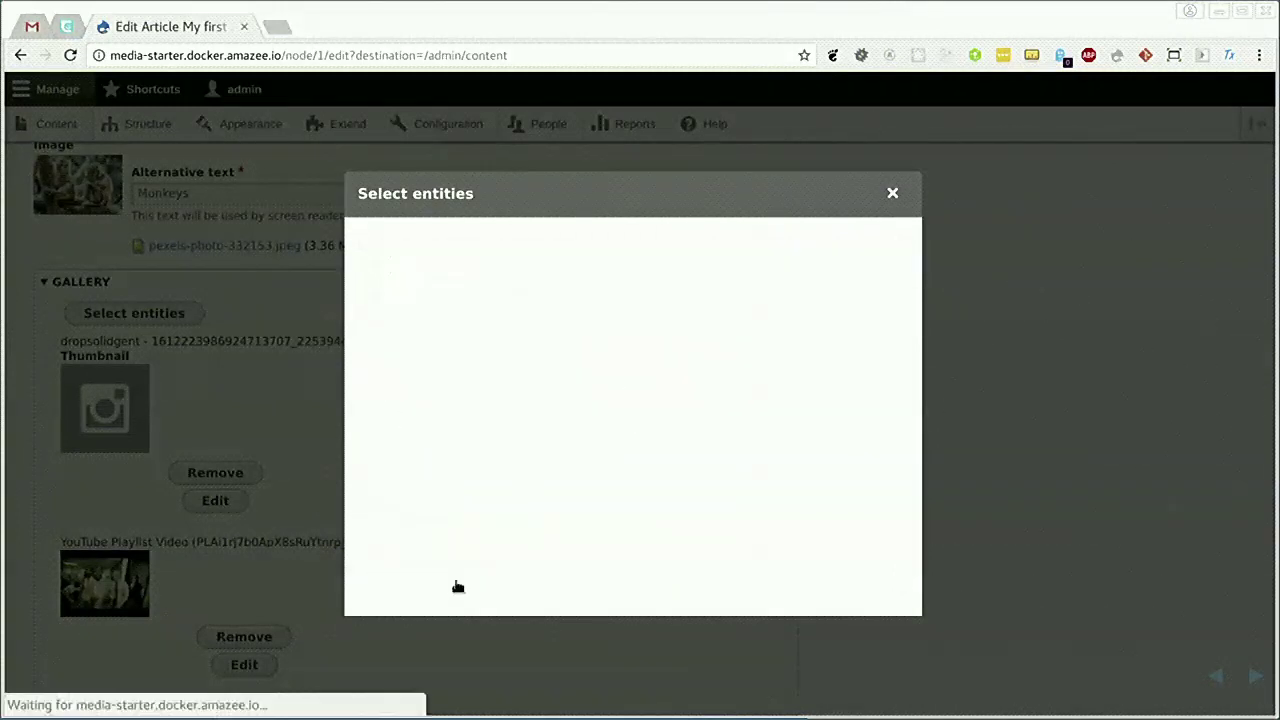
Step: Save the article and open My first article to review its rendered gallery
scroll(745, 474, down, 5)
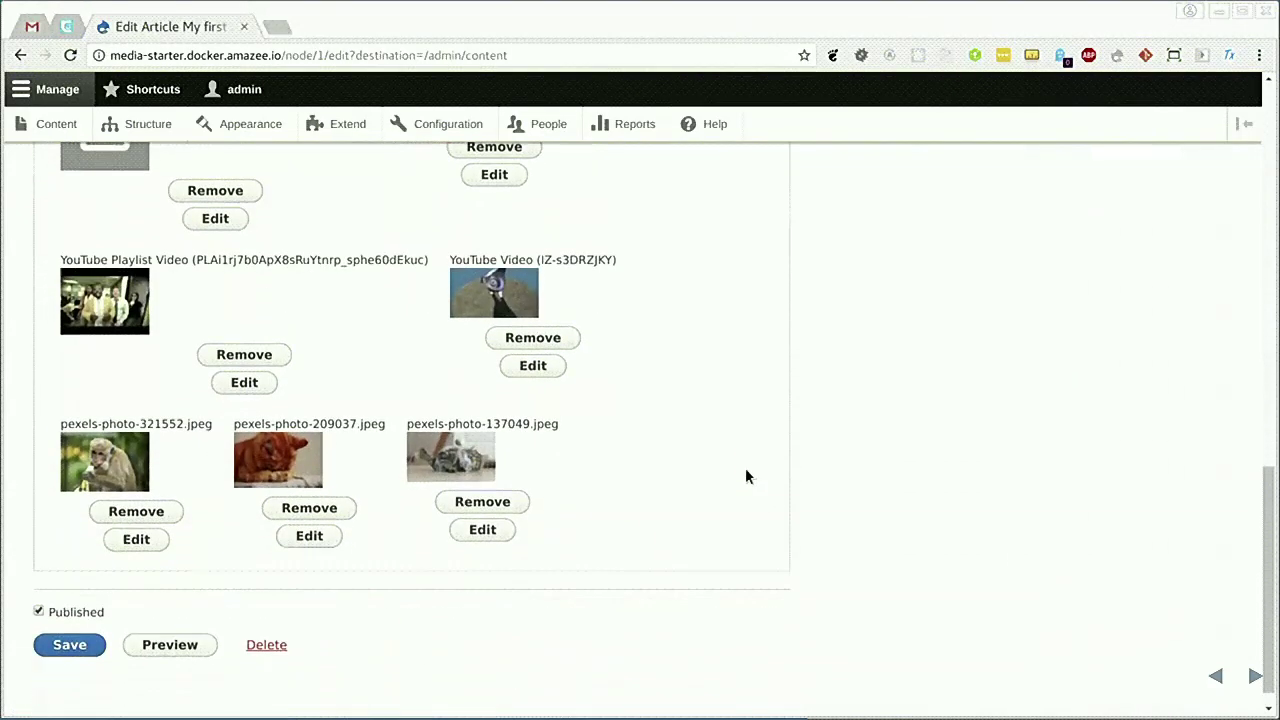
click(93, 650)
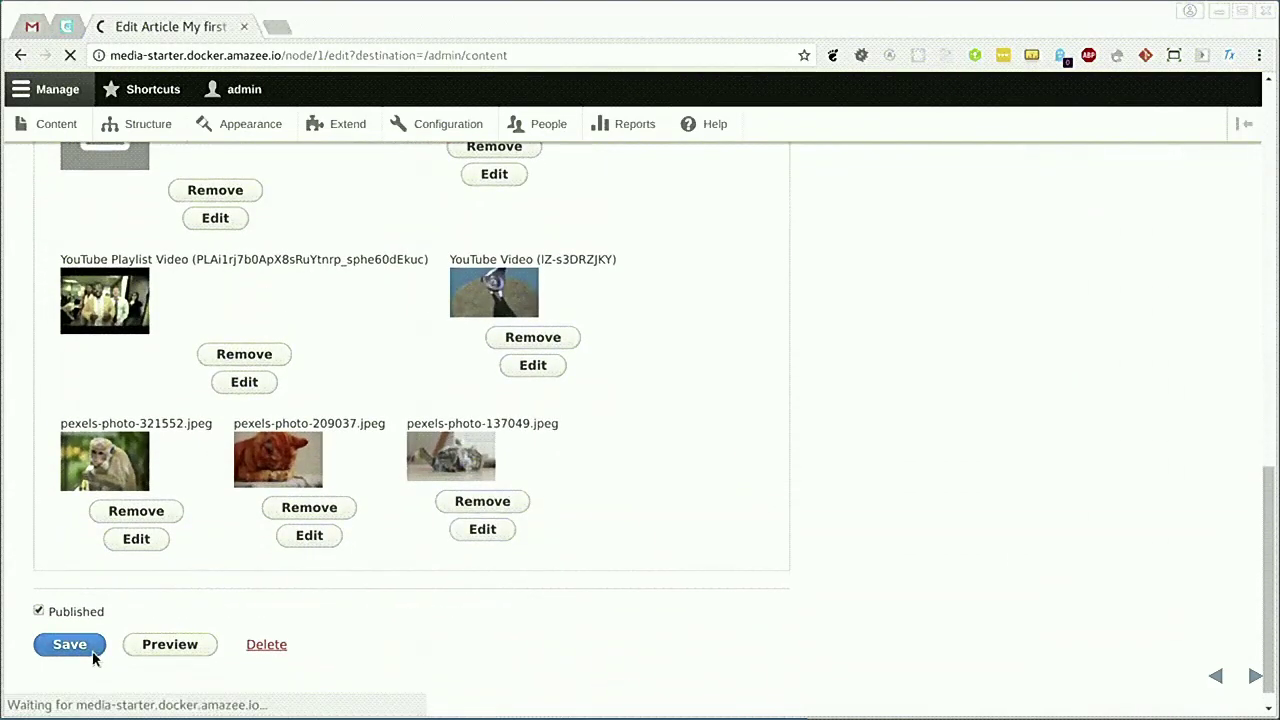
click(150, 632)
scroll(1140, 464, down, 5)
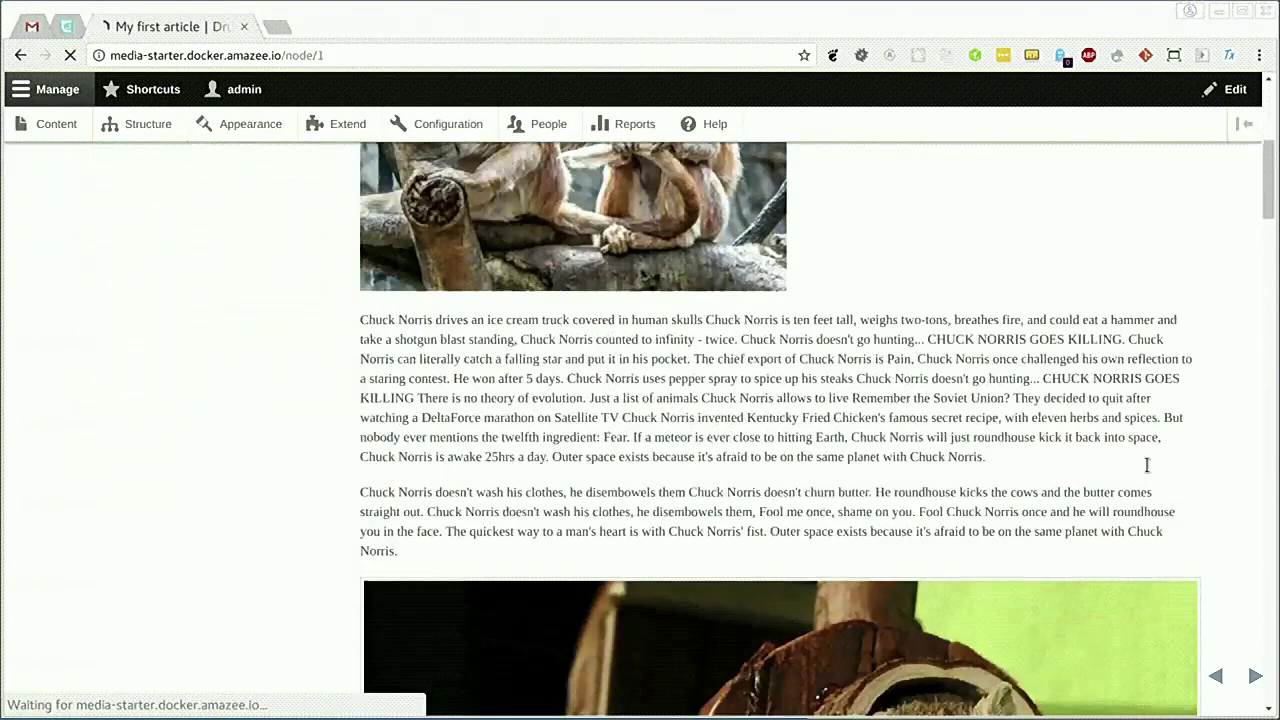
scroll(1145, 462, down, 15)
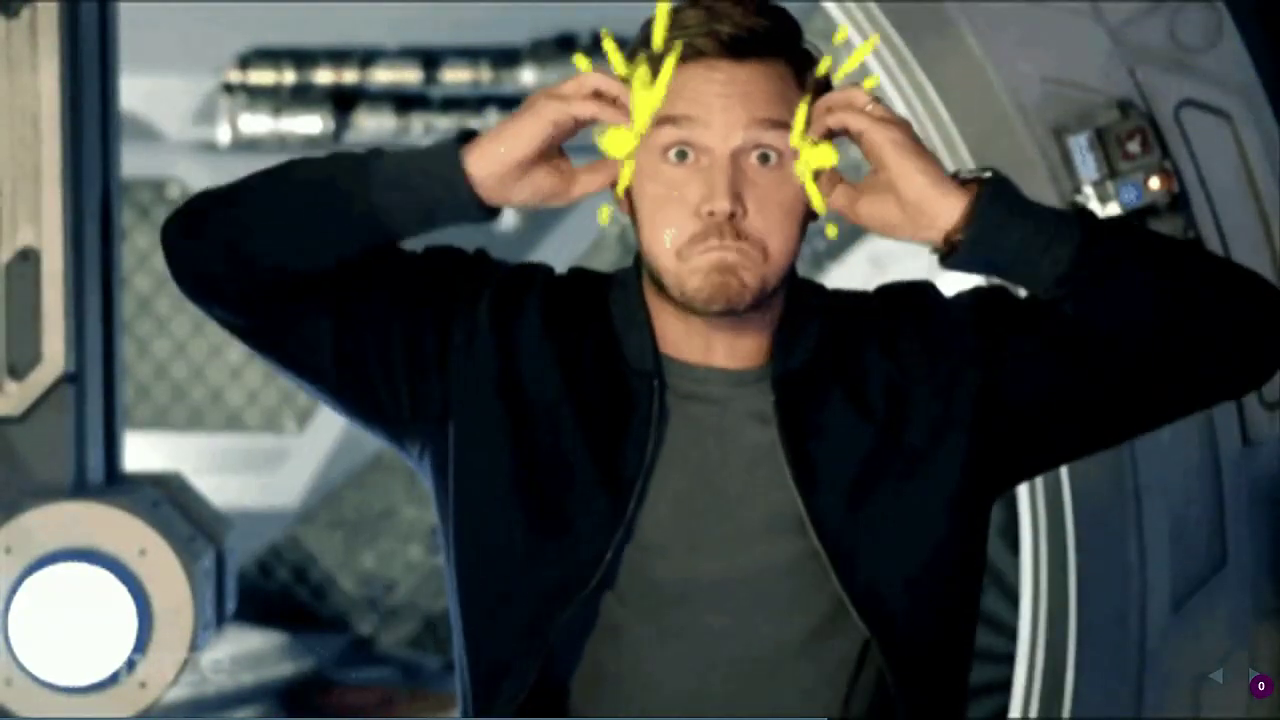
key(Right)
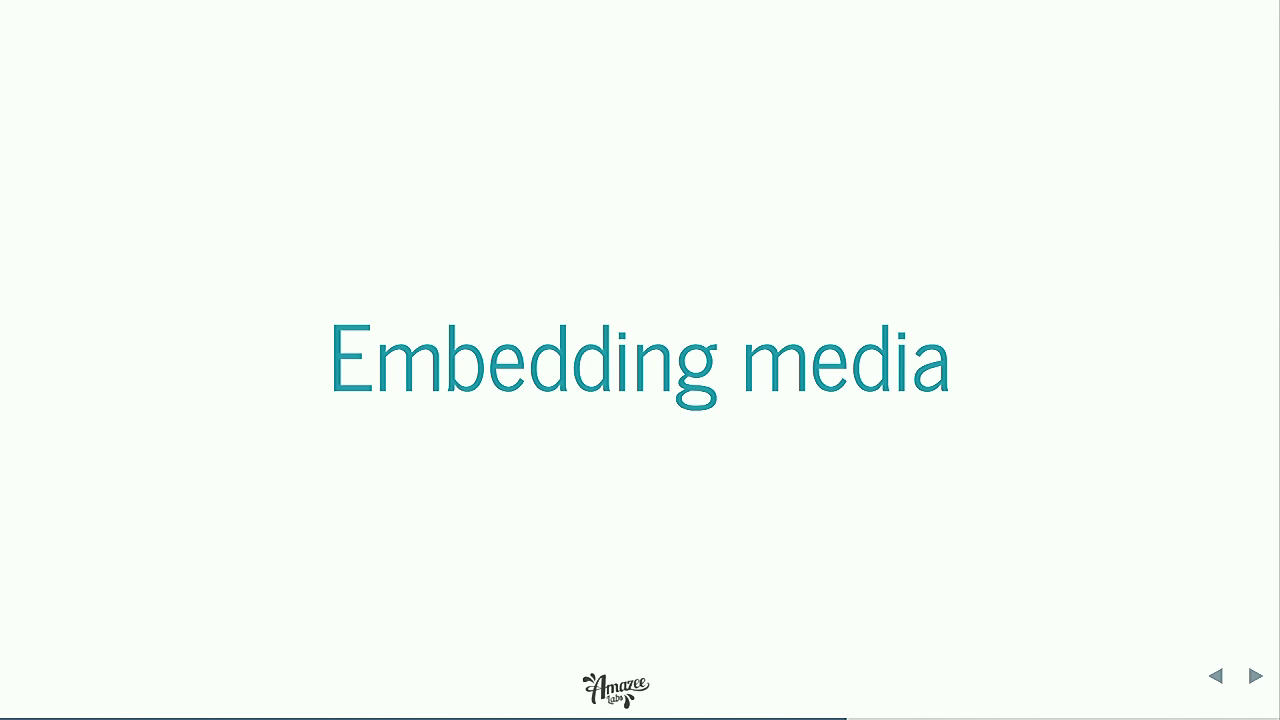
key(Right)
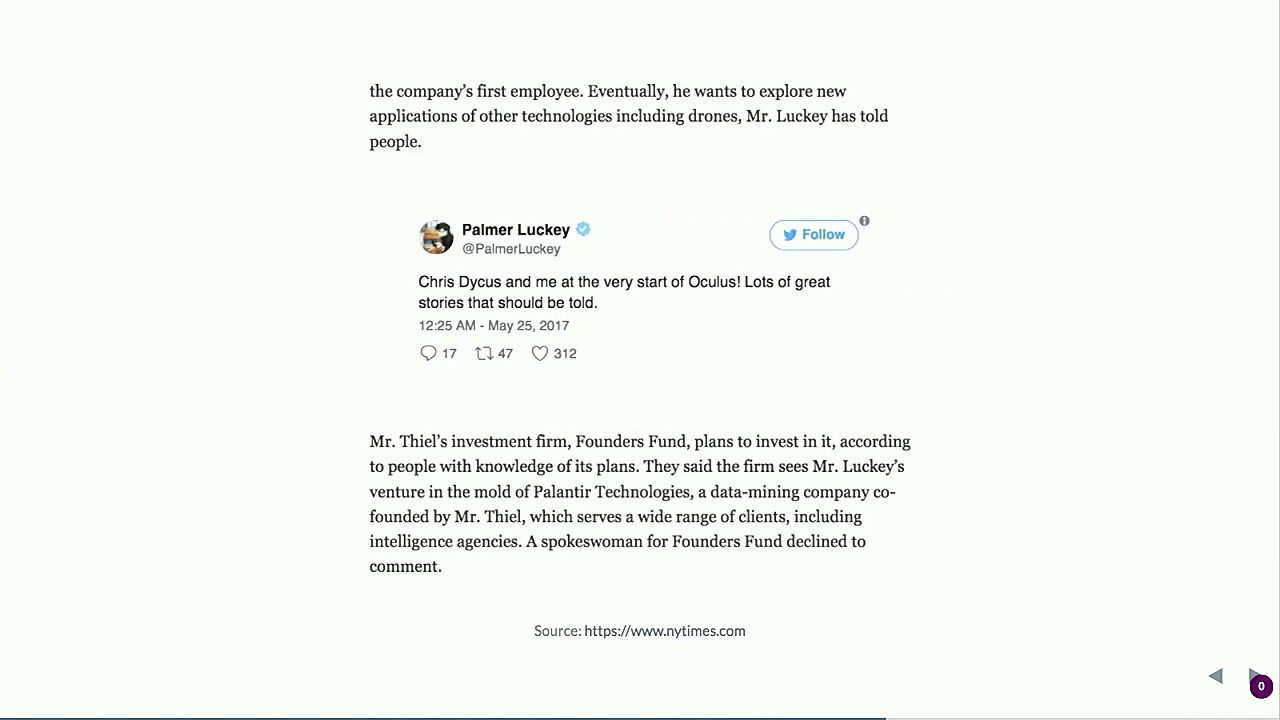
key(Right)
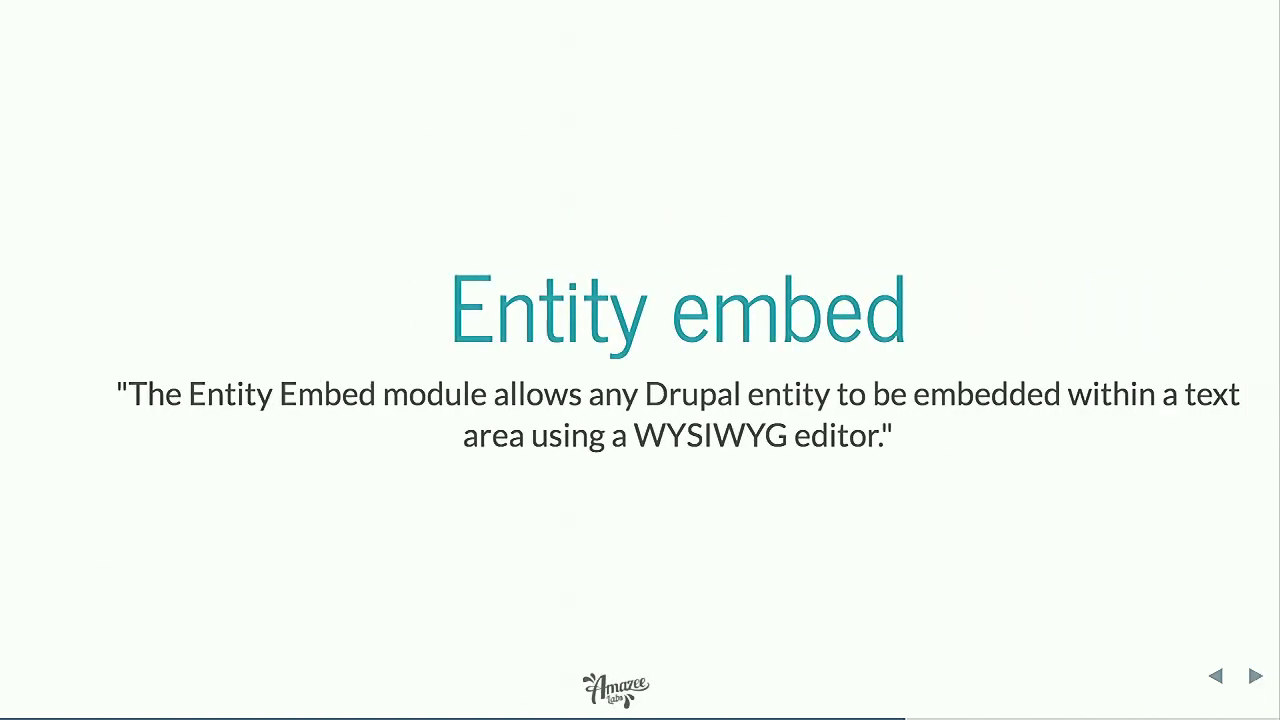